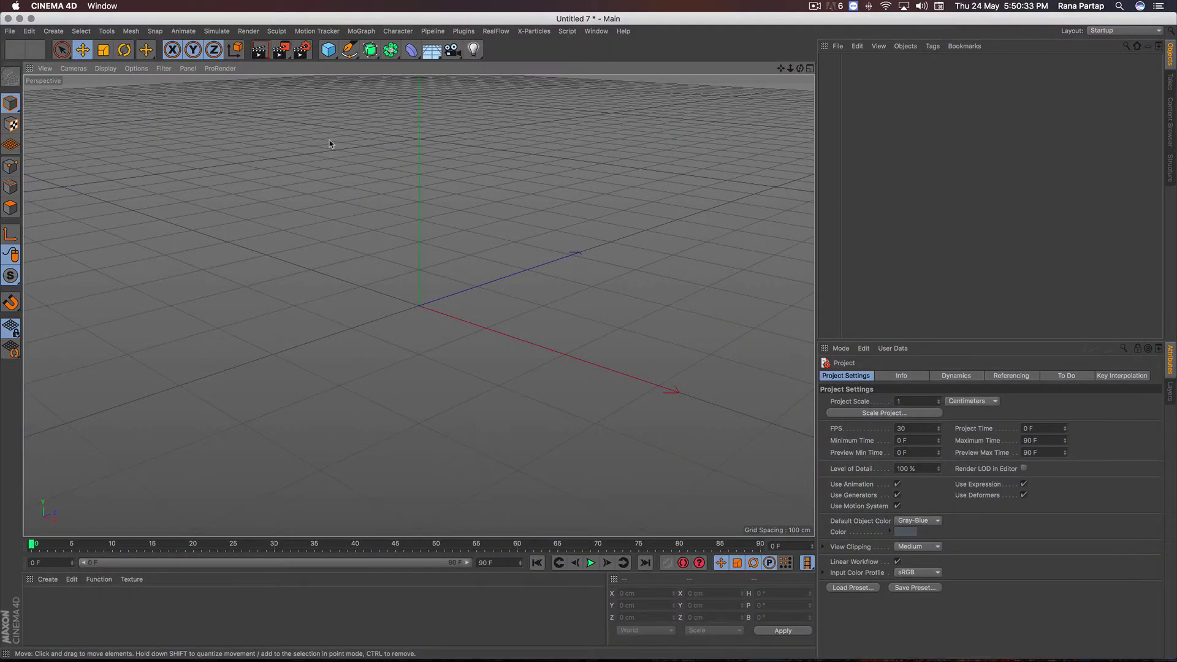
Add a Plane object and set its width to 200 cm
click(328, 50)
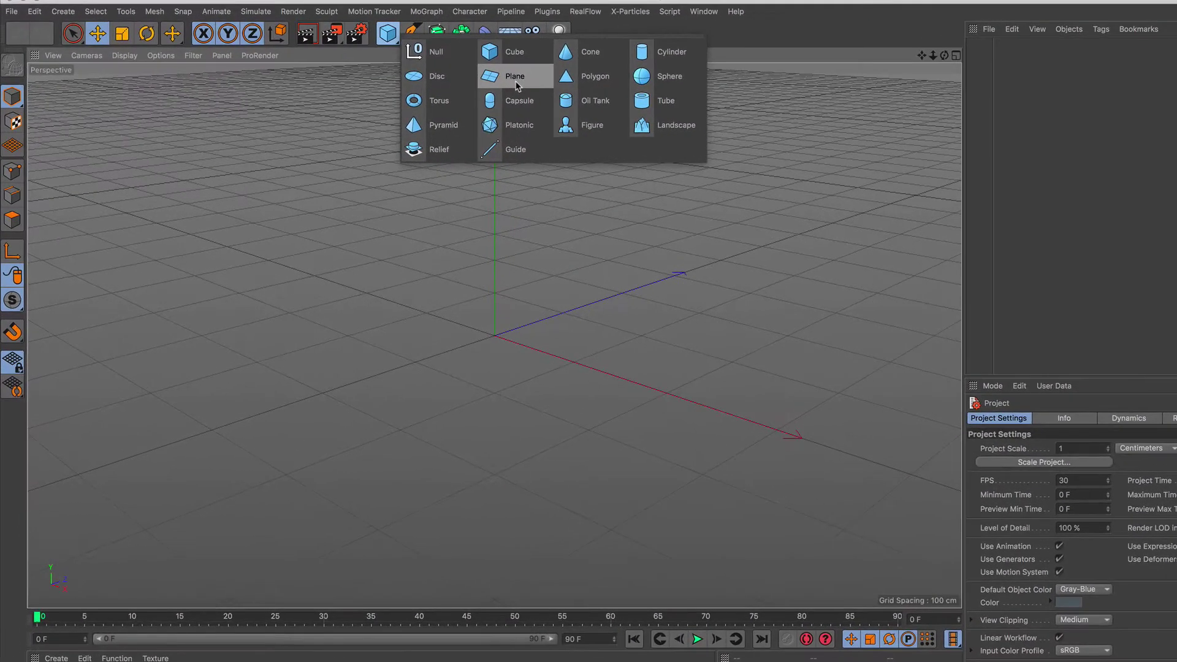
click(517, 86)
scroll(473, 399, down, 2)
alt+drag(473, 400, 473, 394)
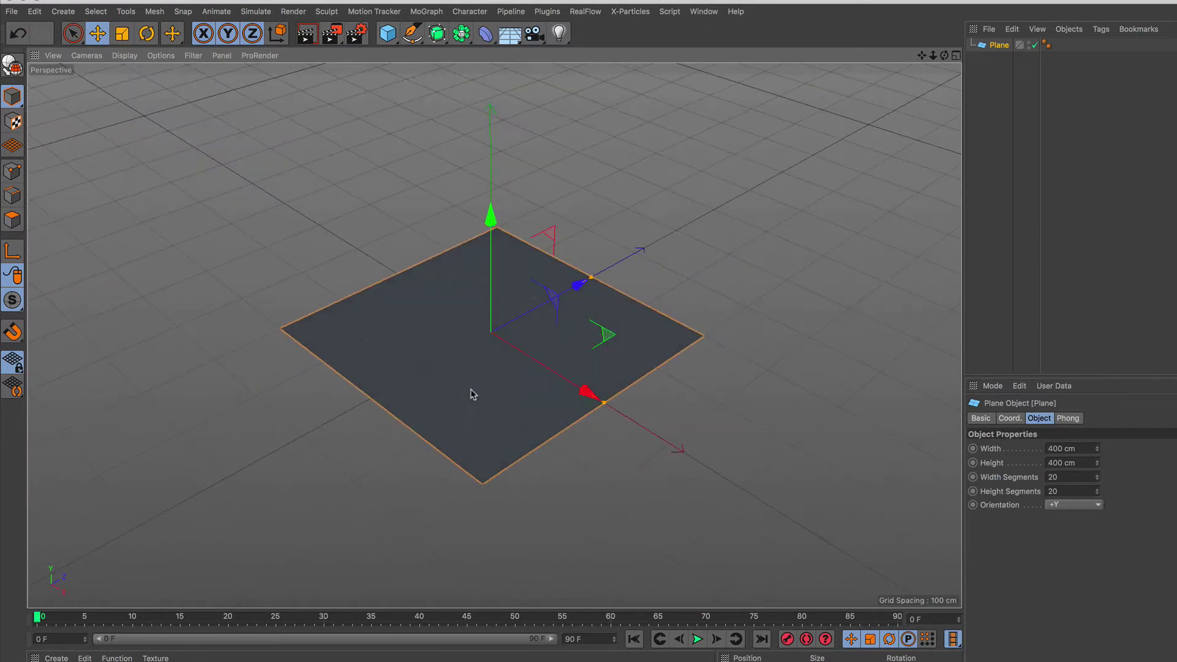
scroll(479, 361, up, 1)
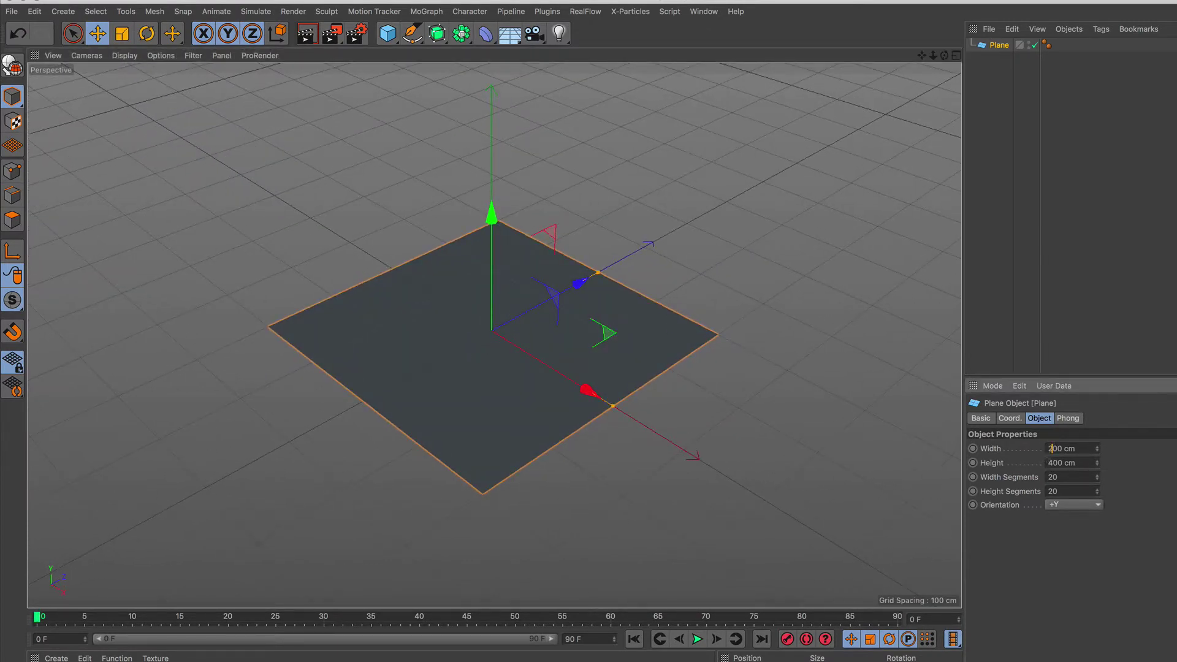
click(1049, 463)
text(200)
key(Return)
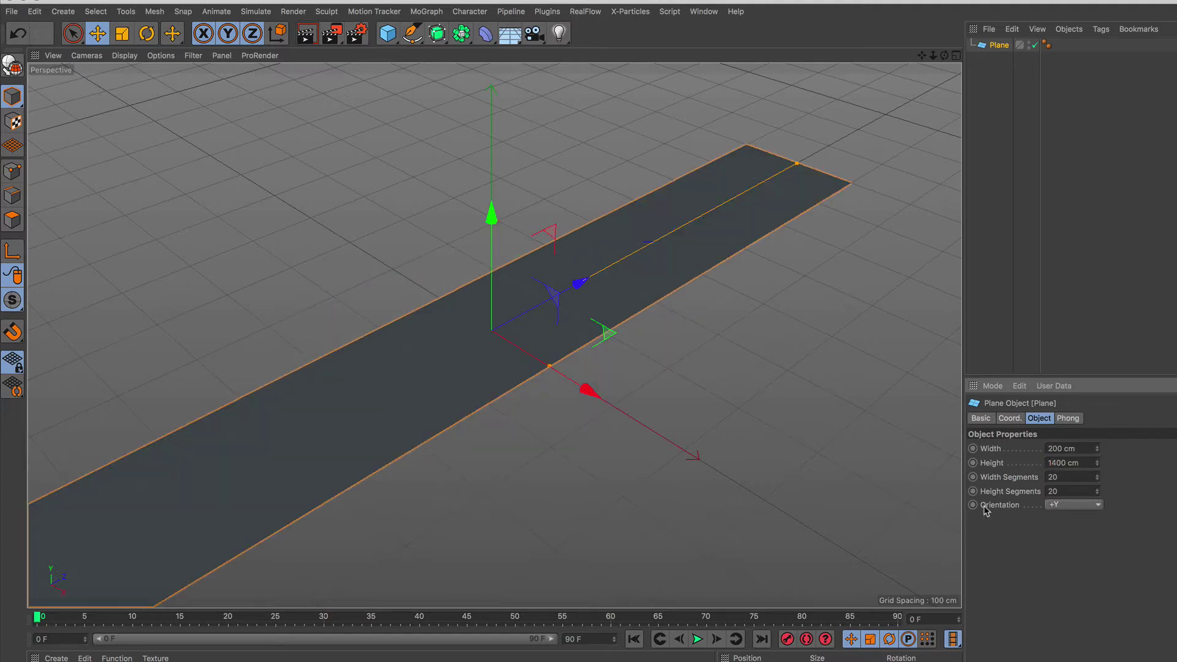
mouse_move(457, 384)
alt+mouse_down()
mouse_move(556, 299)
mouse_move(507, 328)
alt+mouse_up()
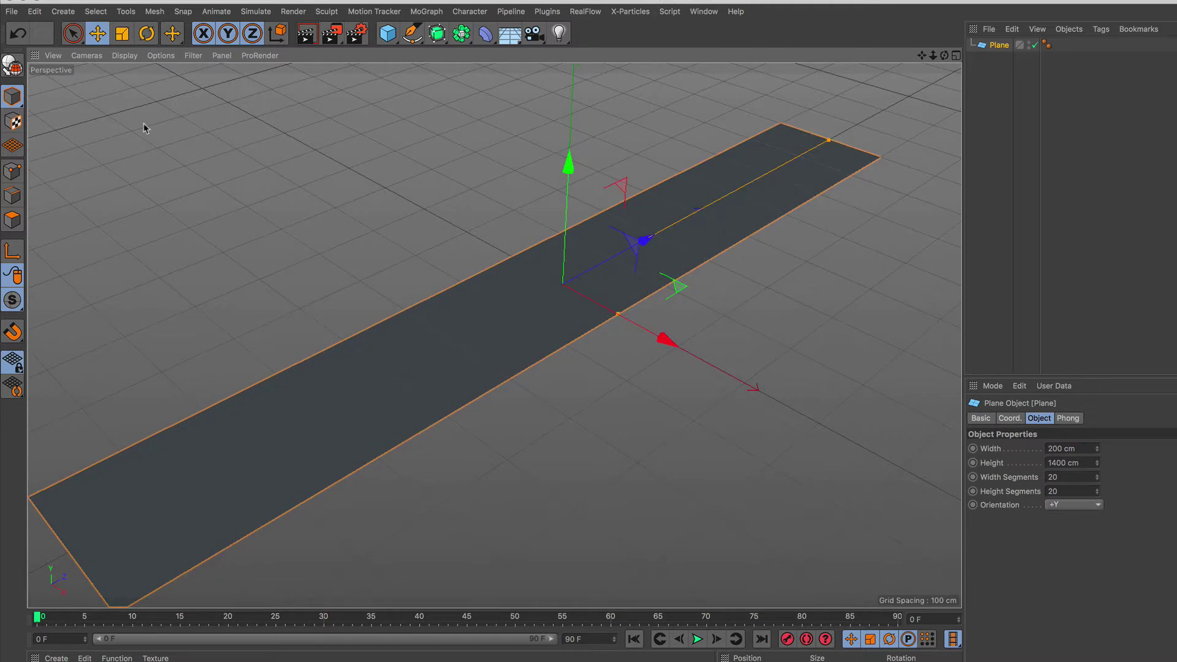
Turn on Gouraud Shading (Lines) and give the plane 120 height segments
click(124, 55)
click(157, 81)
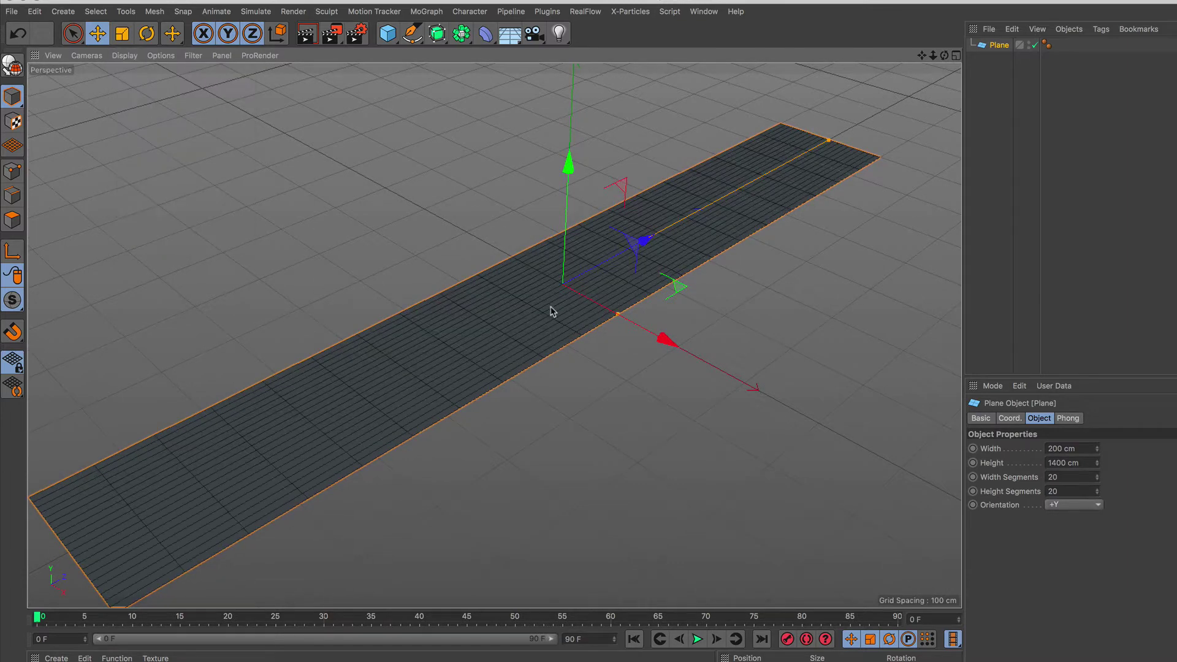
mouse_move(551, 311)
alt+right_down()
mouse_move(563, 208)
mouse_move(554, 243)
alt+right_up()
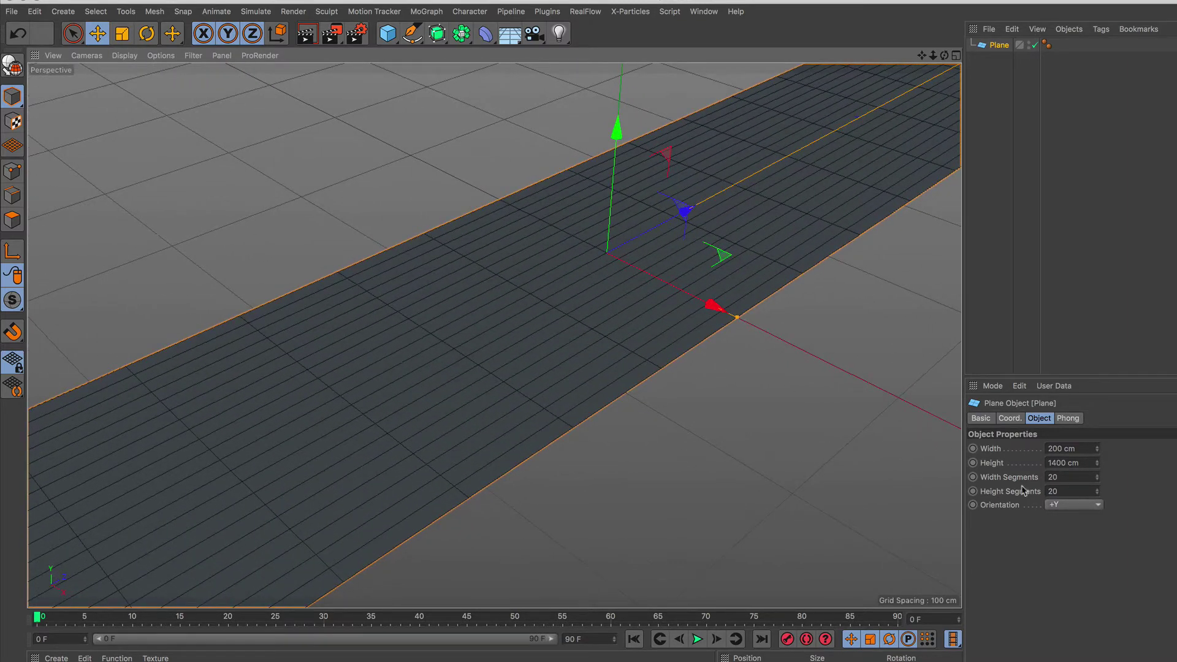
double_click(1053, 490)
text(120)
key(Return)
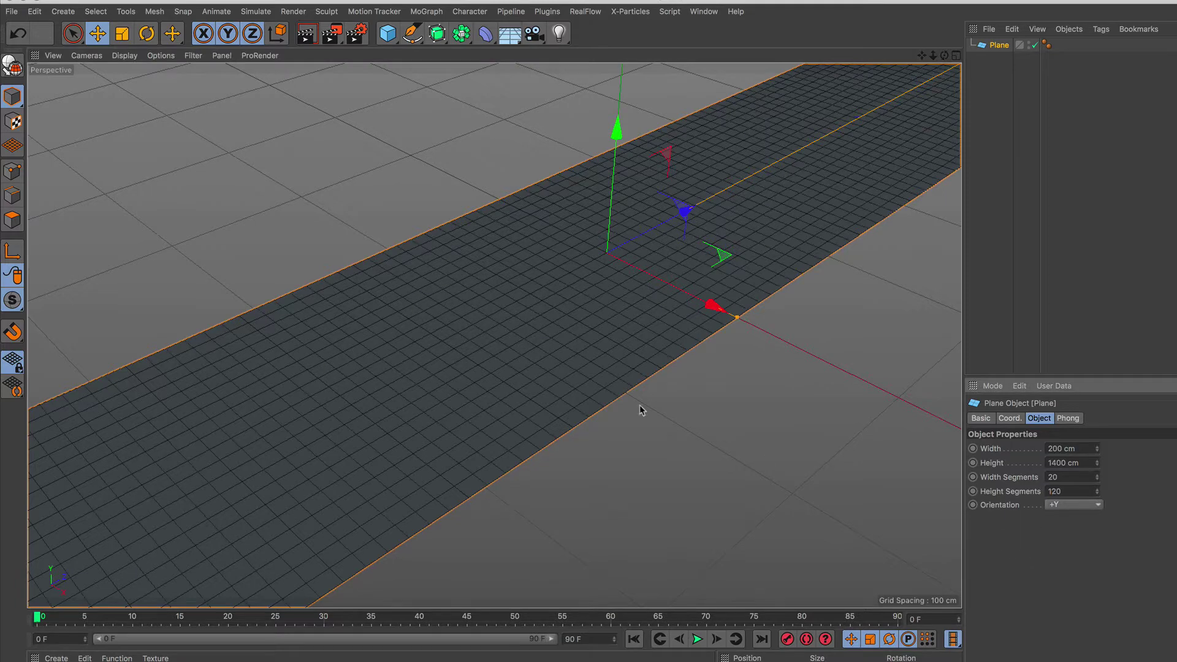
mouse_move(642, 410)
alt+right_down()
mouse_move(573, 403)
mouse_move(564, 435)
mouse_move(573, 419)
alt+right_up()
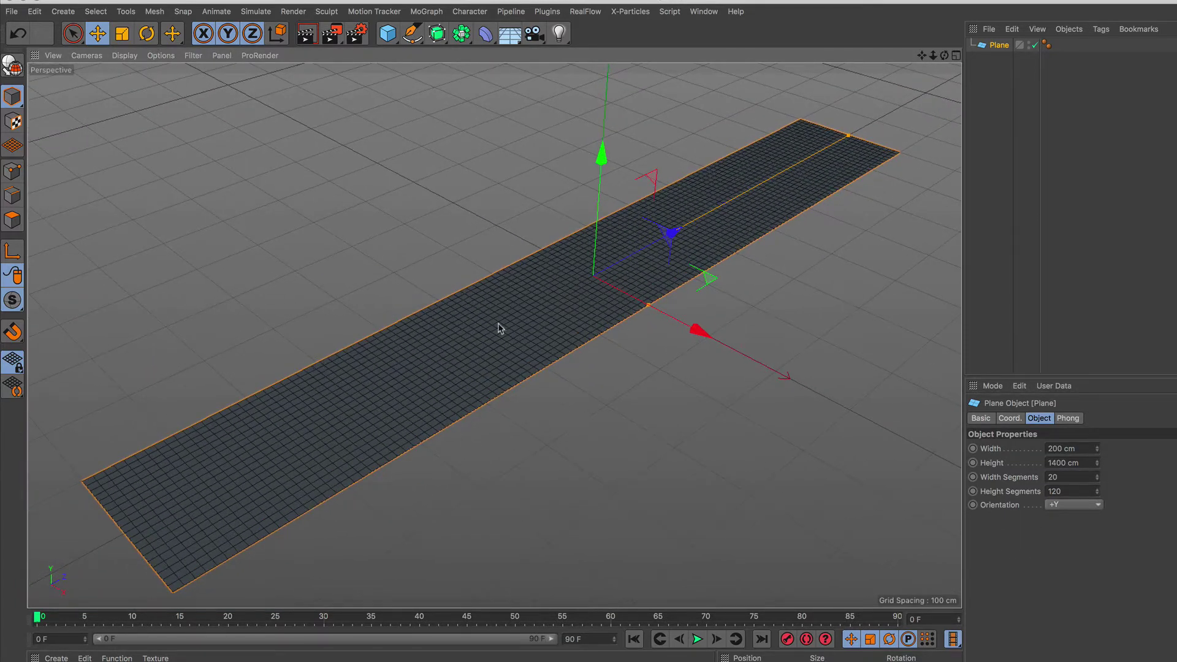
Add a MoText object and change its text to WINDING
click(426, 12)
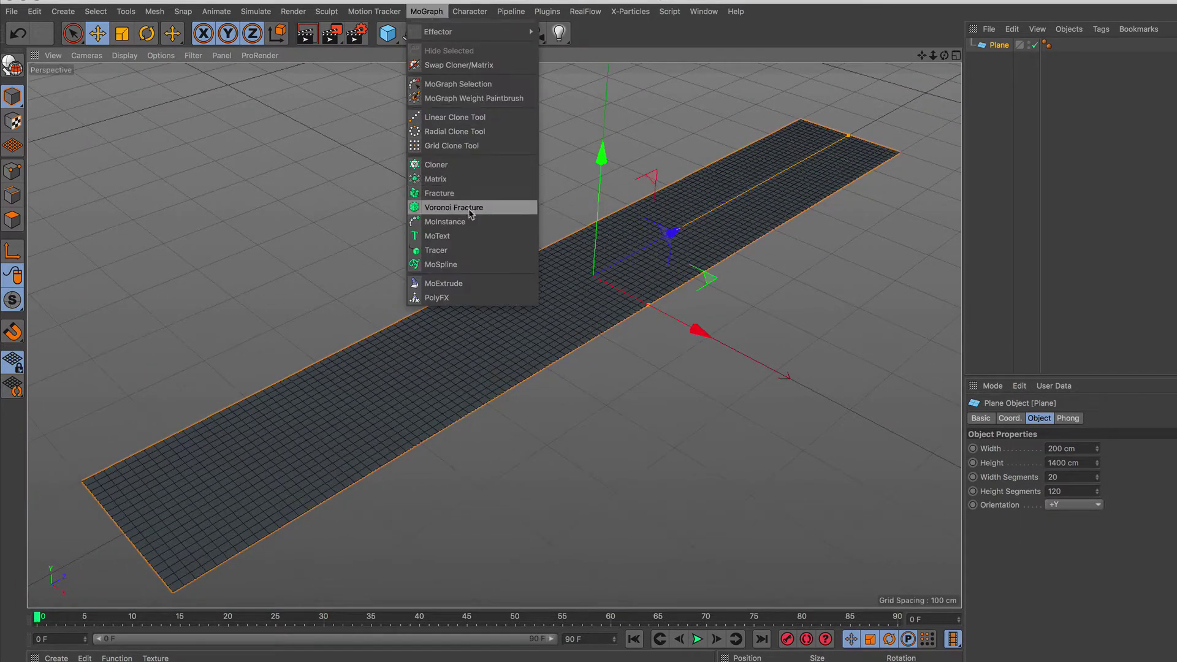
click(472, 238)
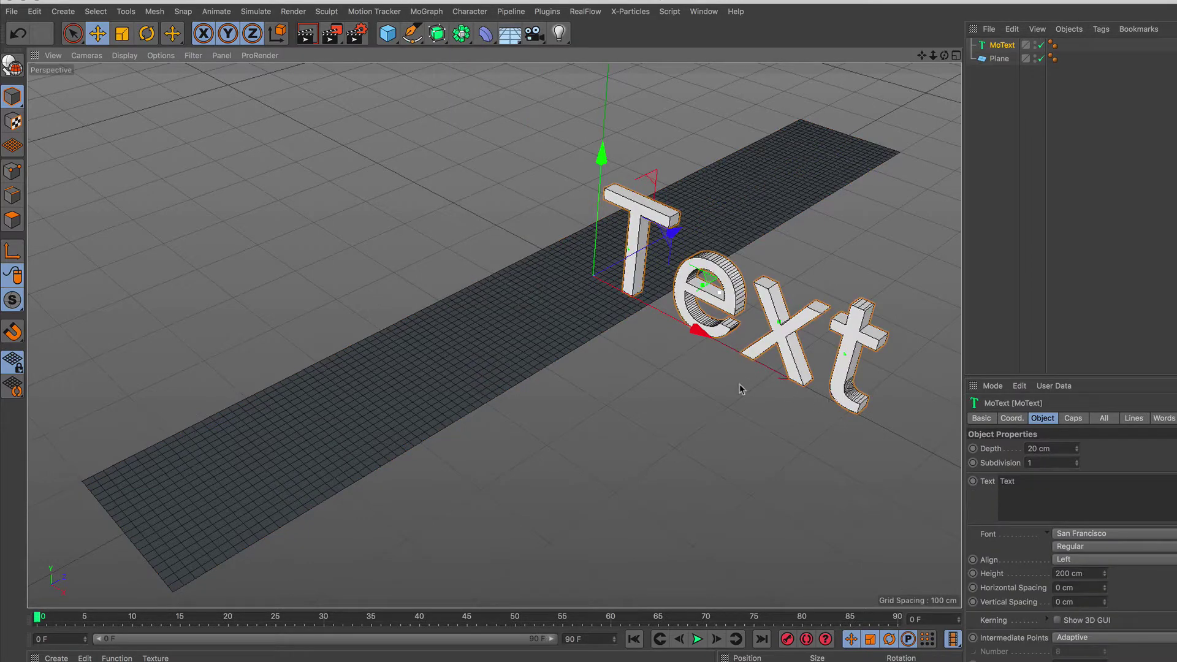
mouse_move(645, 336)
alt+right_down()
mouse_move(625, 390)
mouse_move(494, 334)
mouse_move(638, 350)
mouse_move(649, 334)
alt+right_up()
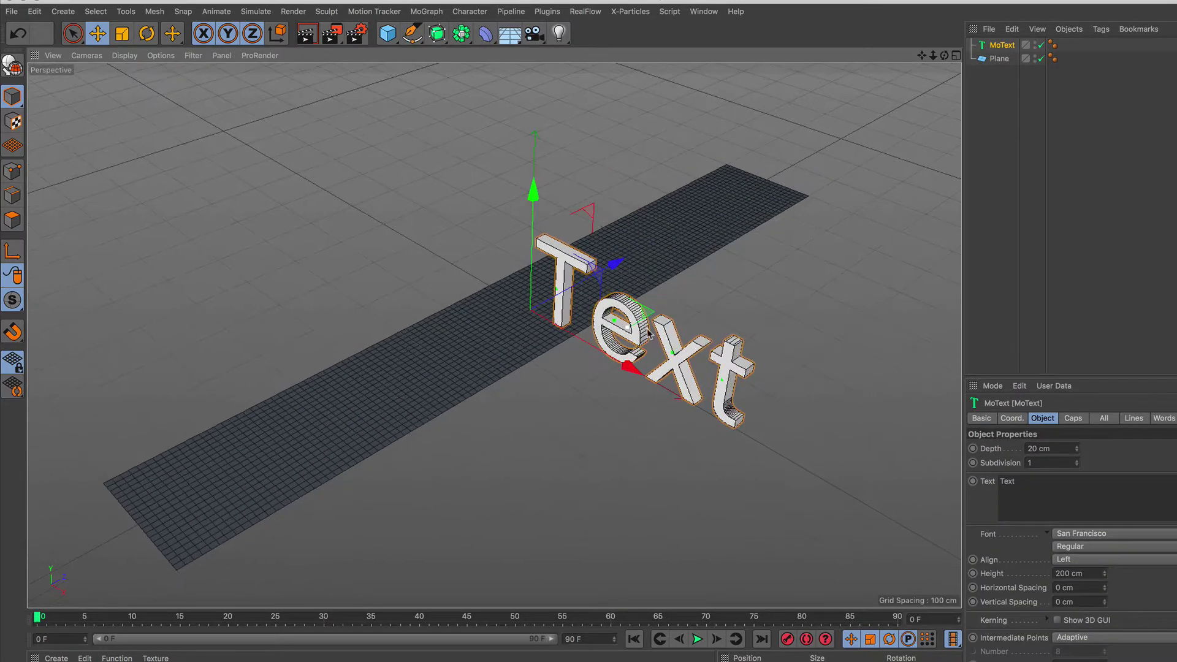
double_click(1005, 481)
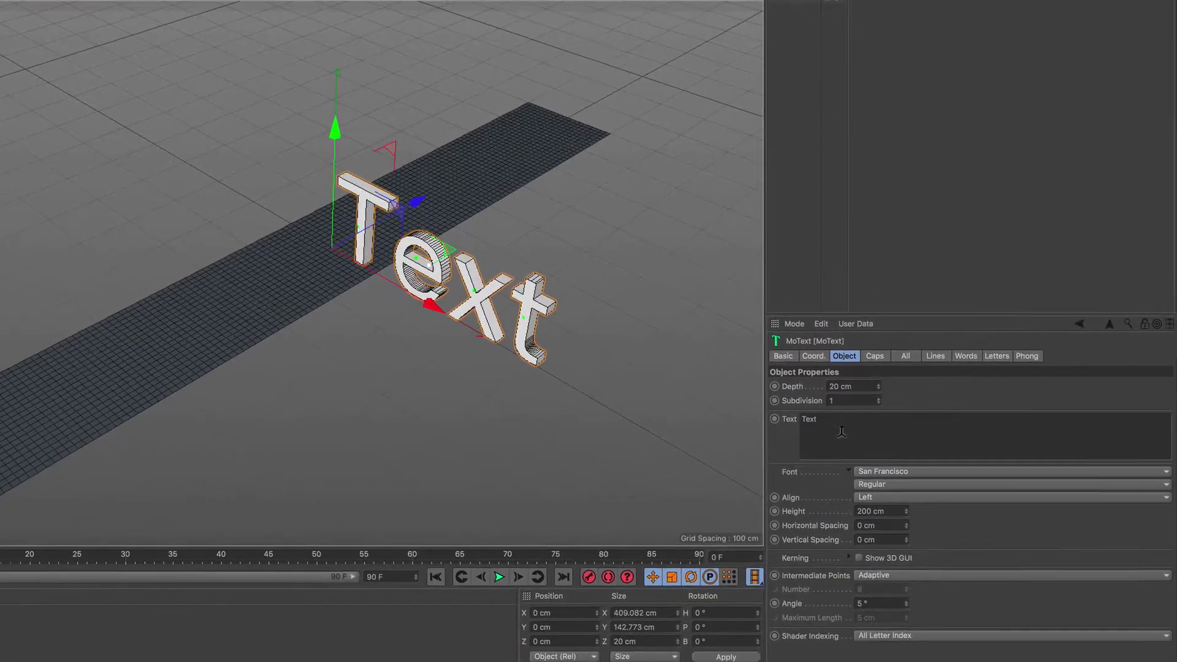
text(WINDING)
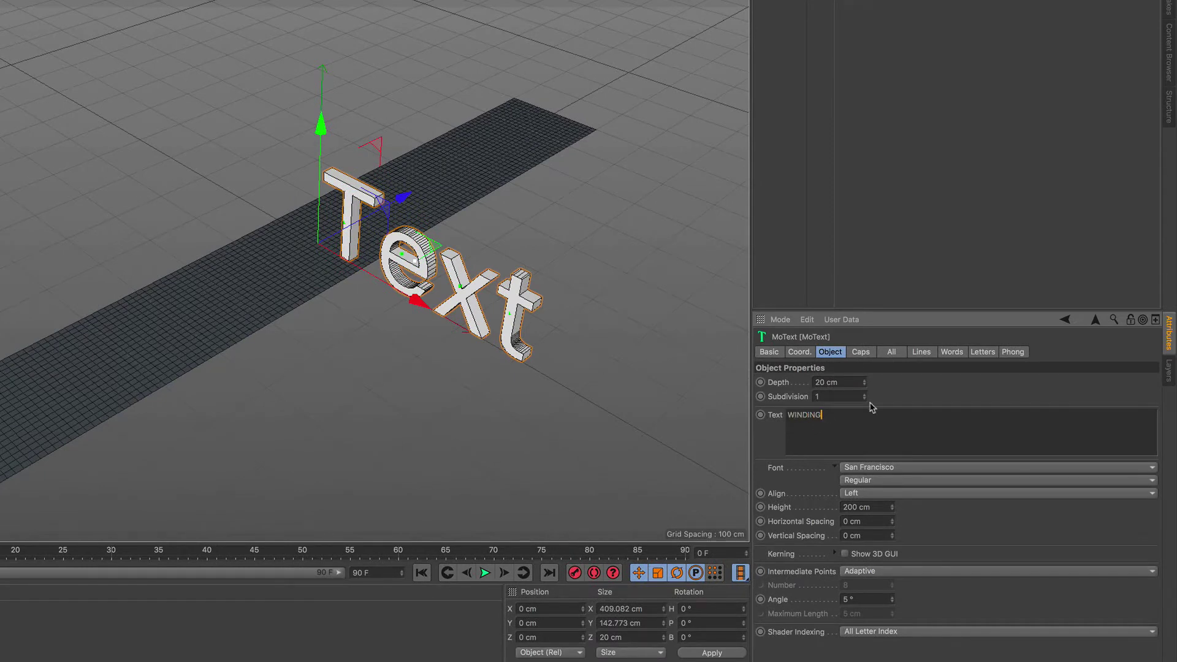
click(887, 403)
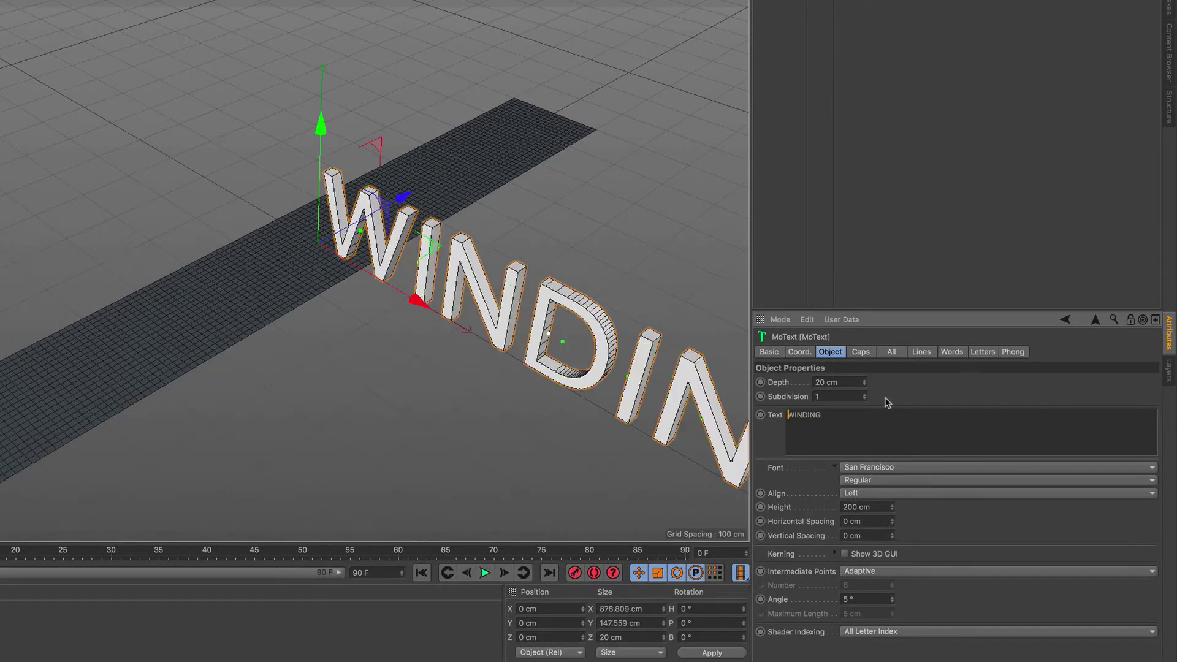
Set the MoText alignment to Middle and the font to Proxima Nova Black
click(873, 494)
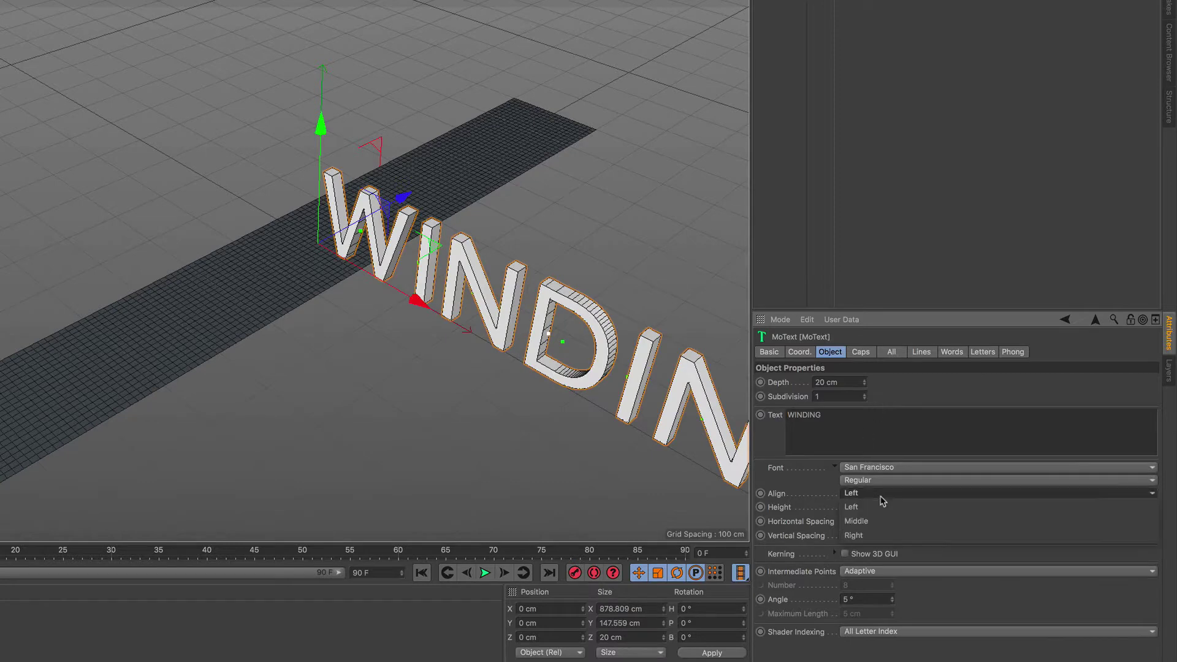
click(875, 509)
click(896, 468)
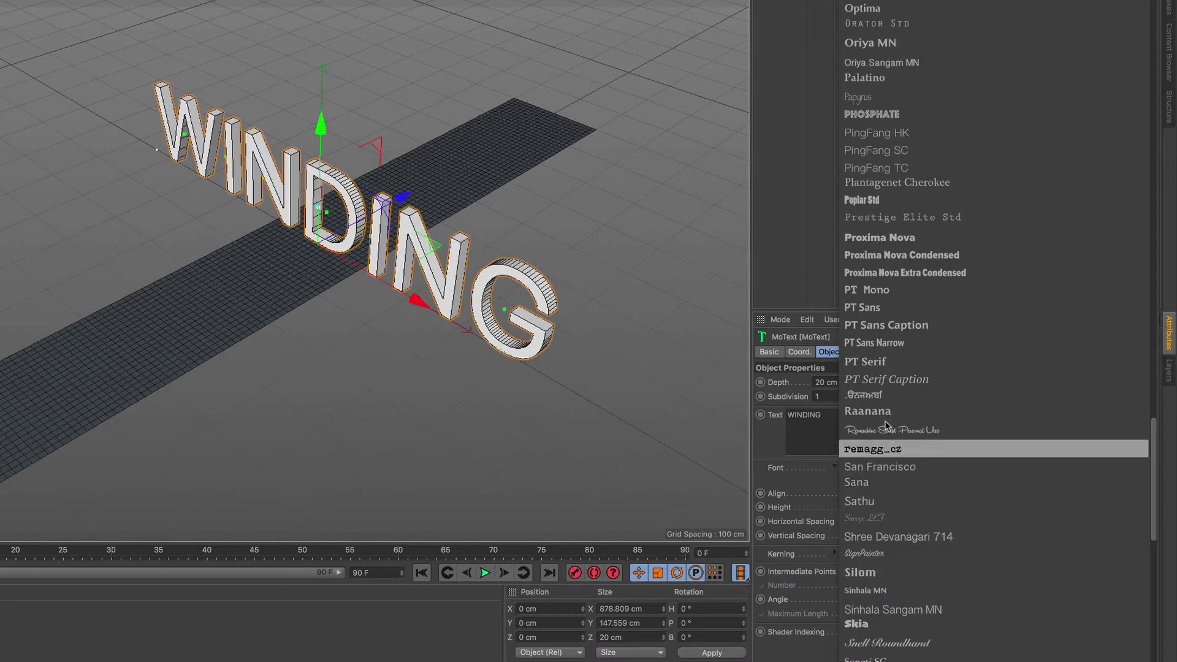
click(898, 239)
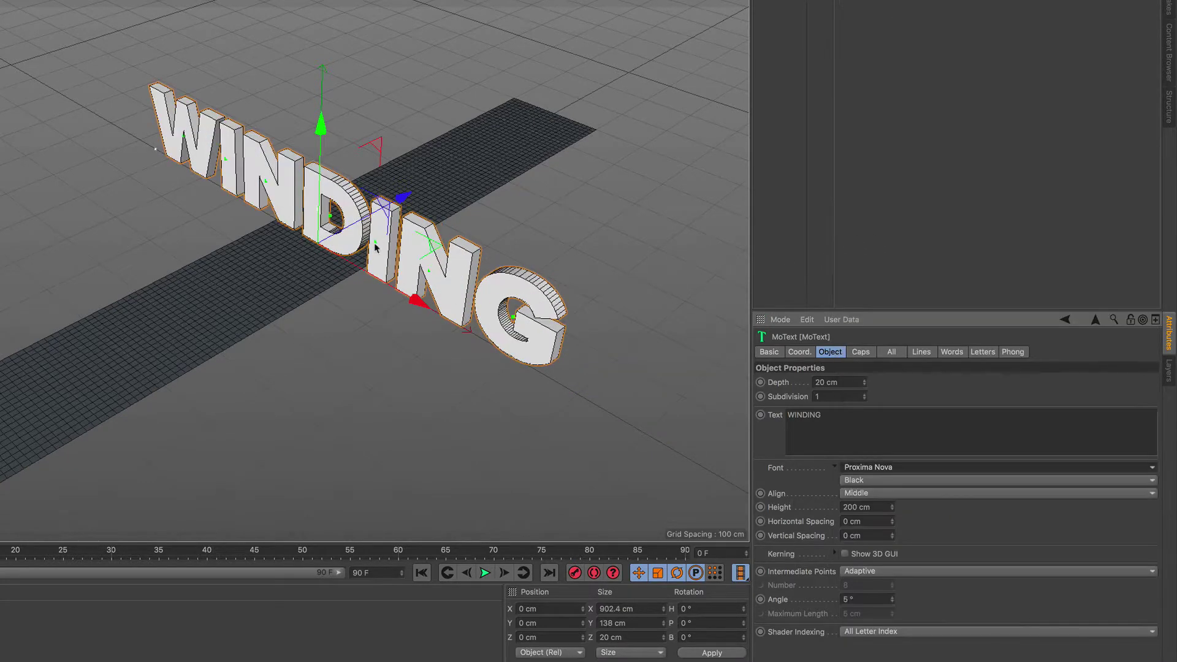
scroll(376, 247, up, 2)
scroll(343, 226, up, 2)
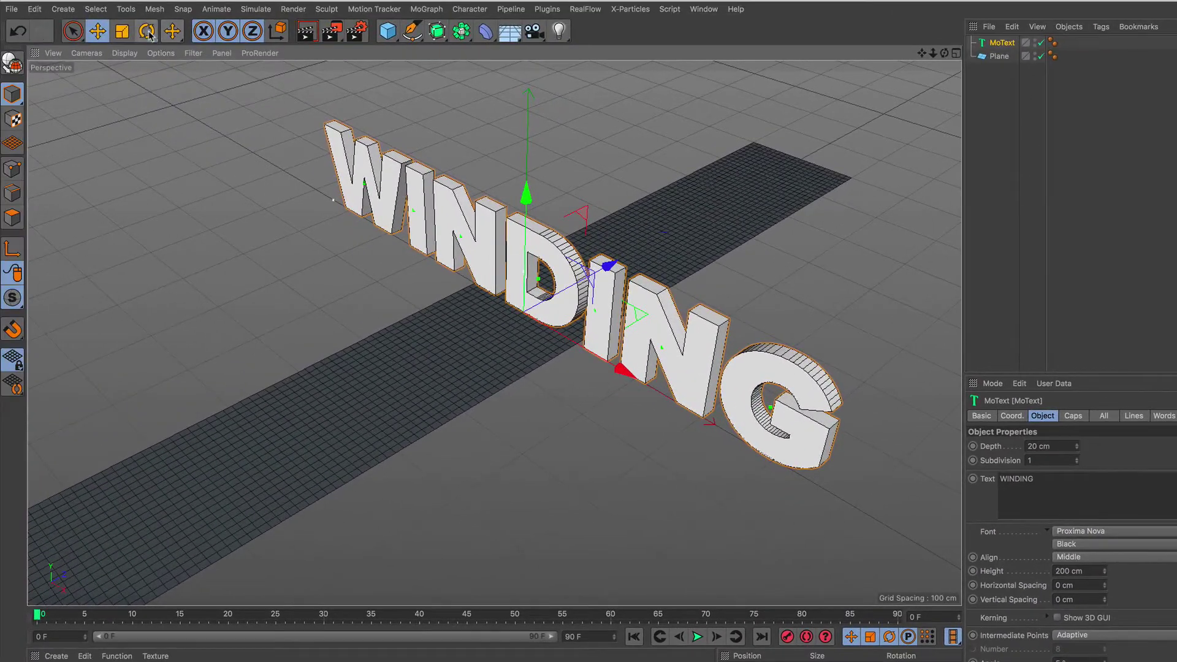
Rotate the WINDING text 90° to lie flat, then lift it slightly above the plane
key(r)
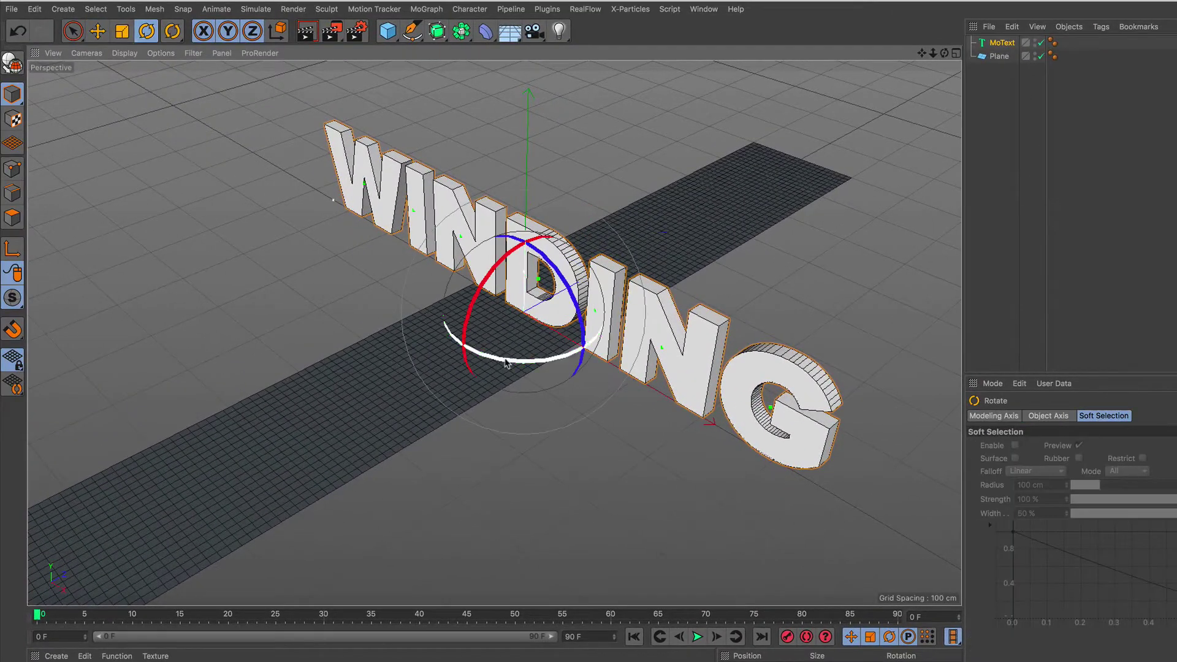
mouse_move(514, 363)
mouse_down()
mouse_move(570, 315)
mouse_move(501, 254)
mouse_move(465, 279)
mouse_up()
click(75, 32)
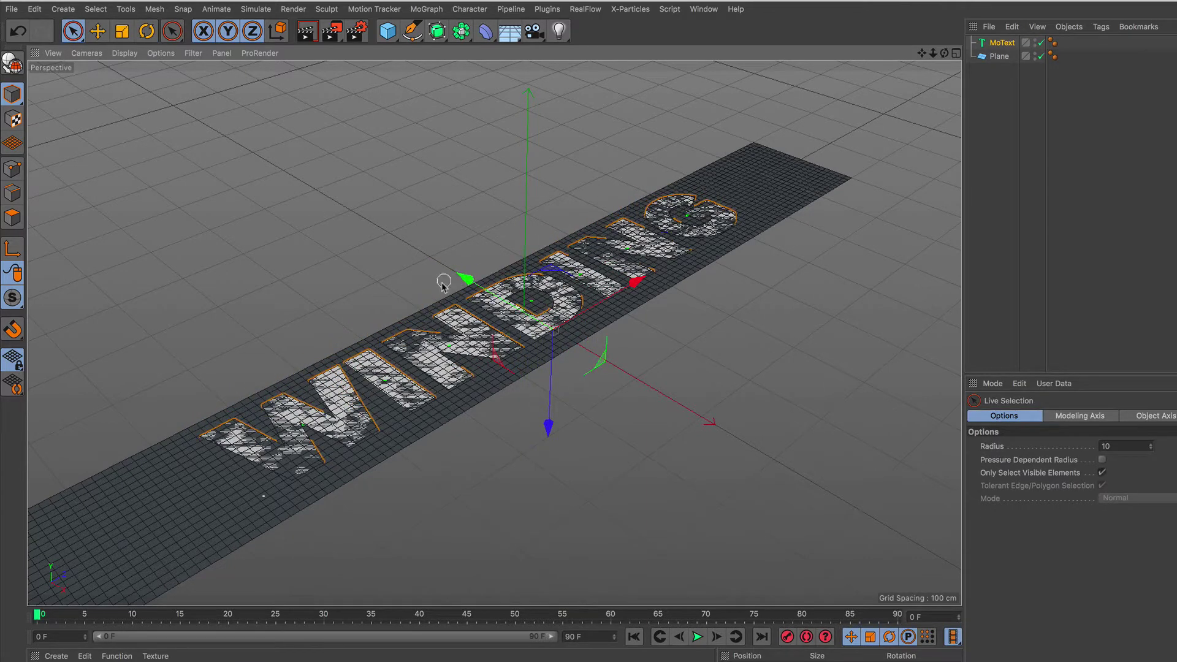
drag(549, 425, 549, 423)
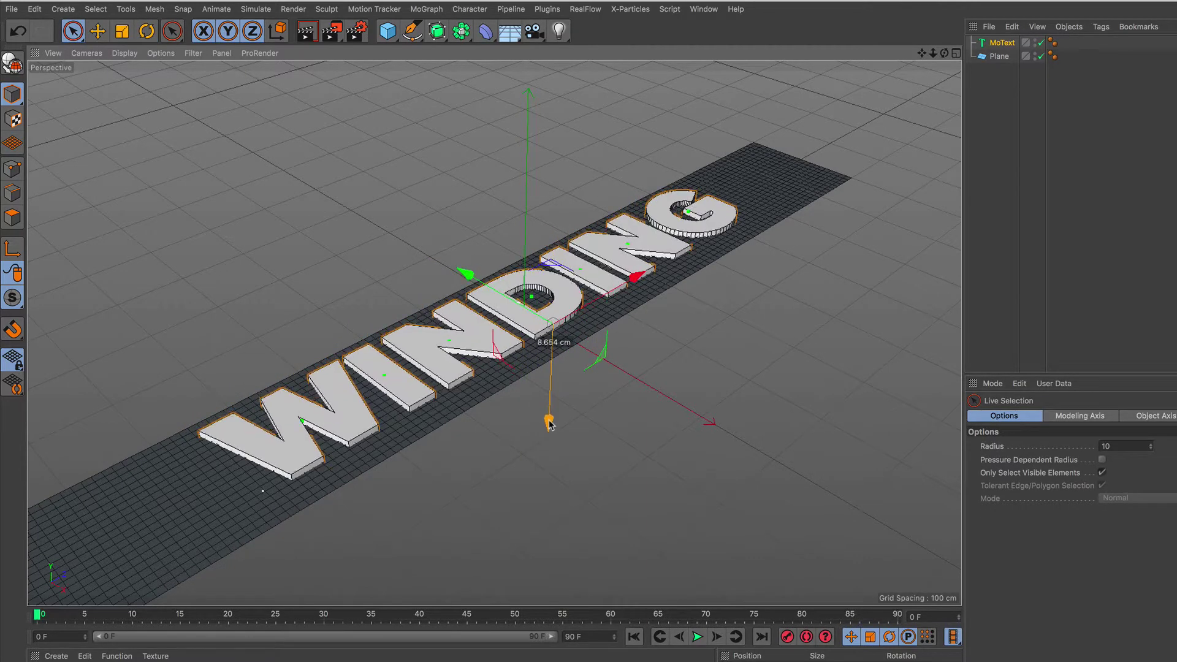
mouse_move(500, 309)
alt+mouse_down()
mouse_move(492, 288)
mouse_move(500, 368)
alt+mouse_up()
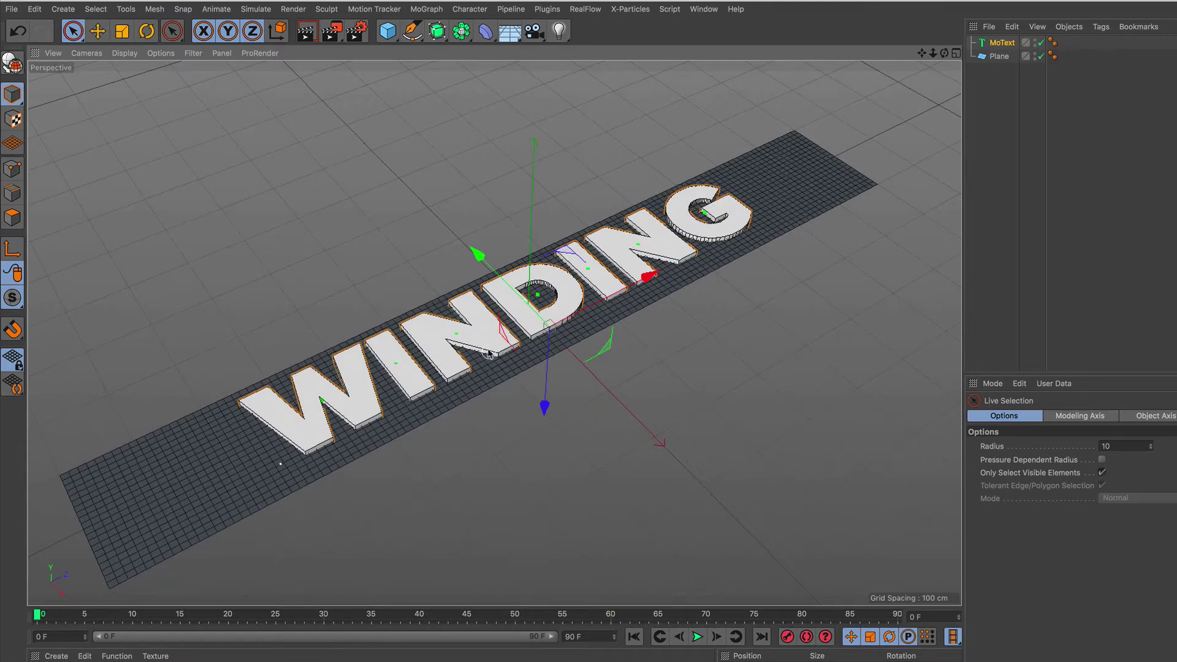
Add a Boole object and nest the MoText and Plane inside it
click(461, 30)
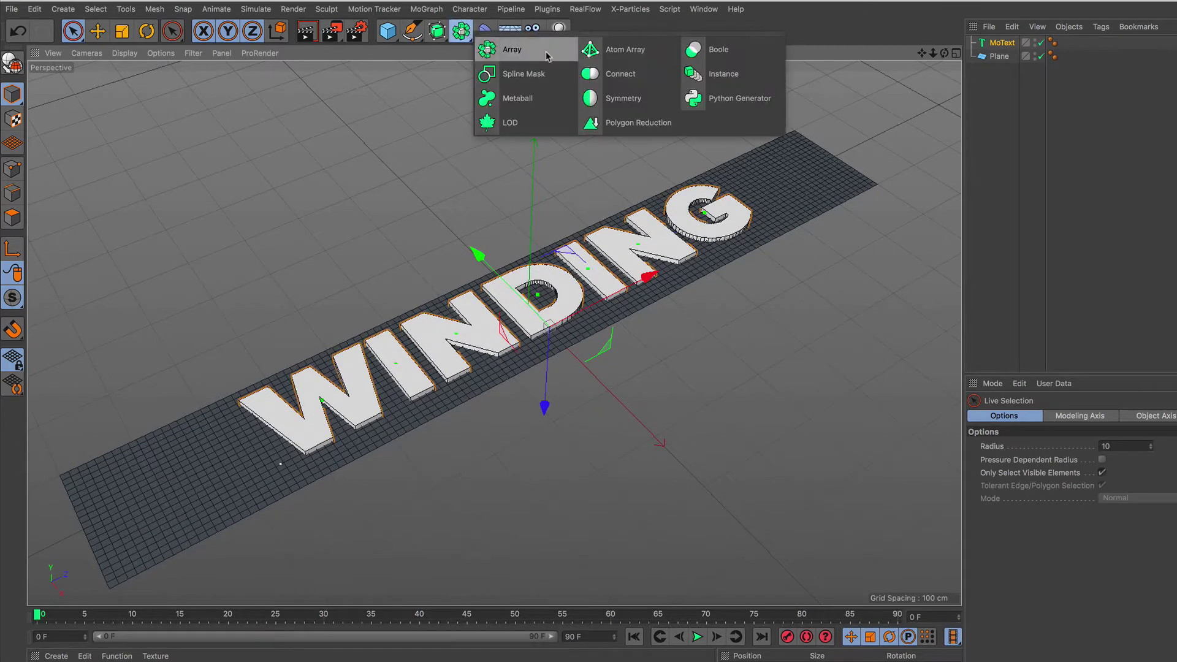
click(703, 59)
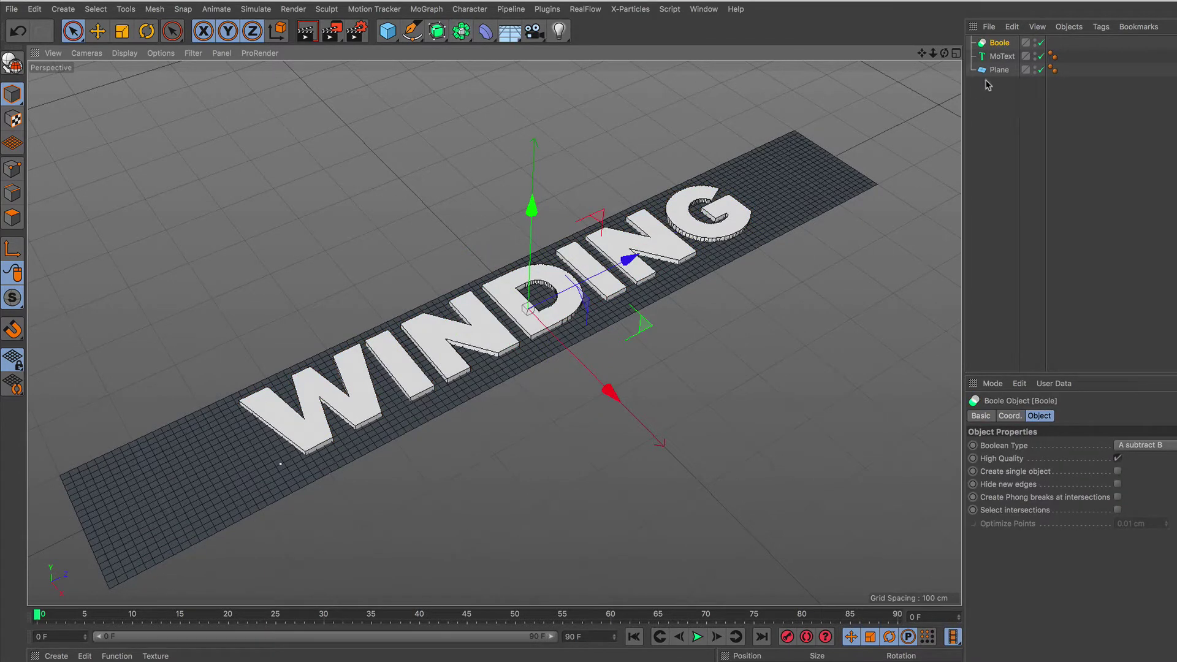
click(1001, 56)
shift+click(998, 70)
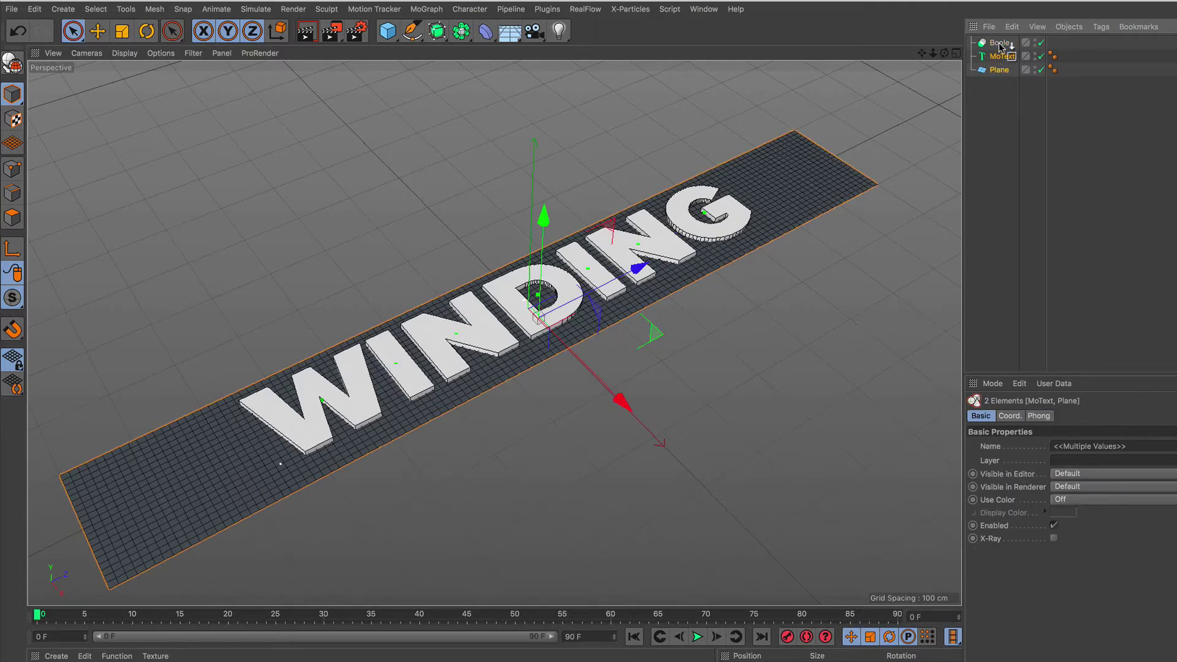
mouse_move(998, 57)
mouse_down()
mouse_move(999, 44)
mouse_move(997, 64)
mouse_up()
click(996, 71)
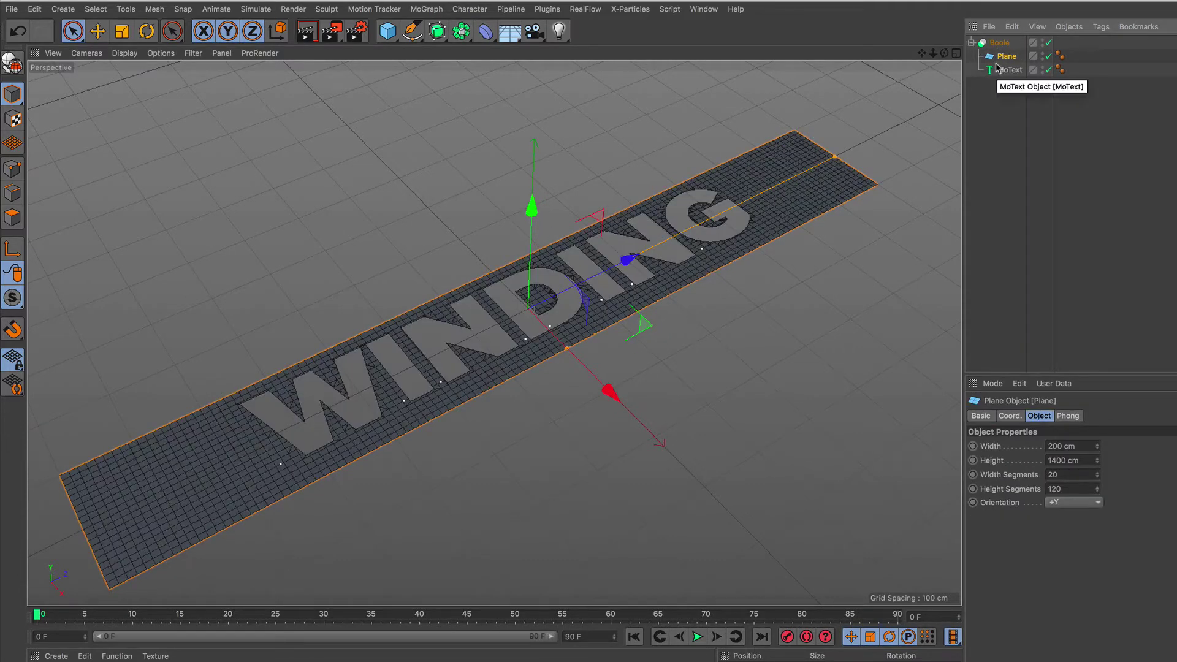
Enable Hide new edges on the Boole and zoom out to the whole strip
alt+right_drag(567, 289, 599, 187)
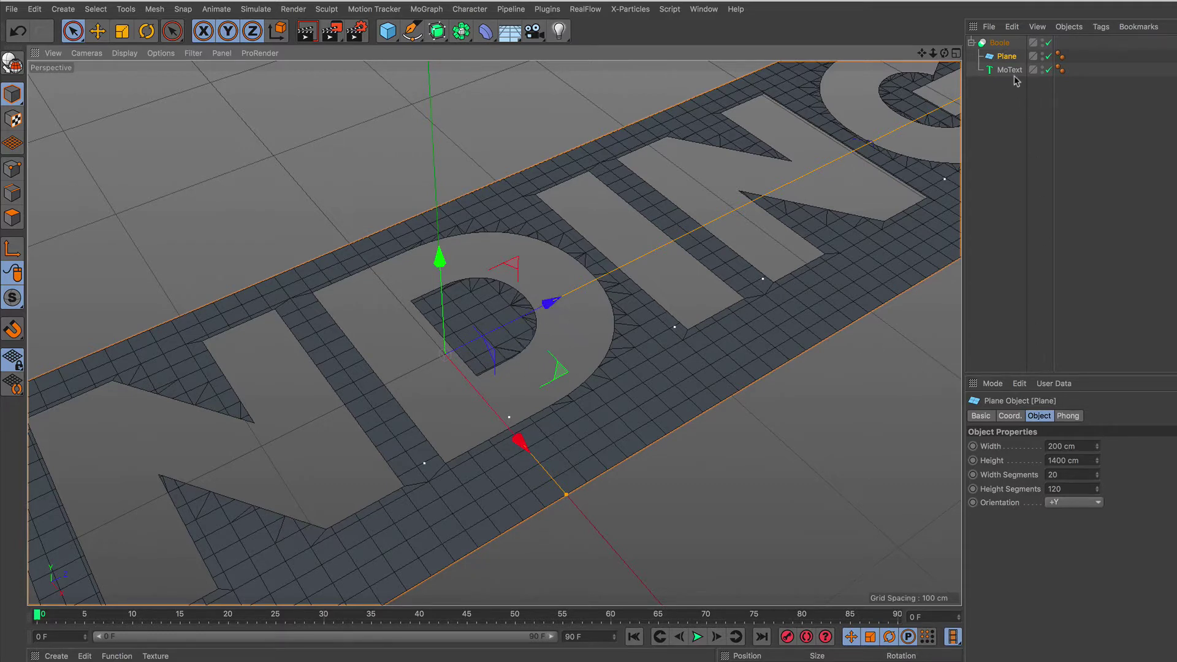
click(1002, 44)
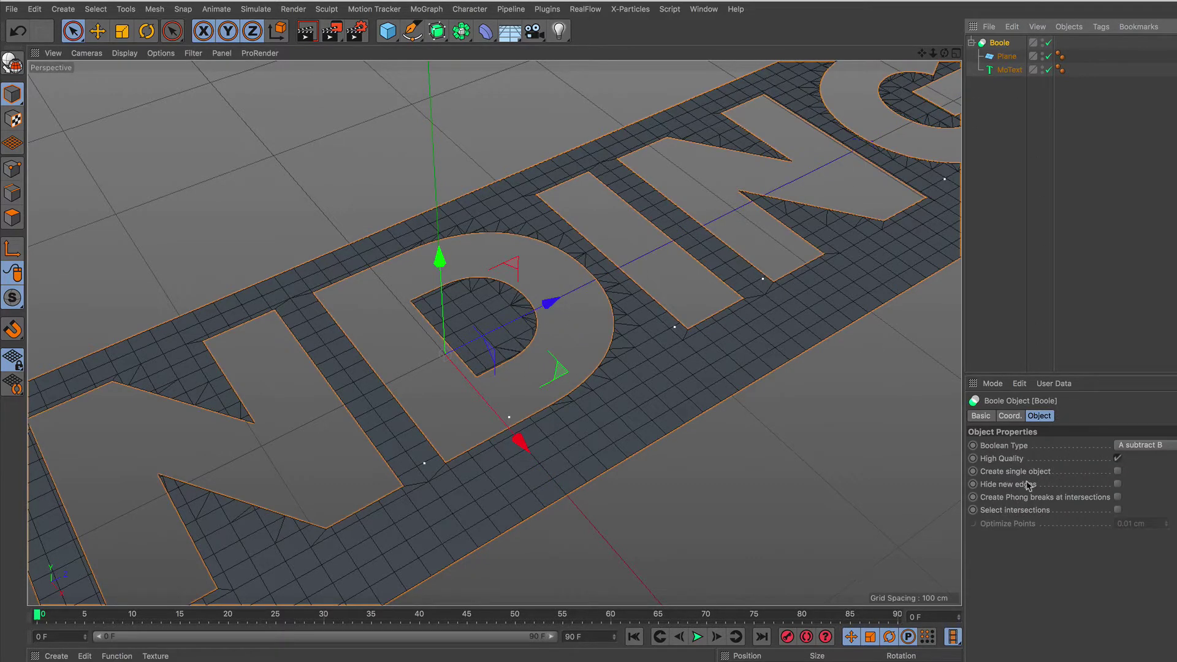
click(1117, 484)
scroll(519, 402, down, 6)
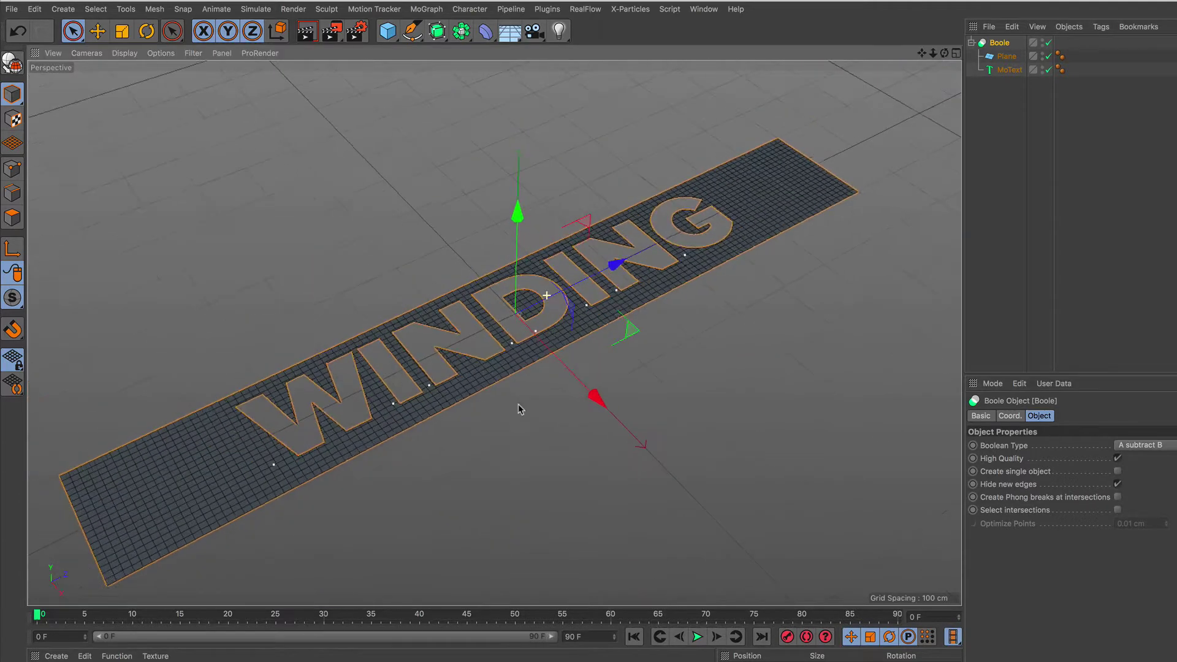
scroll(516, 389, down, 1)
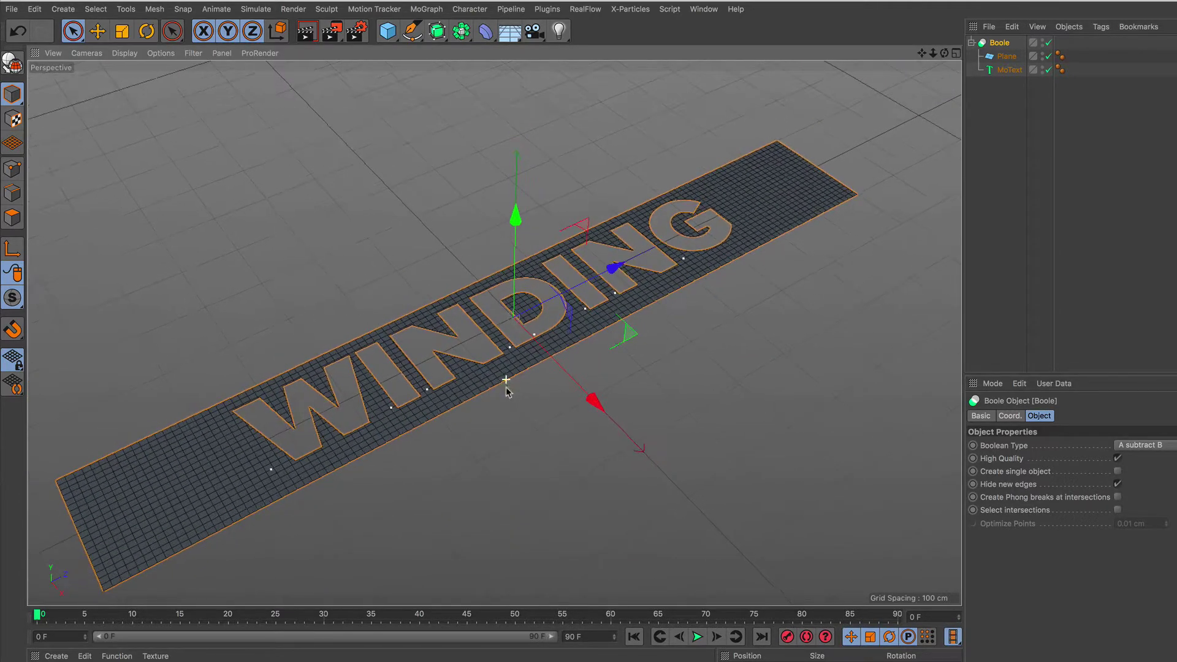
scroll(544, 367, down, 1)
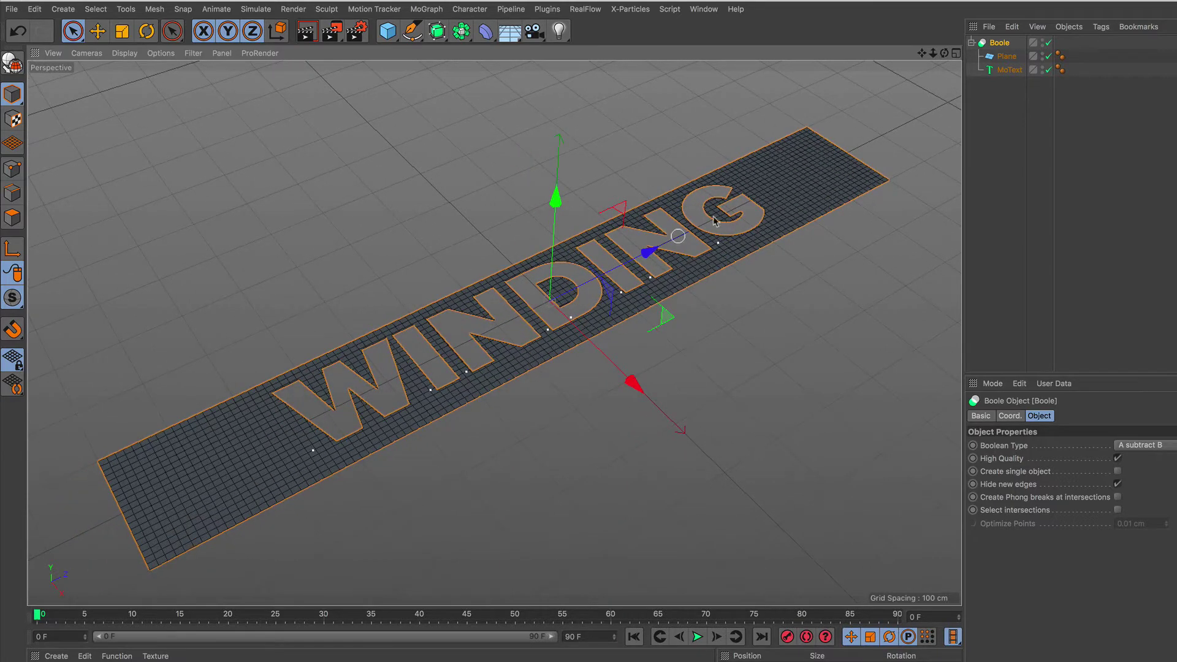
Copy the Plane and MoText to the top level as disabled backups
click(1006, 56)
shift+click(1010, 69)
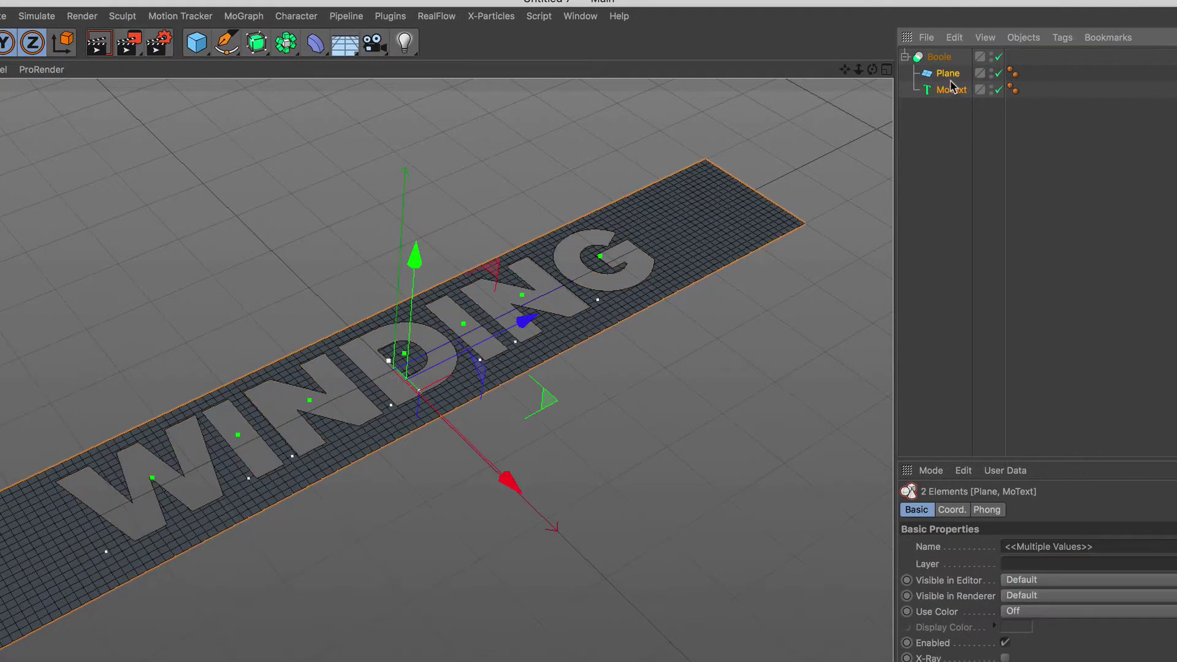
drag(953, 78, 941, 171)
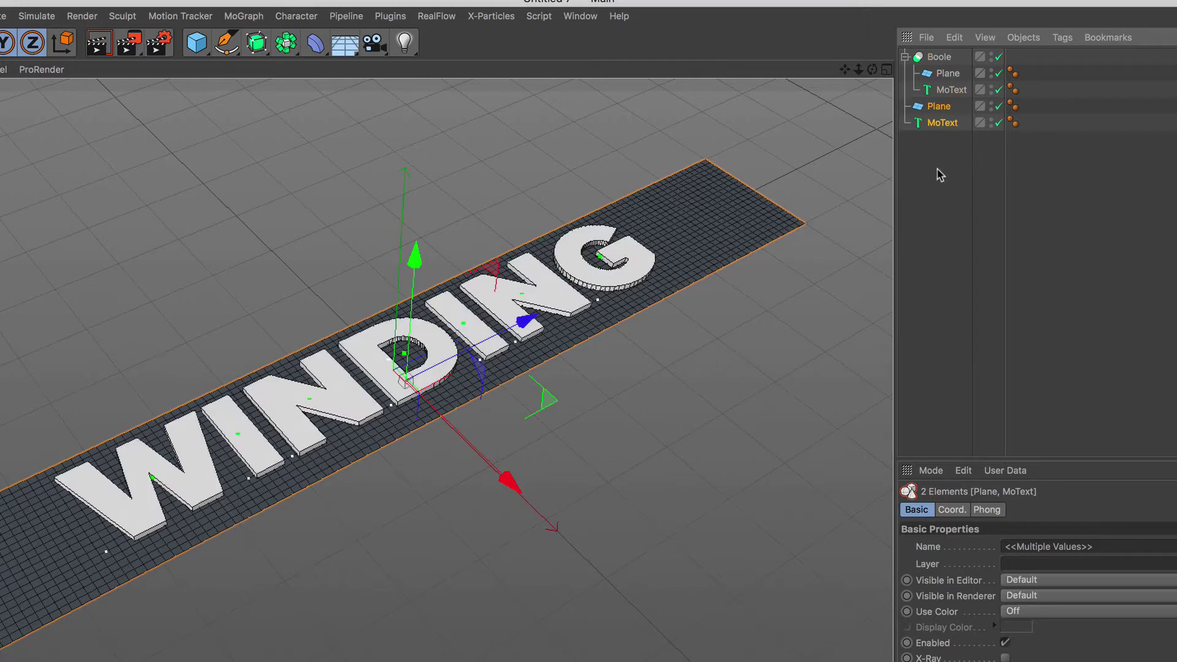
click(997, 124)
click(999, 107)
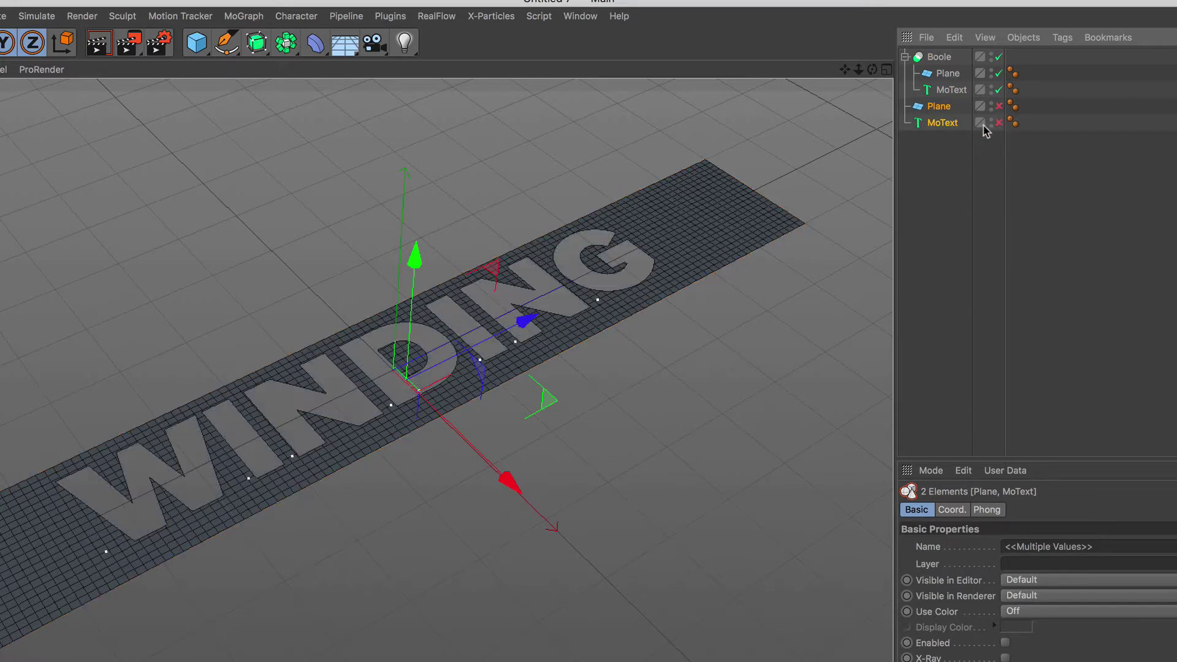
Make the Boole setup editable and expand its hierarchy down to the letter objects
click(941, 61)
shift+click(948, 86)
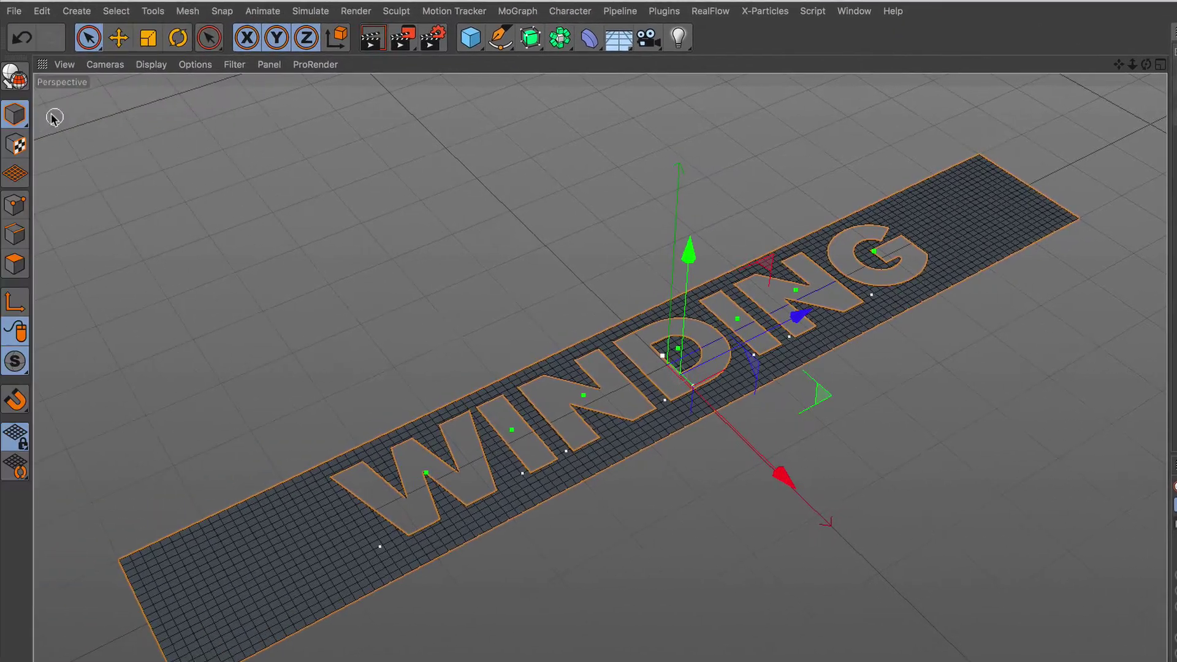
click(17, 78)
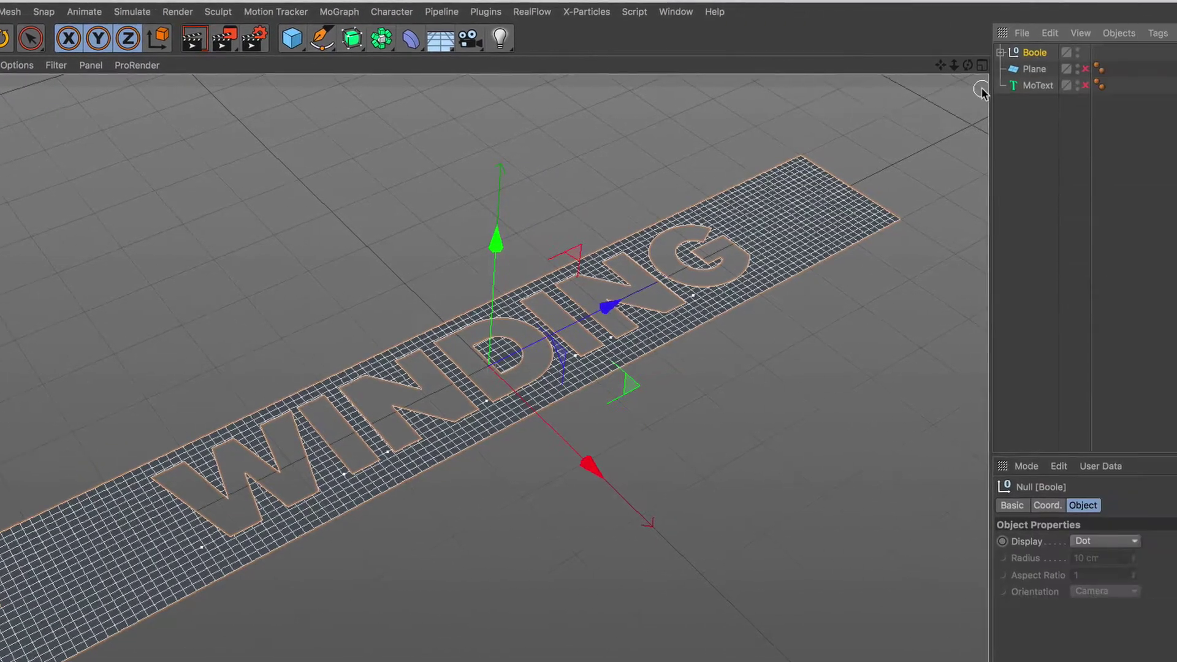
click(882, 54)
click(890, 85)
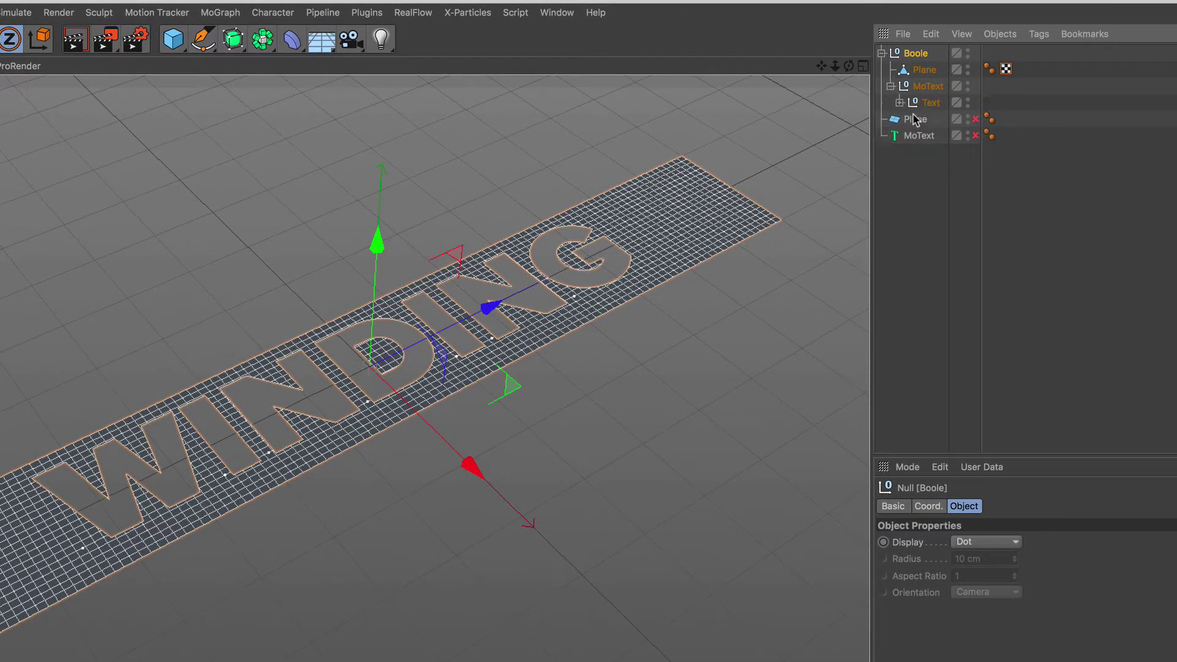
click(909, 119)
click(918, 135)
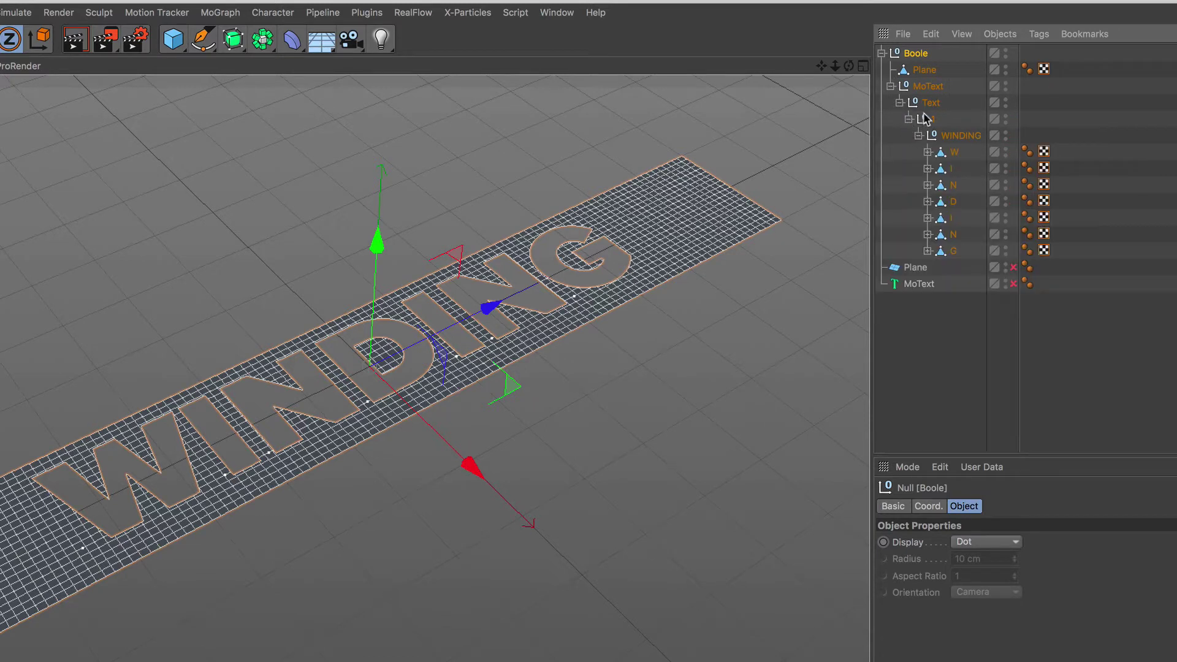
Select the Boole with all its children and merge them via Connect Objects + Delete
click(952, 252)
shift+click(919, 54)
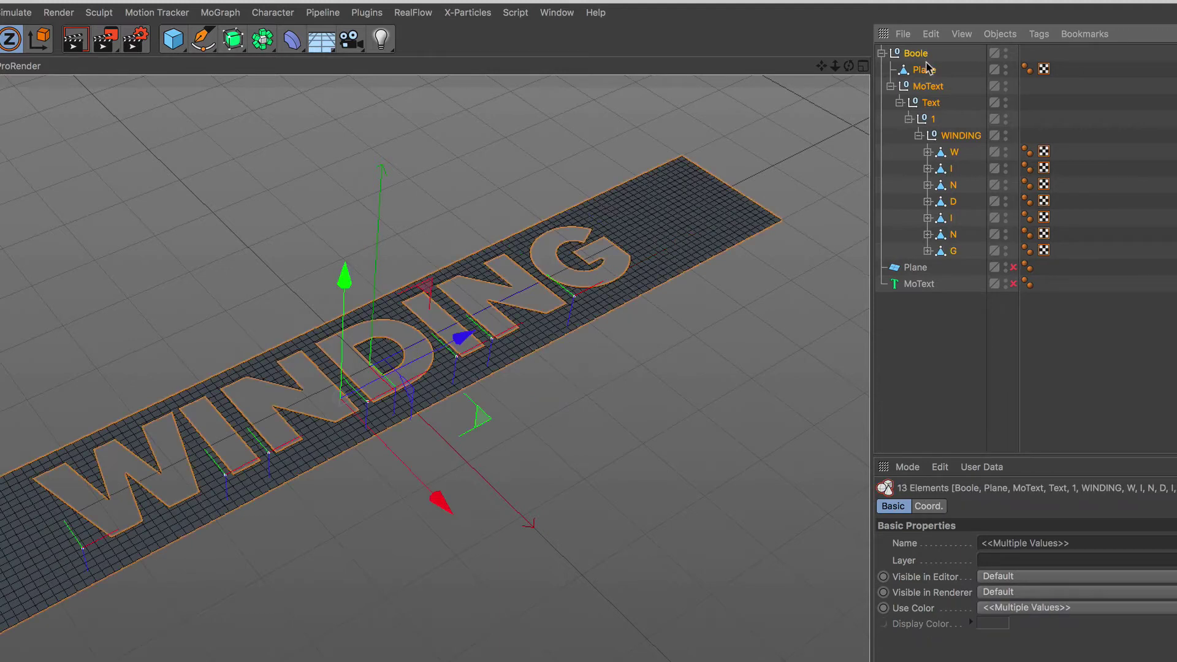
right_click(924, 57)
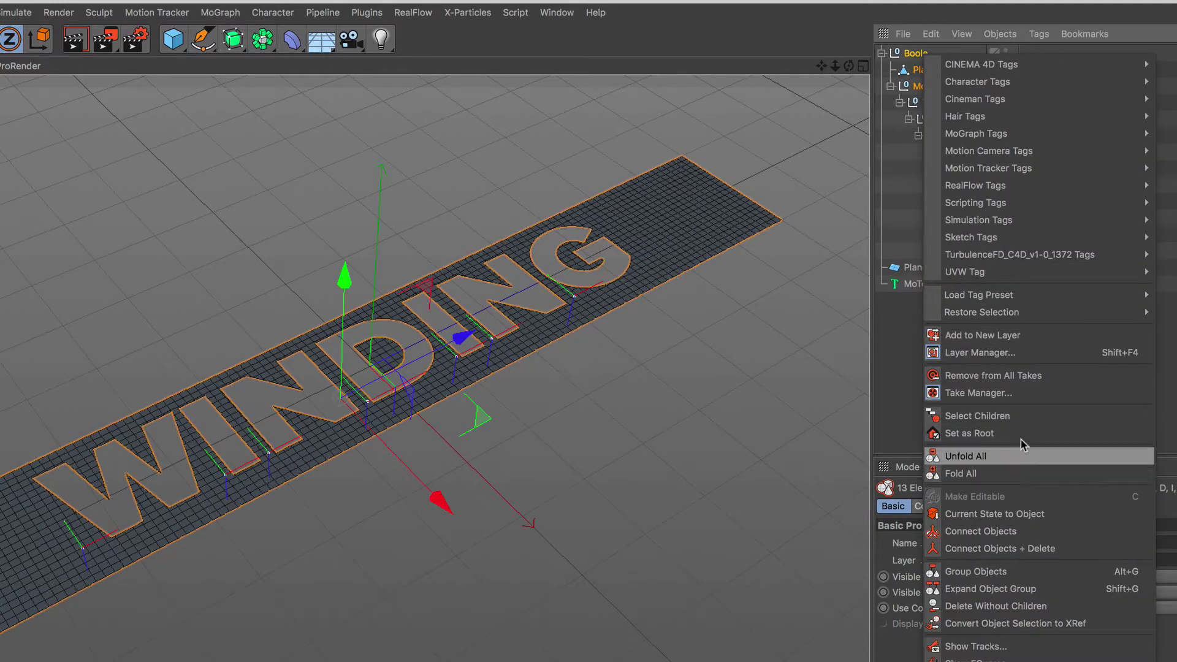
click(1036, 417)
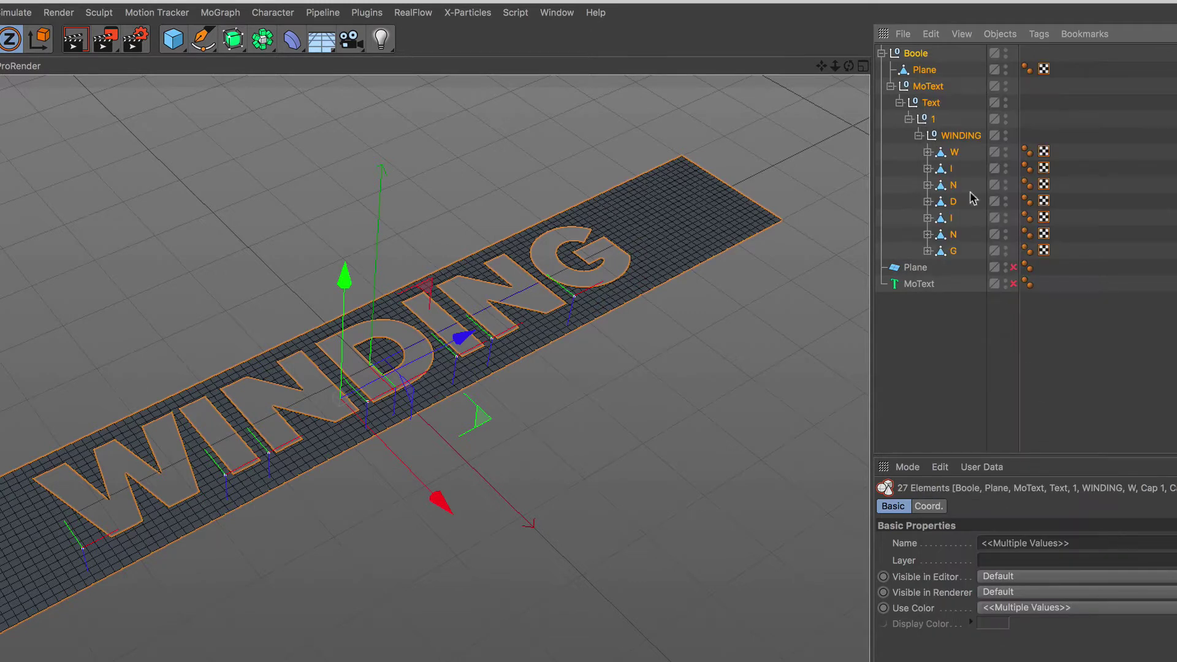
right_click(924, 65)
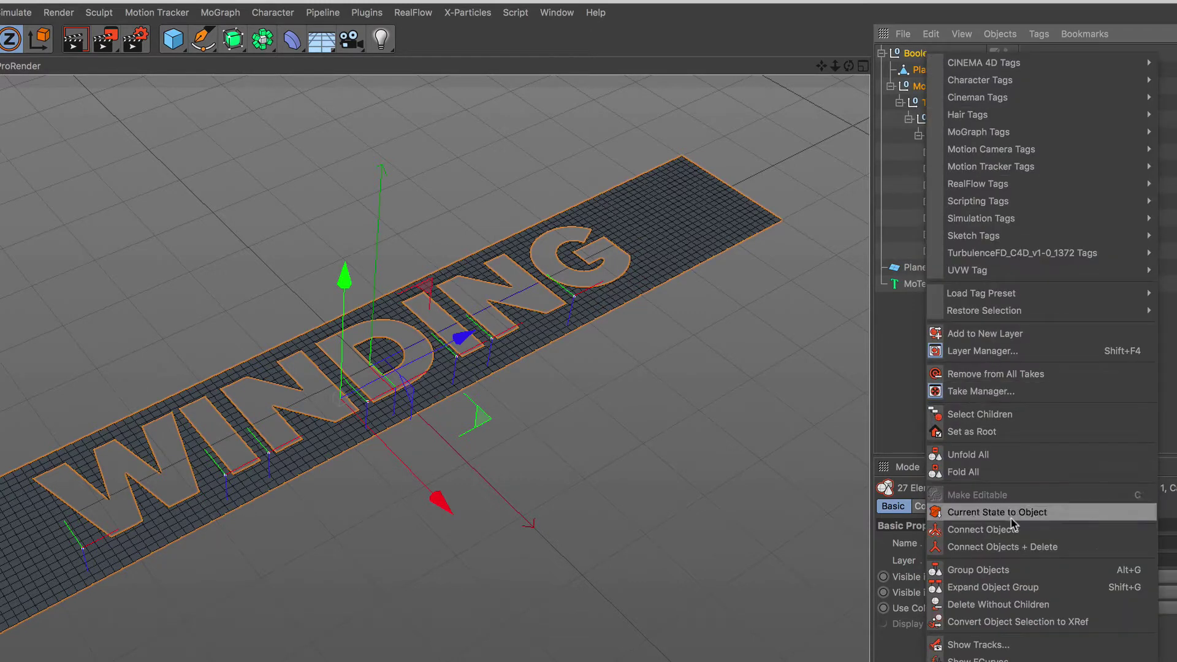
click(1078, 551)
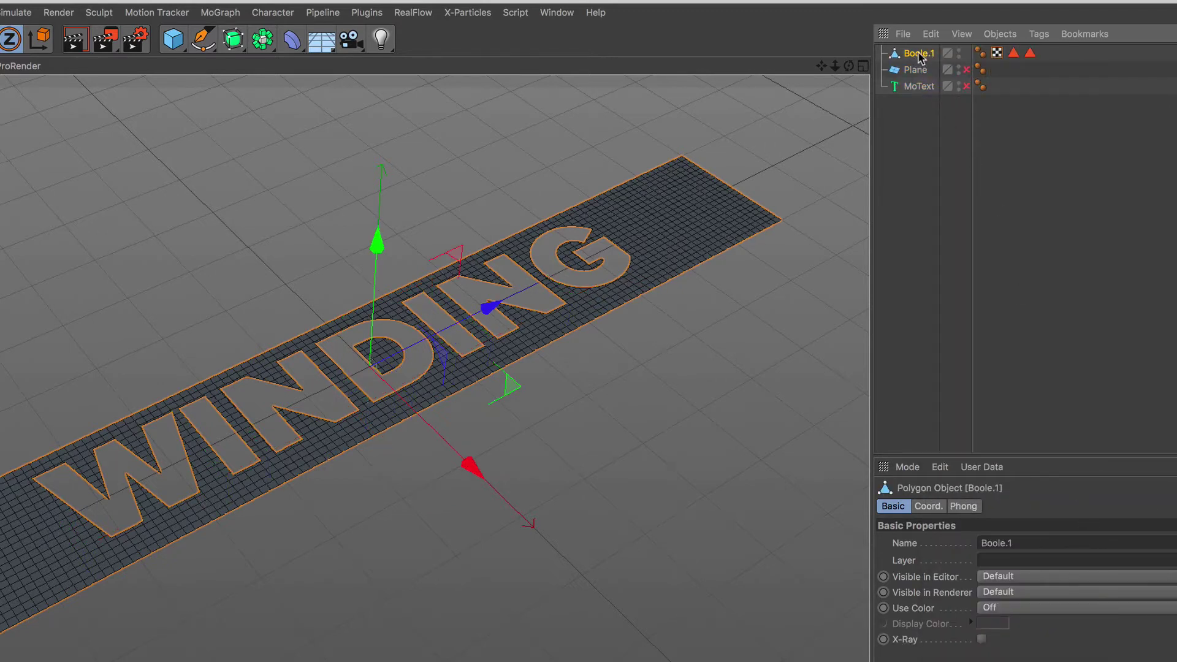
Add a Bend deformer under Boole.1 and rotate it -90° on two axes
click(292, 40)
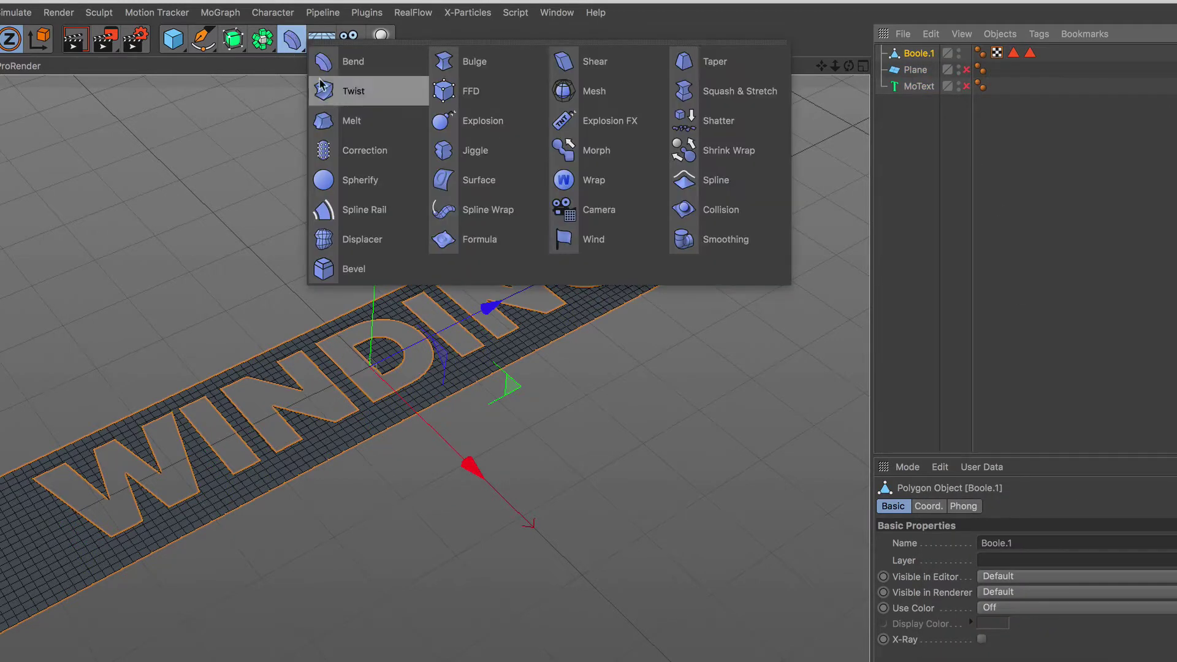
click(389, 76)
mouse_move(914, 58)
mouse_down()
mouse_move(929, 78)
mouse_move(920, 60)
mouse_up()
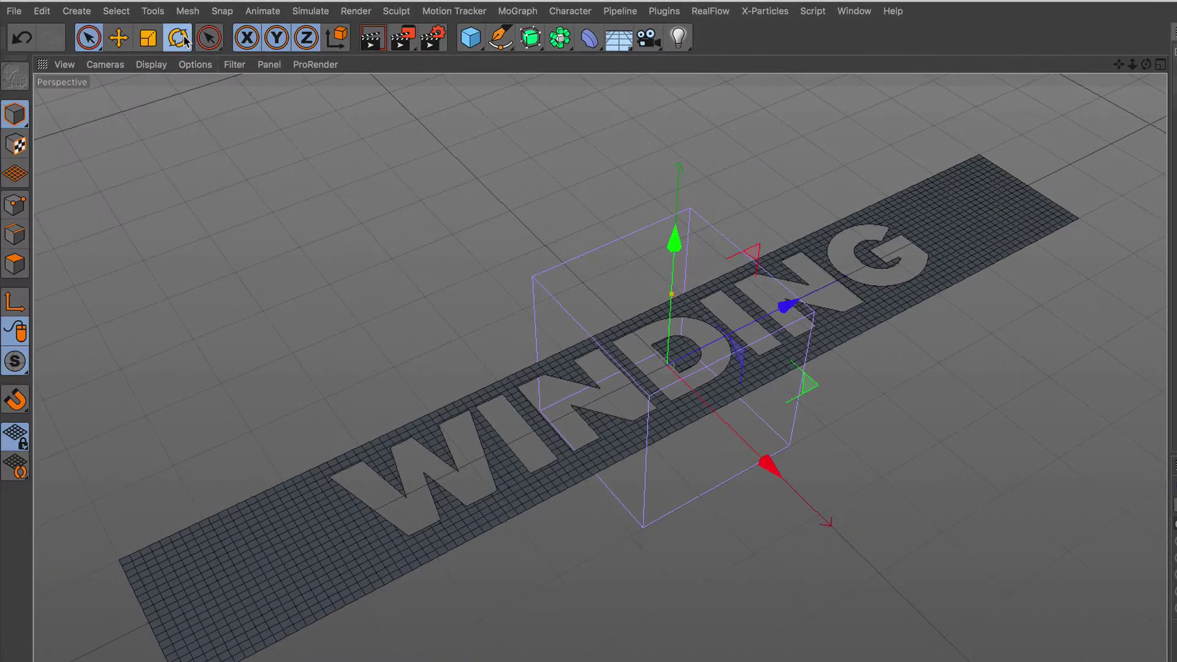
key(r)
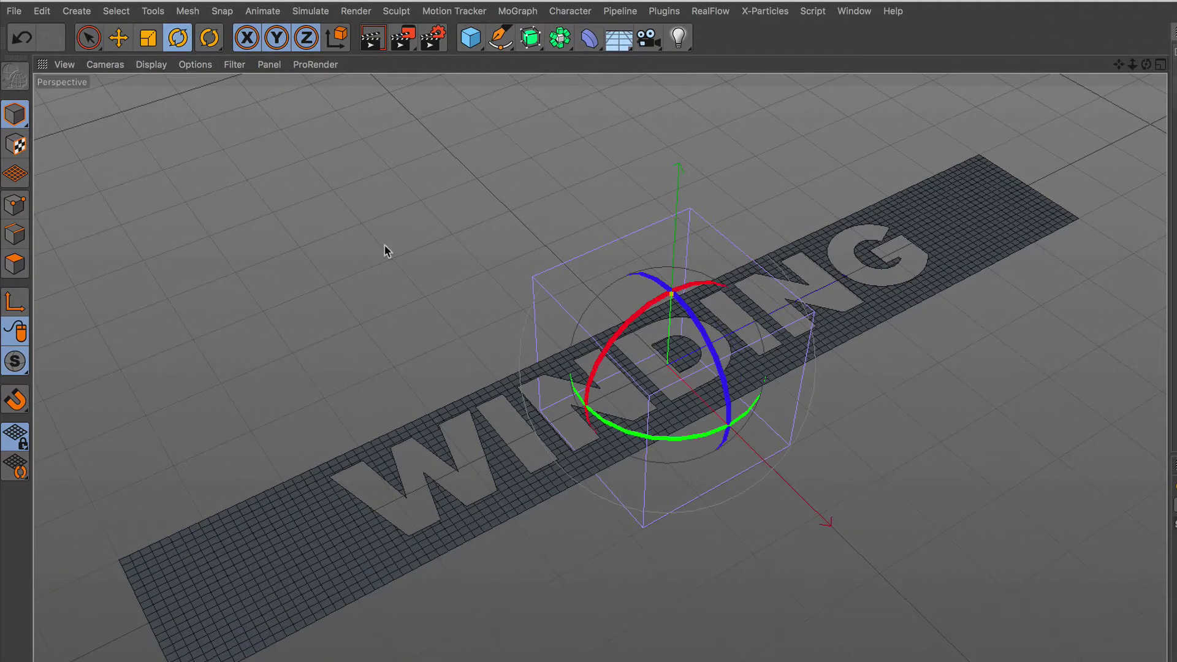
drag(695, 439, 566, 388)
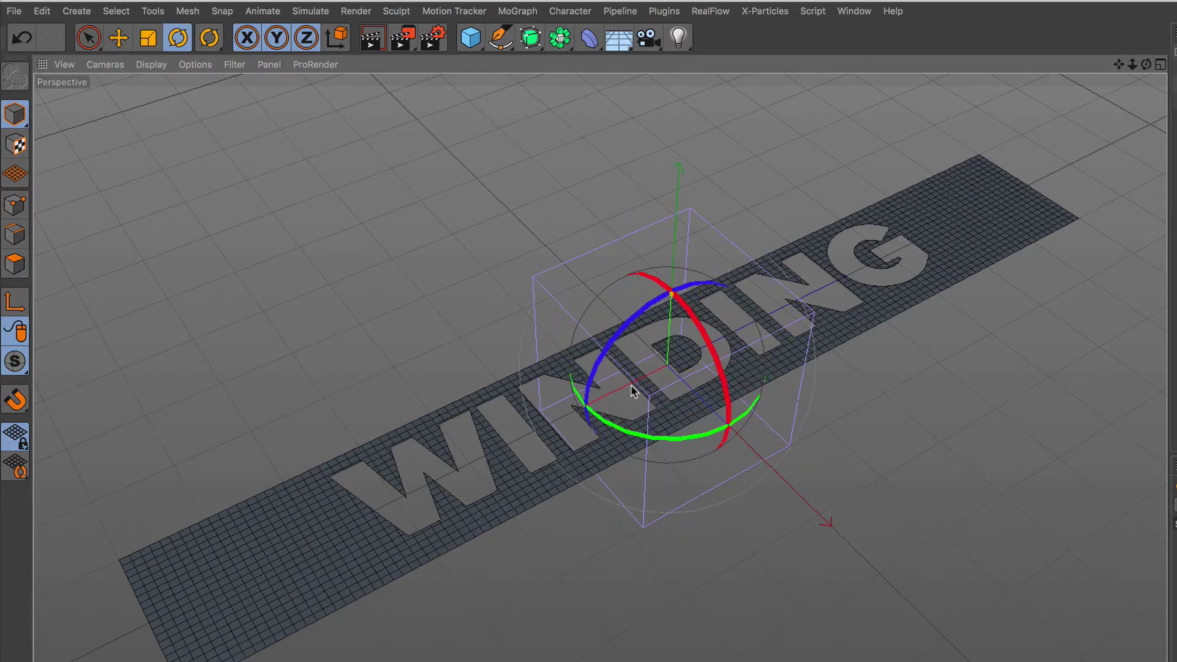
drag(635, 332, 746, 291)
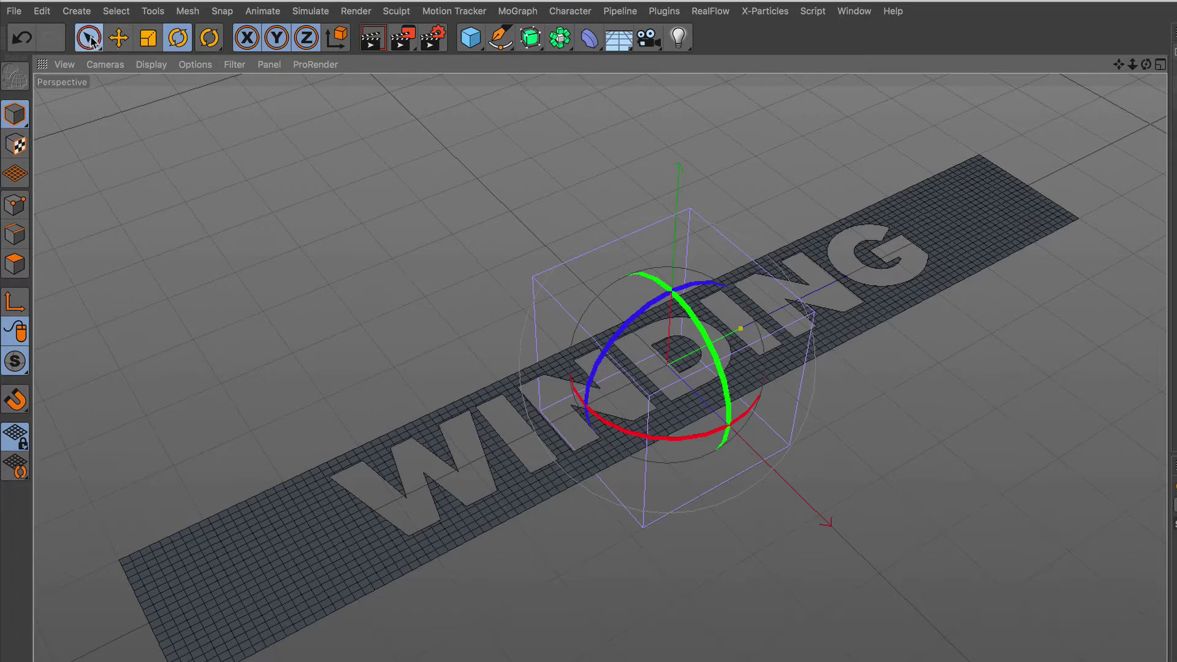
Fit the Bend to its parent and set its strength to 1000°
click(118, 38)
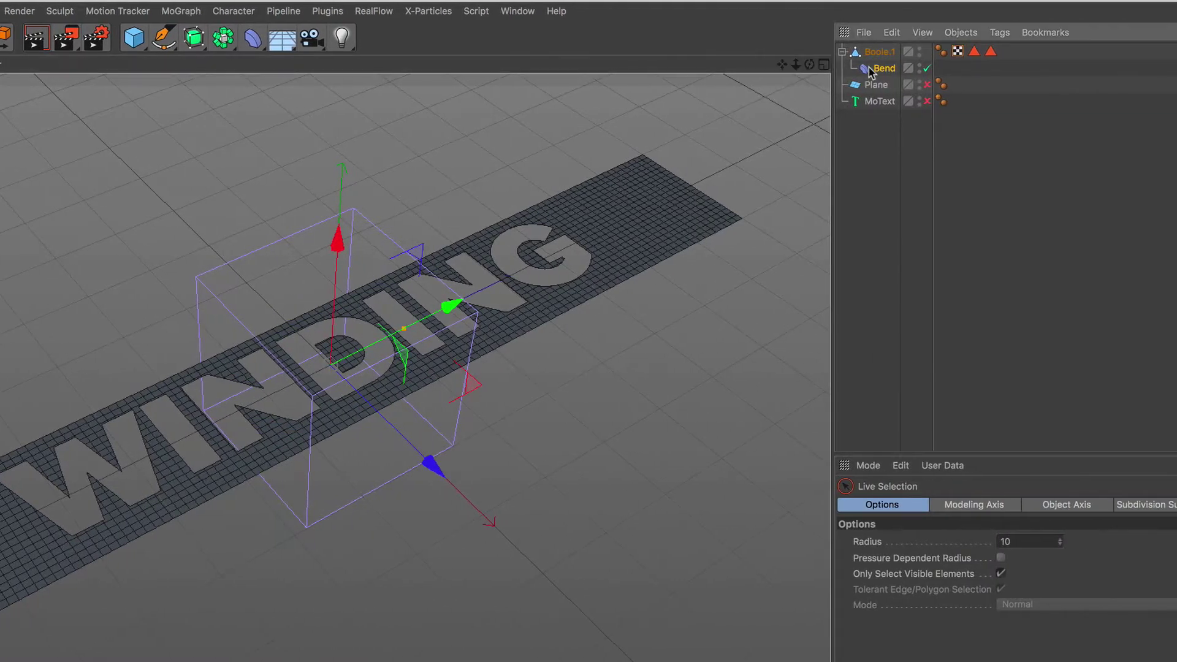
click(883, 68)
click(1012, 508)
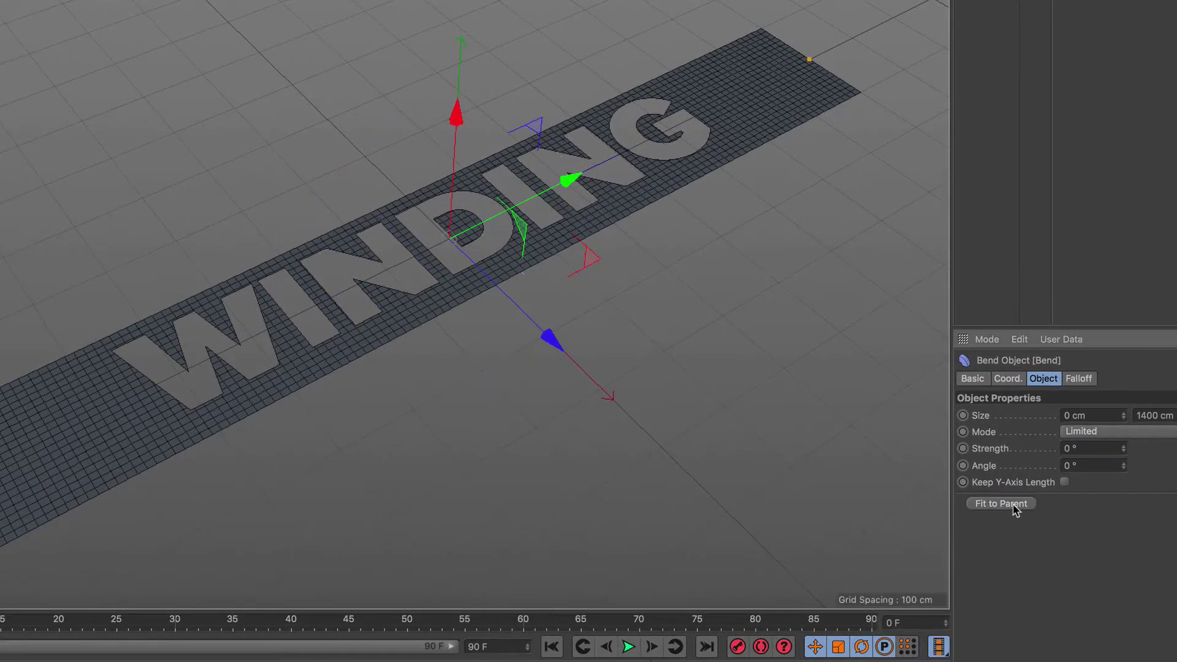
text(1000)
key(Return)
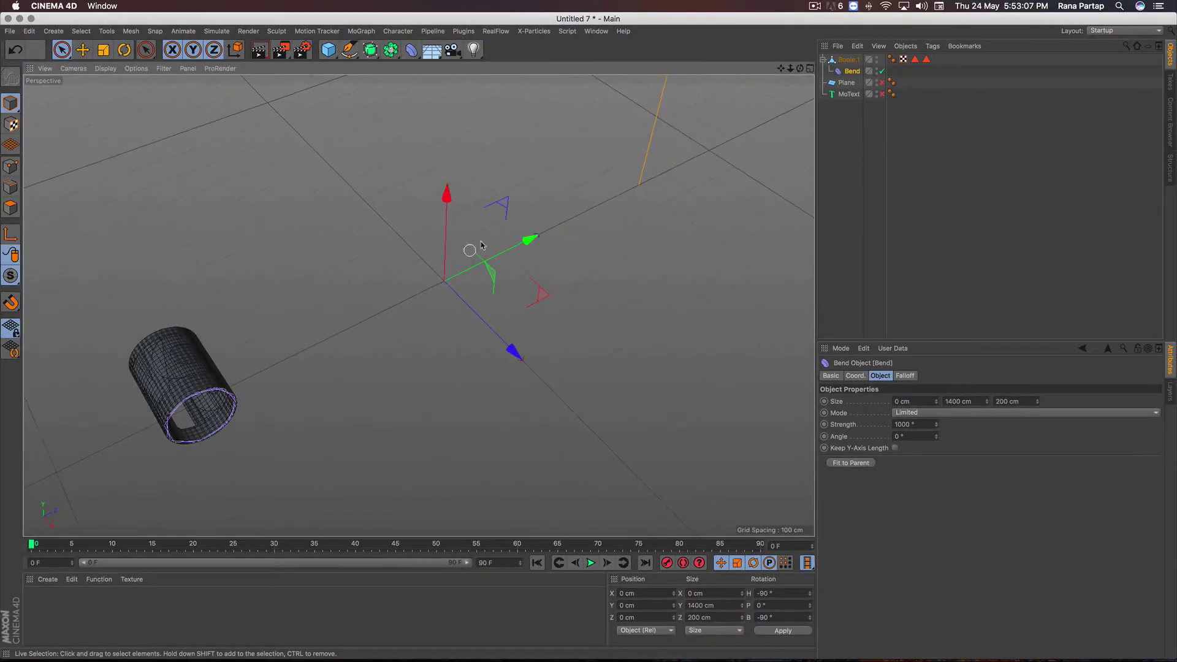
Slide the Bend to Z 748.809 cm so only the strip's end stays rolled
mouse_move(527, 241)
mouse_down()
mouse_move(782, 164)
mouse_move(577, 261)
mouse_move(749, 205)
mouse_up()
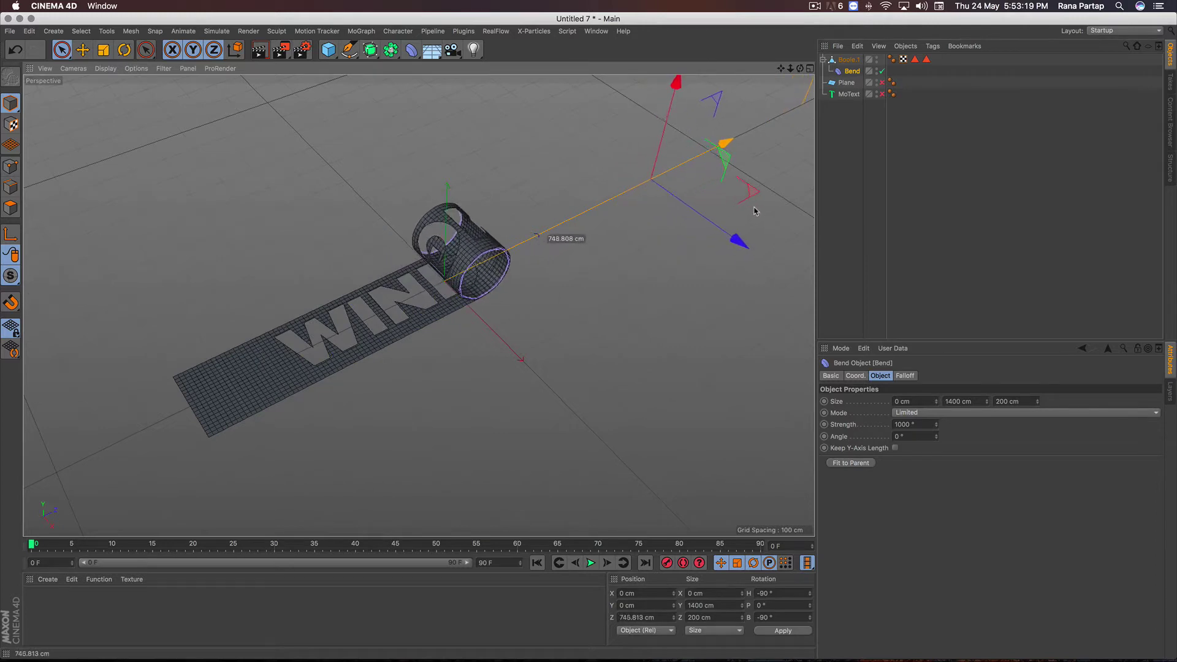
mouse_move(494, 282)
alt+mouse_down()
mouse_move(446, 210)
mouse_move(464, 249)
alt+mouse_up()
scroll(469, 258, up, 3)
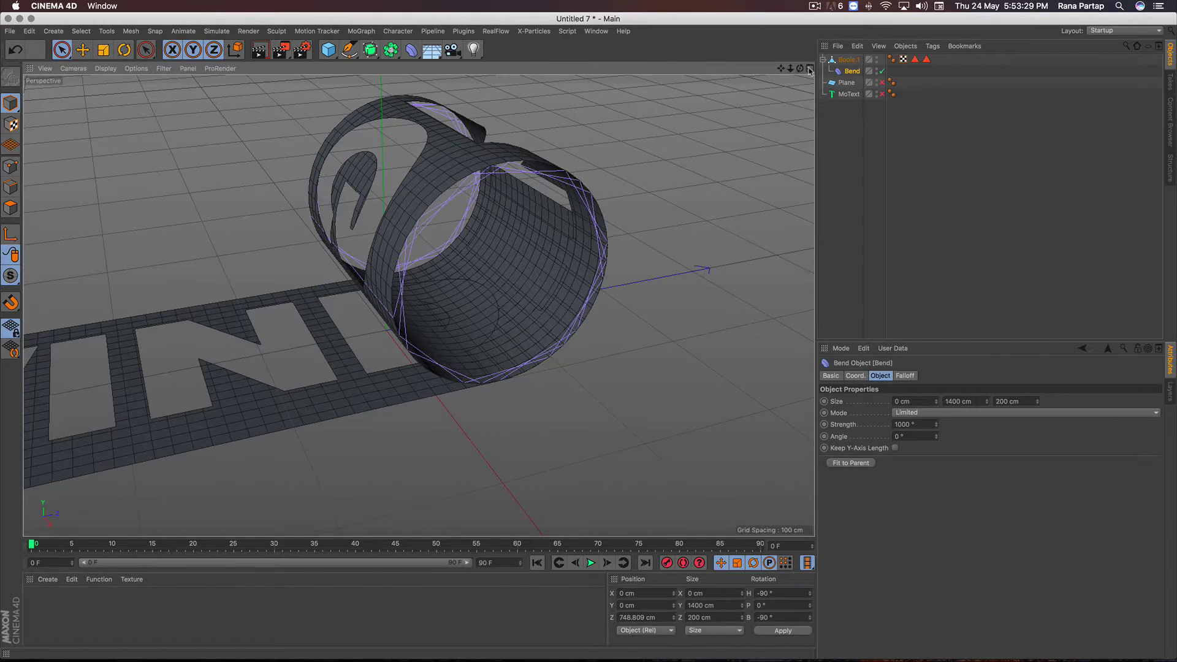
Maximize the side view and set the Bend's bank rotation to -91°
middle_click(292, 327)
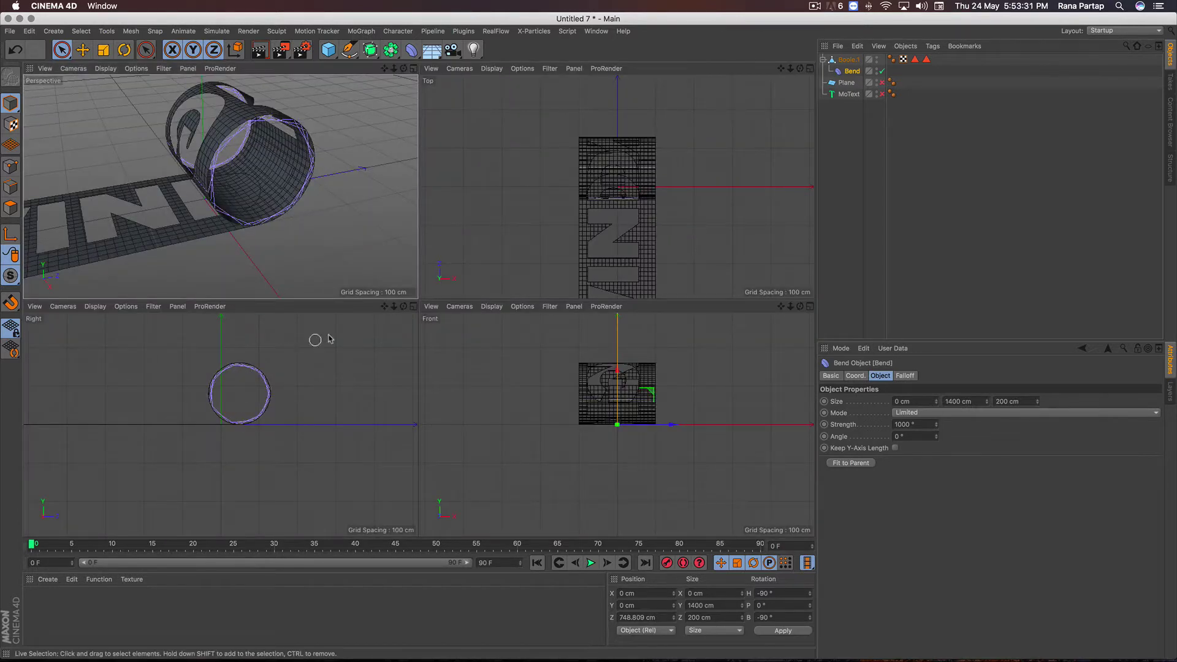
middle_click(330, 339)
scroll(457, 258, up, 3)
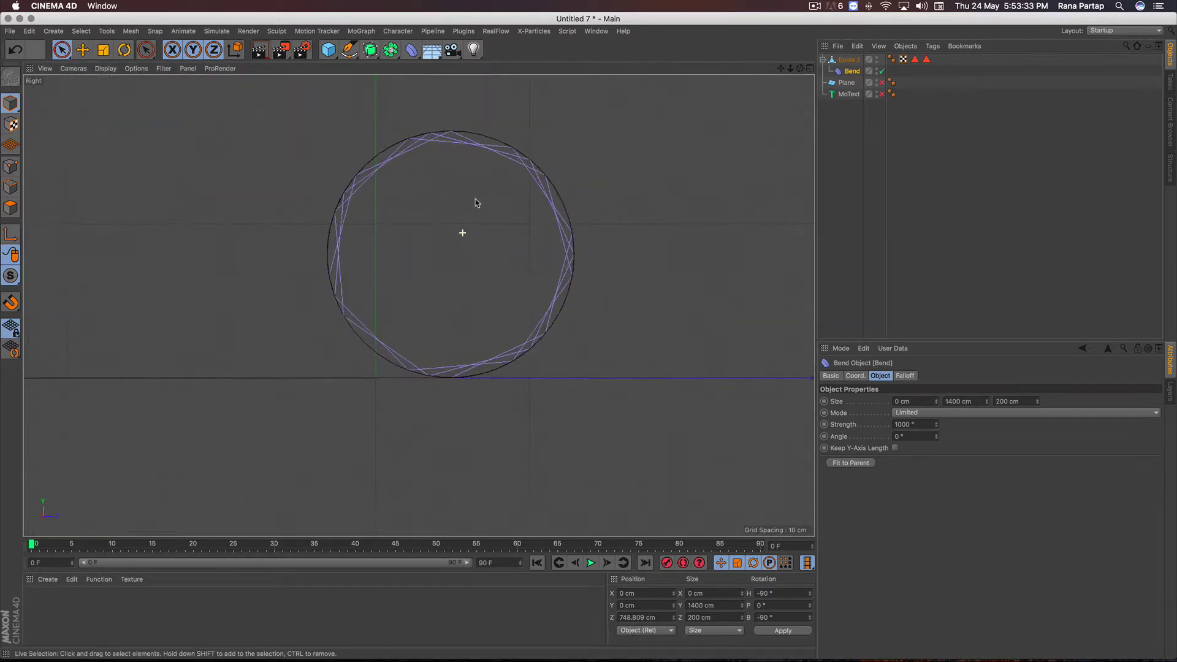
scroll(470, 211, up, 1)
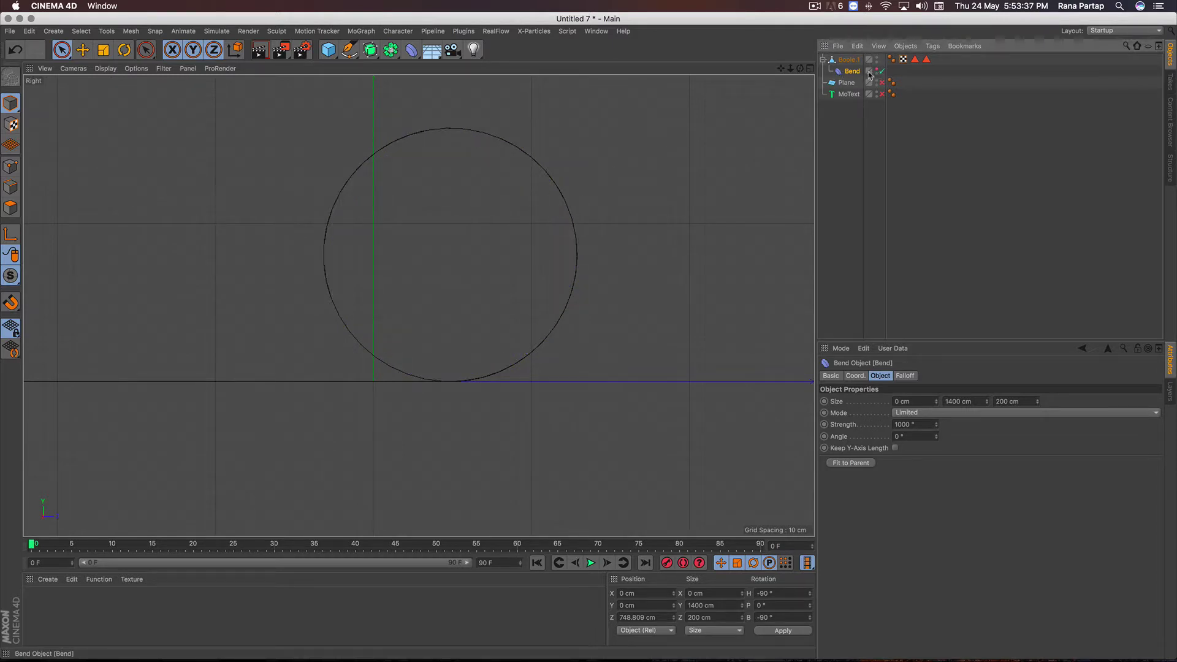
click(857, 376)
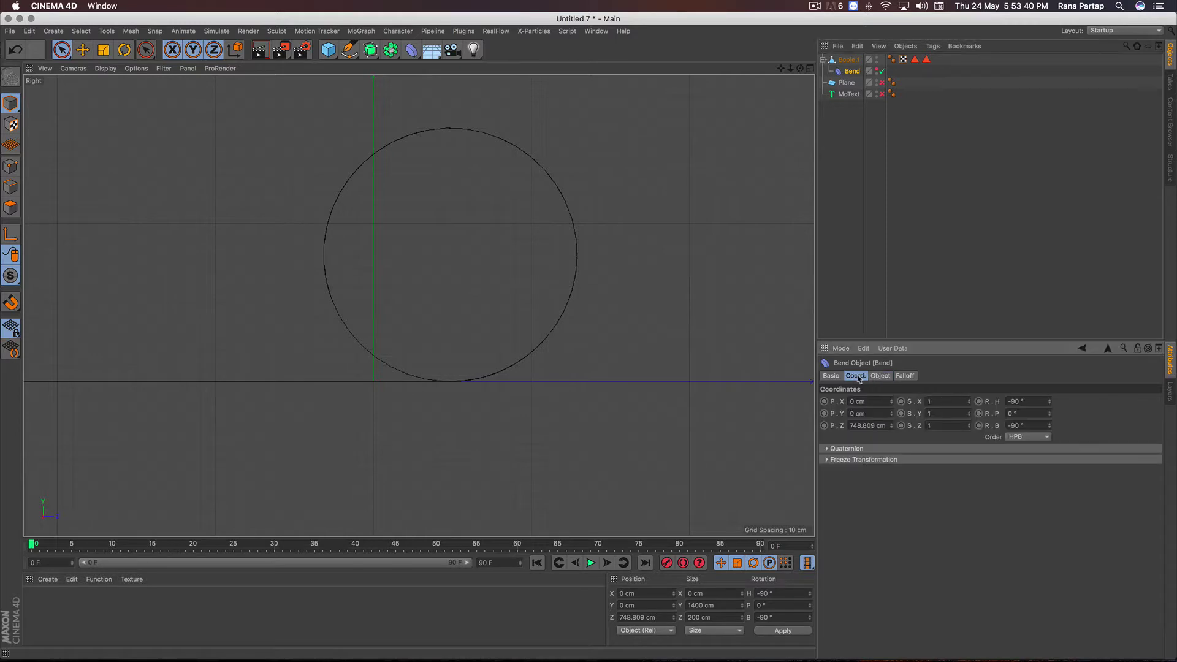
click(1049, 429)
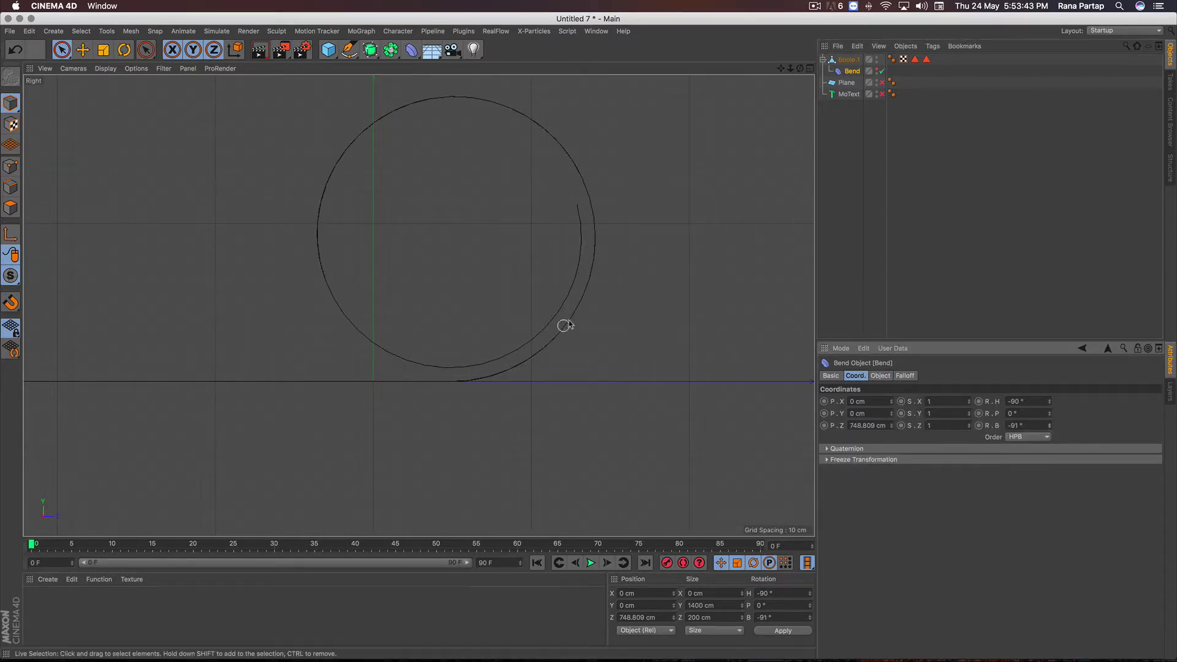
Pull the Bend back near the origin at Z 2.562 cm, then restore the four-view layout
scroll(505, 318, down, 3)
scroll(452, 310, down, 3)
scroll(443, 347, down, 2)
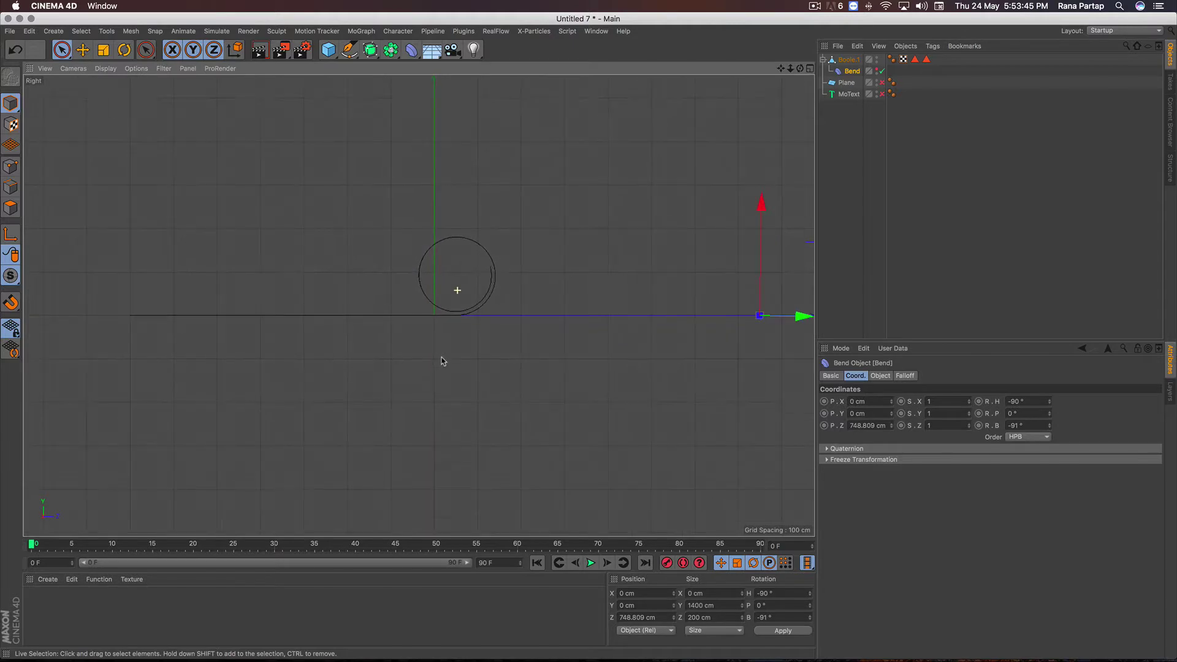
drag(805, 320, 484, 315)
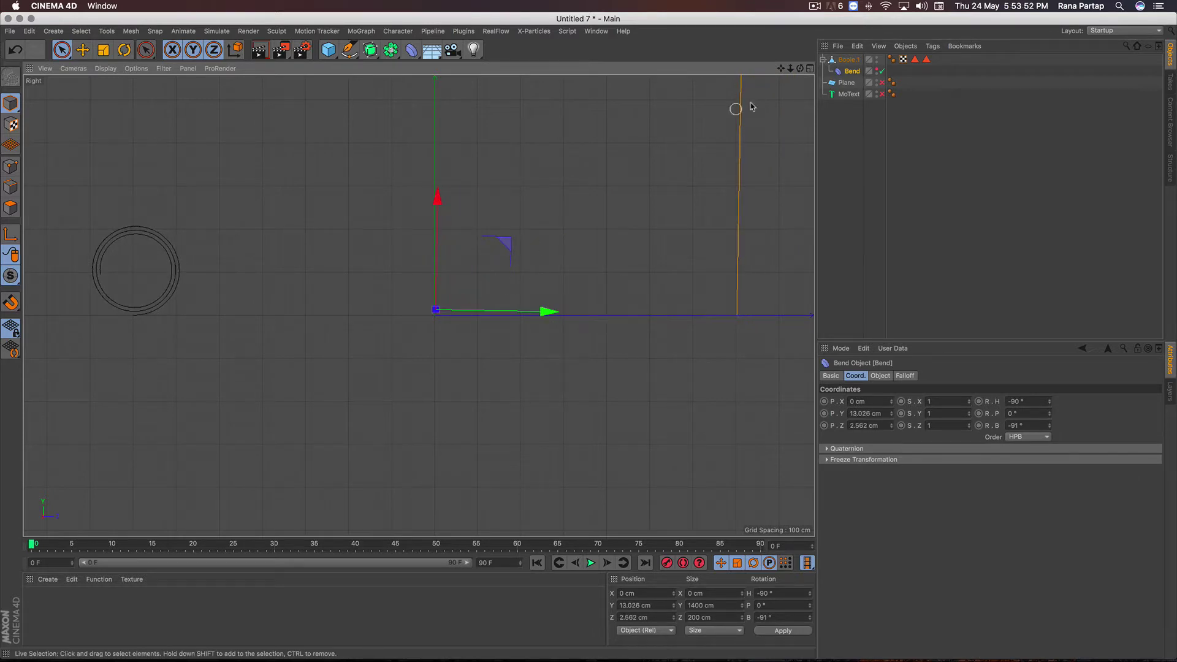
middle_click(796, 76)
From a side perspective view, slide the Bend to Z 345.714 cm, leaving a flat tail
click(413, 69)
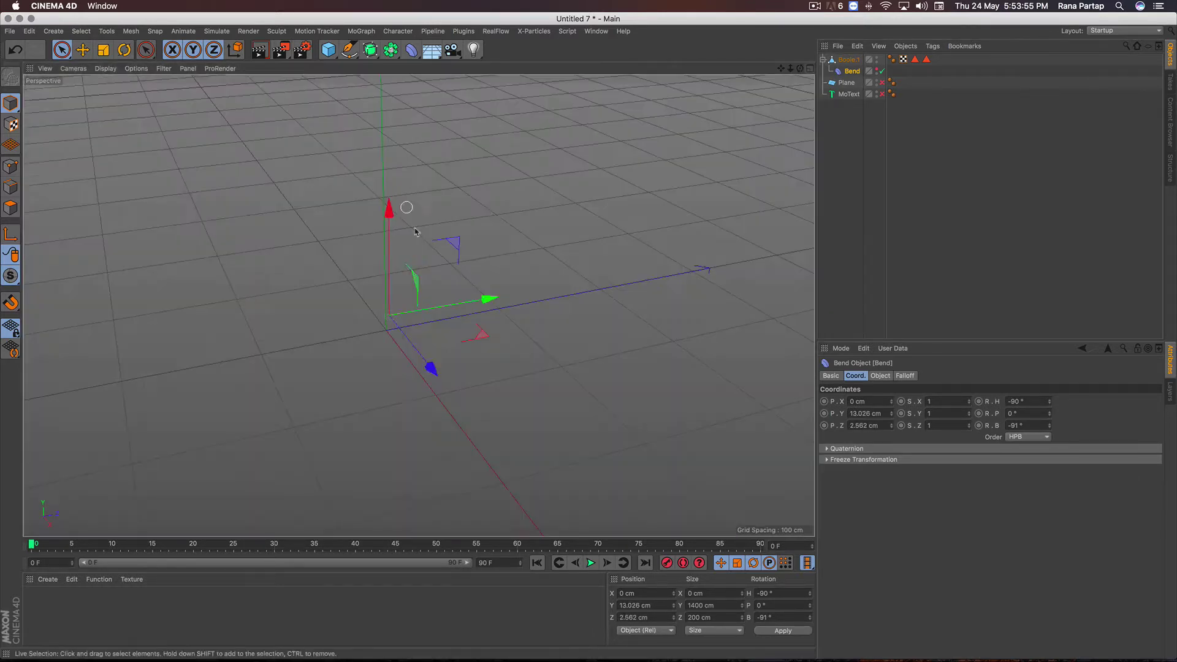
alt+drag(393, 295, 369, 329)
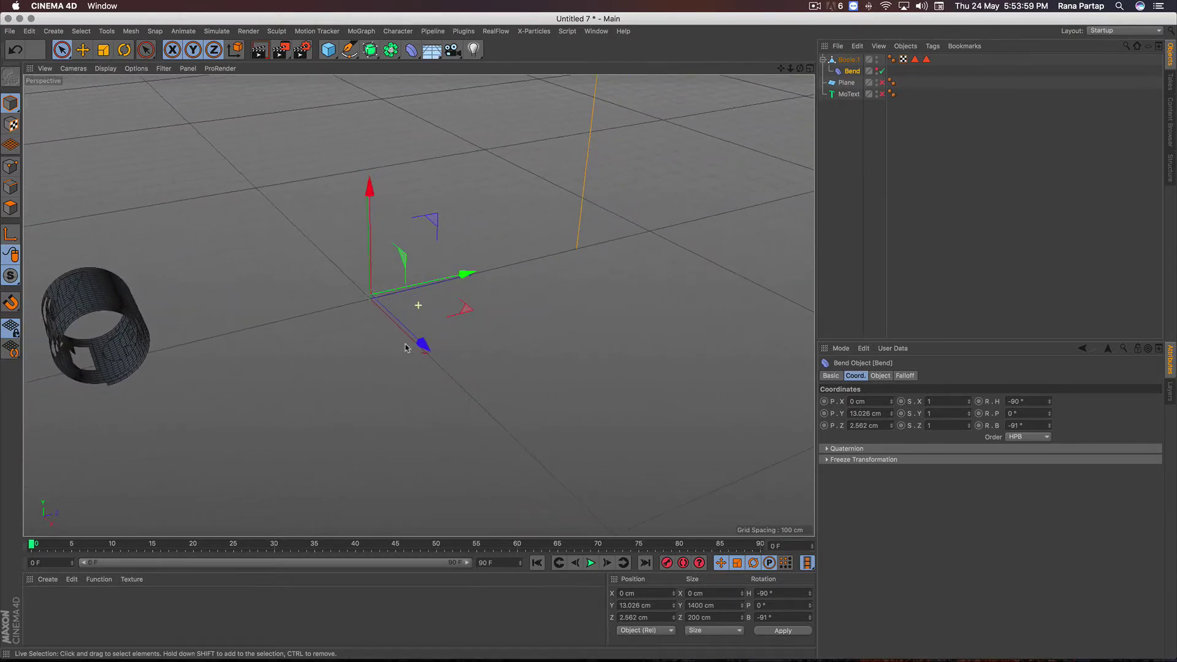
mouse_move(369, 329)
alt+mouse_down()
mouse_move(514, 278)
mouse_move(638, 263)
mouse_move(578, 270)
mouse_move(653, 247)
mouse_move(525, 272)
mouse_move(609, 258)
mouse_move(532, 288)
mouse_move(547, 275)
mouse_move(581, 270)
mouse_move(528, 295)
alt+mouse_up()
alt+right_drag(208, 347, 250, 217)
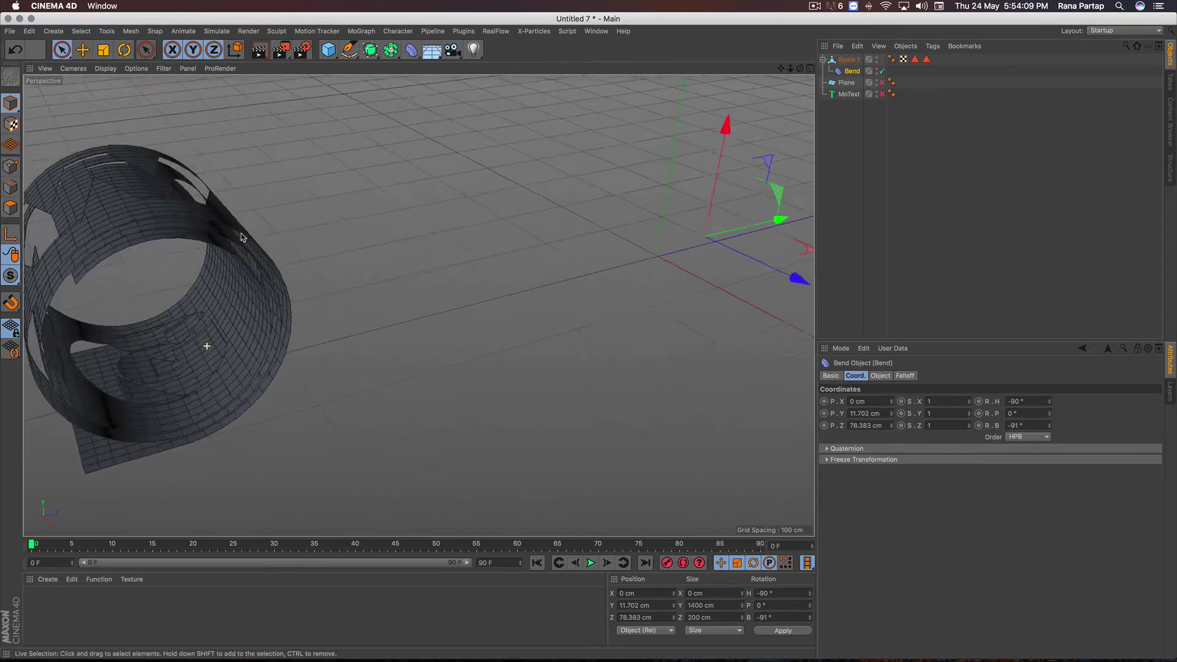
mouse_move(236, 270)
alt+mouse_down()
mouse_move(240, 253)
mouse_move(237, 322)
alt+mouse_up()
scroll(241, 253, down, 2)
alt+right_drag(237, 322, 240, 288)
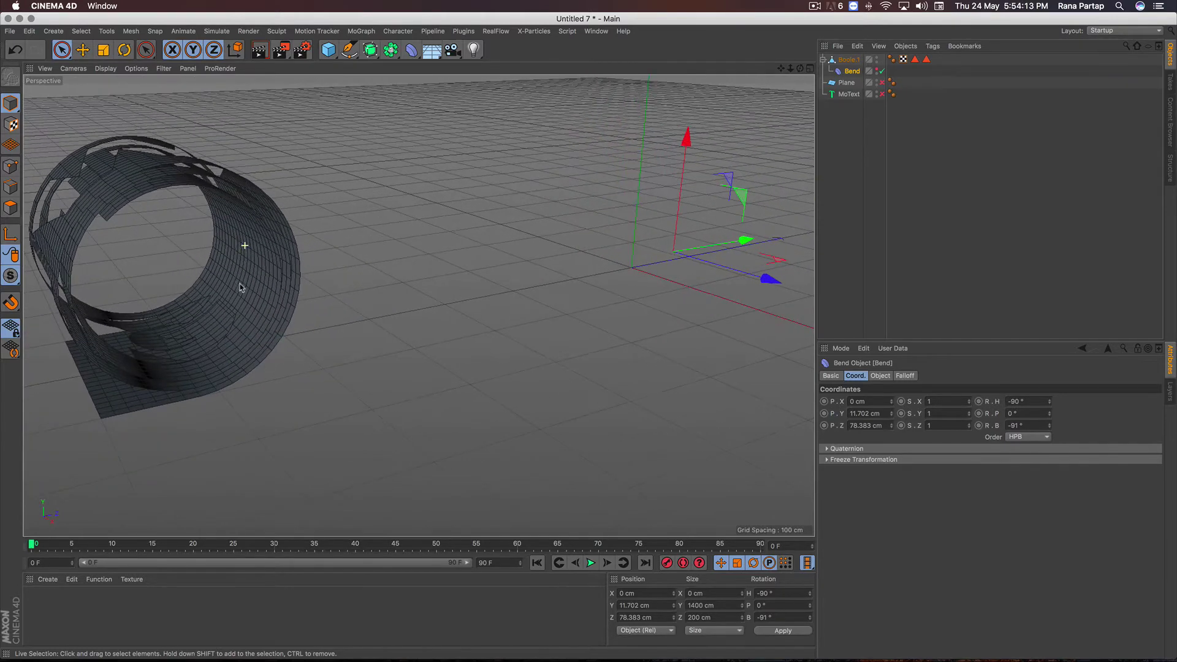
drag(743, 242, 709, 255)
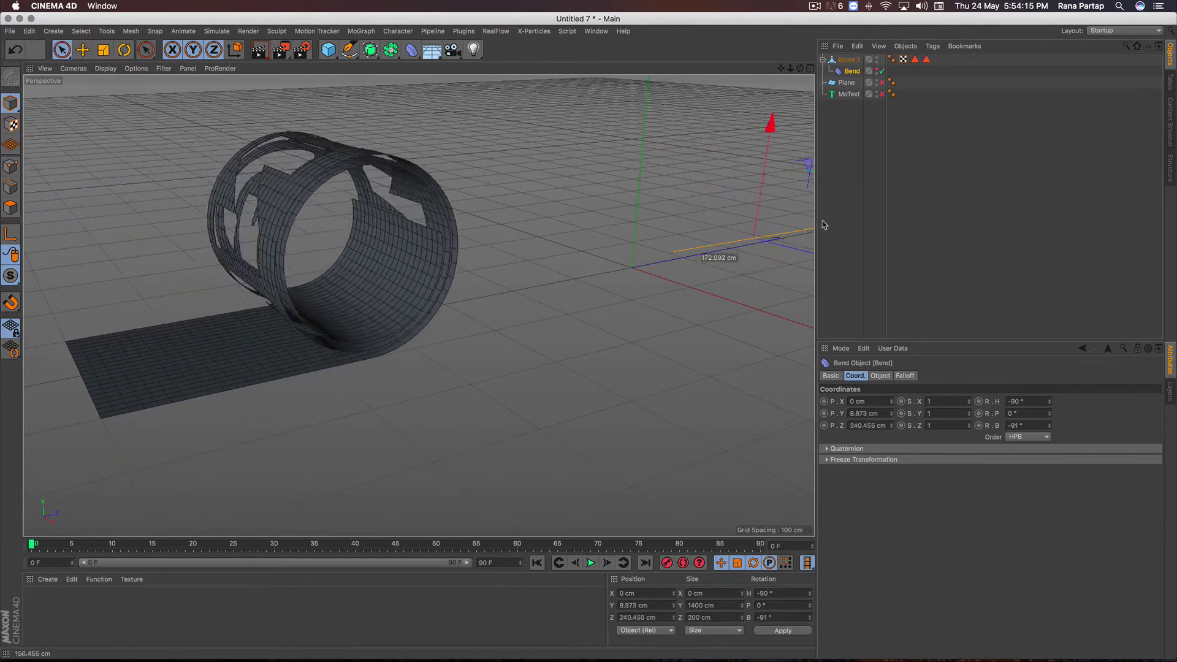
mouse_move(452, 244)
alt+mouse_down()
mouse_move(461, 197)
mouse_move(420, 307)
mouse_move(428, 213)
mouse_move(413, 258)
mouse_move(417, 345)
mouse_move(415, 292)
mouse_move(418, 305)
mouse_move(438, 306)
mouse_move(410, 407)
mouse_move(396, 320)
mouse_move(425, 315)
mouse_move(409, 273)
alt+mouse_up()
scroll(425, 241, up, 3)
scroll(418, 305, up, 3)
scroll(421, 374, down, 3)
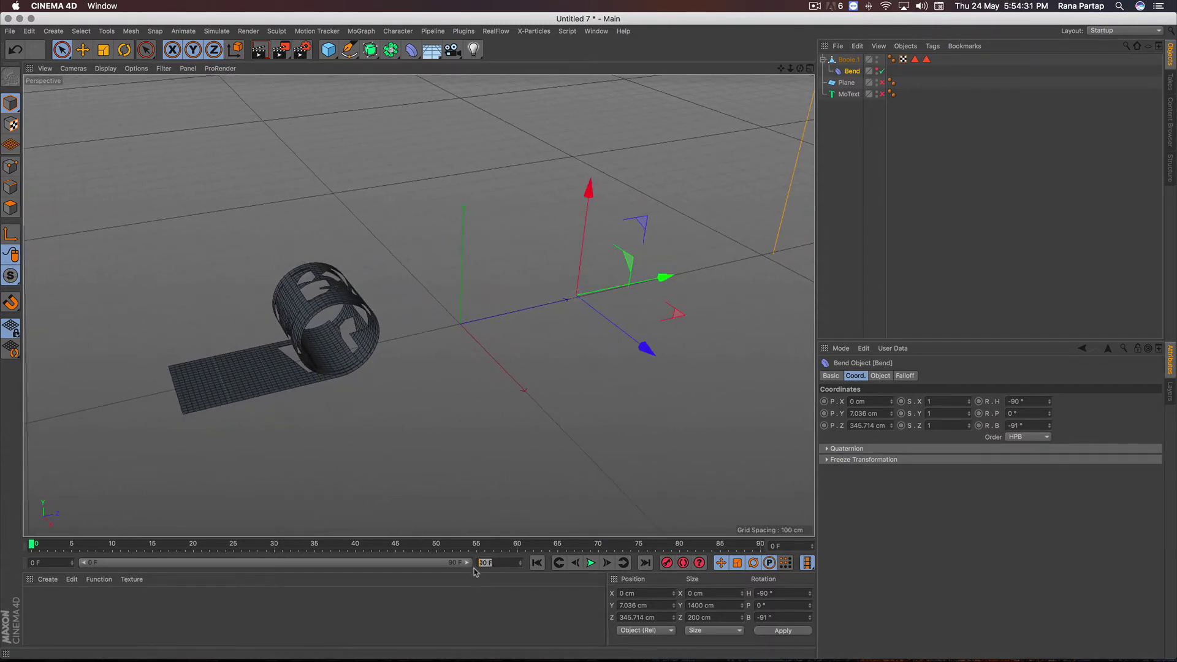
Extend the timeline to 200 frames and key the Bend rolled at frame 0, flat at frame 140
click(481, 600)
drag(274, 564, 469, 563)
mouse_move(668, 286)
mouse_down()
mouse_move(556, 312)
mouse_move(554, 301)
mouse_move(552, 324)
mouse_up()
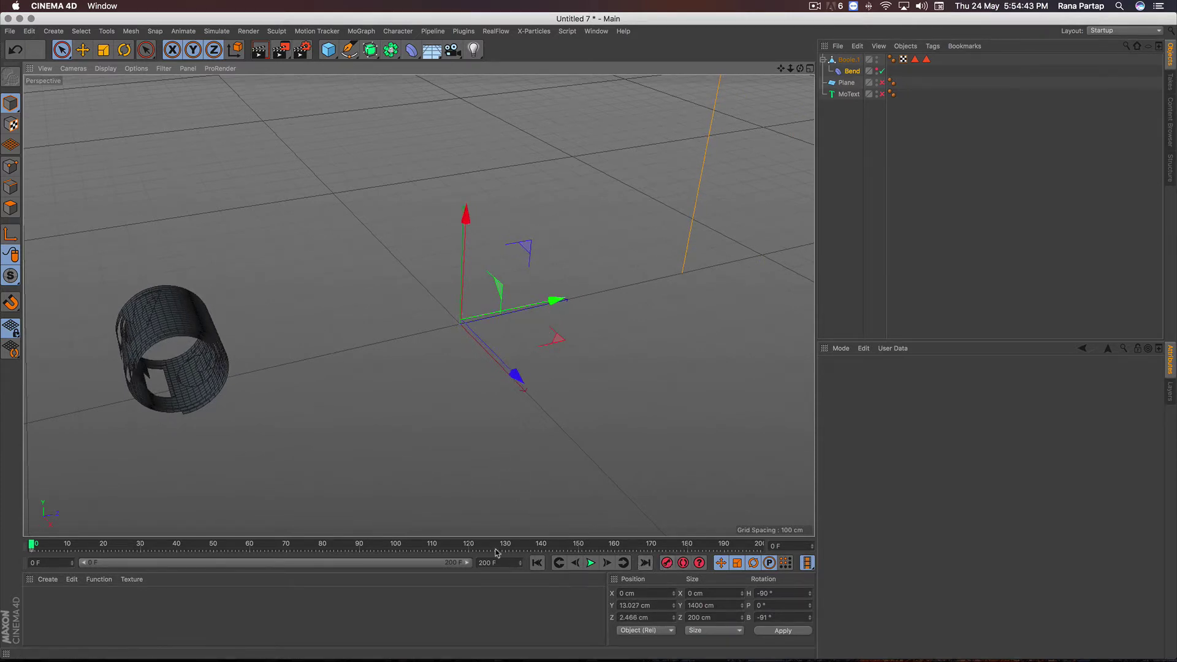
drag(496, 551, 517, 548)
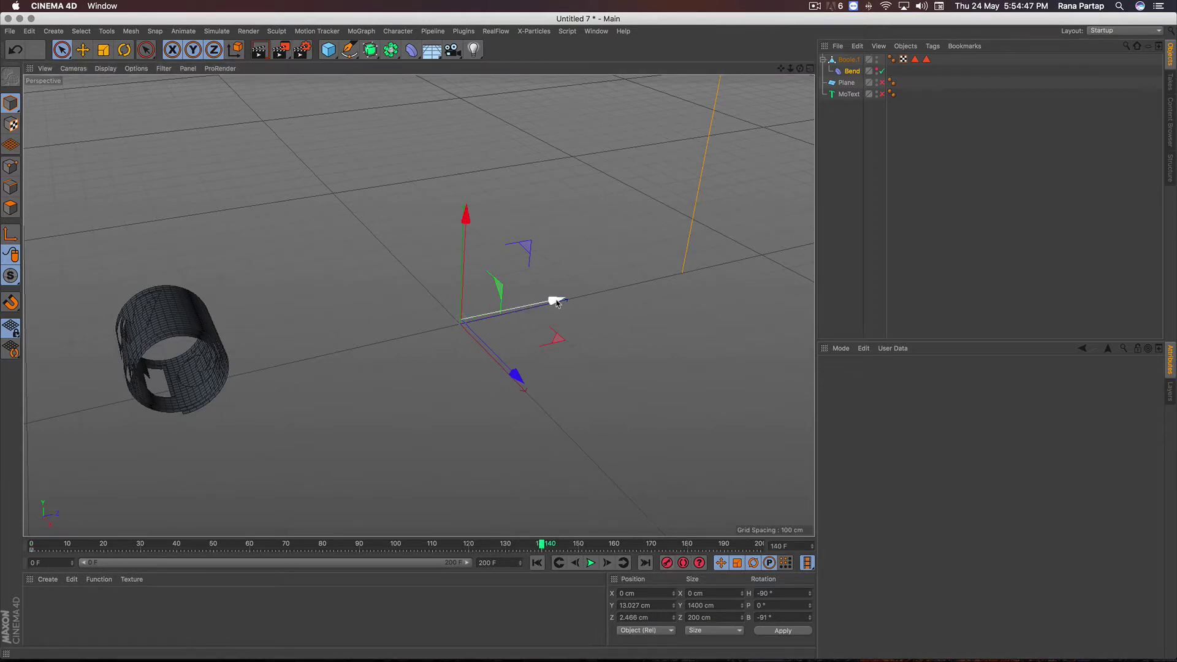
drag(556, 302, 941, 248)
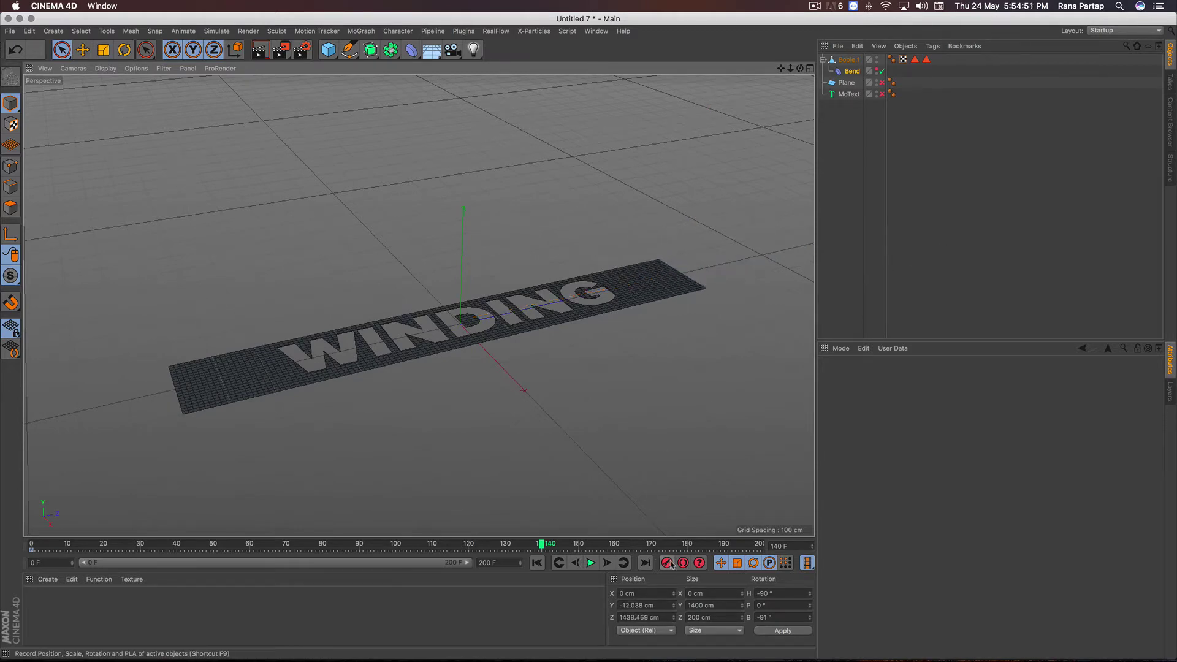
drag(528, 547, 514, 545)
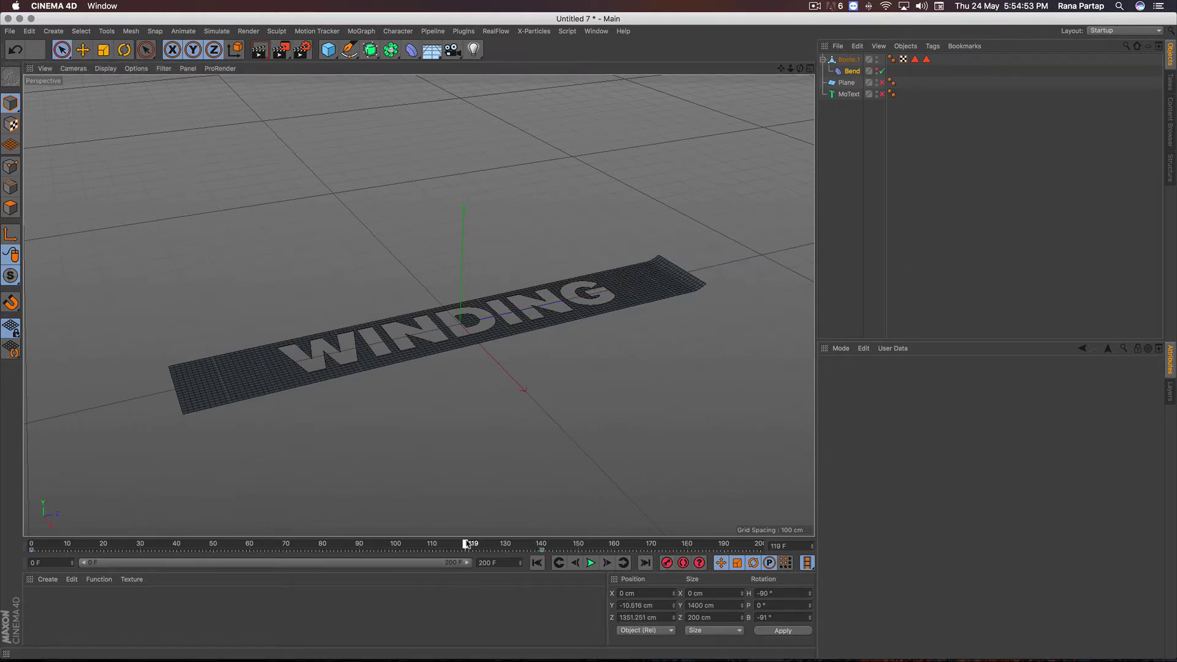
Set both Bend keyframes to Linear interpolation
click(32, 550)
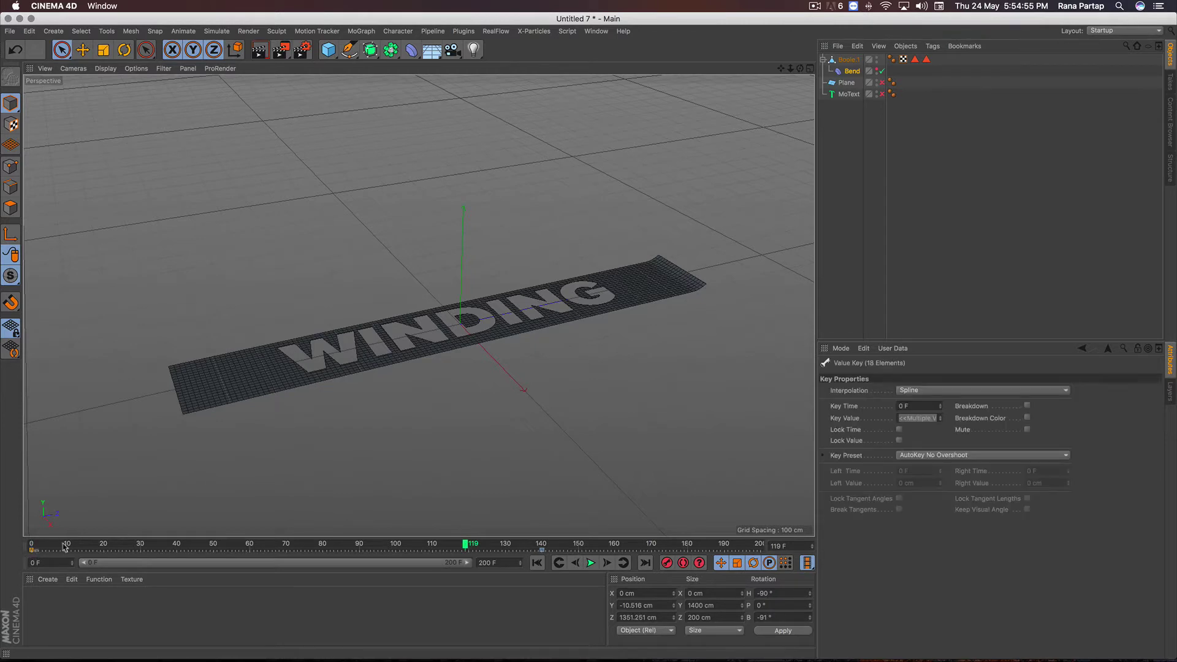
click(952, 391)
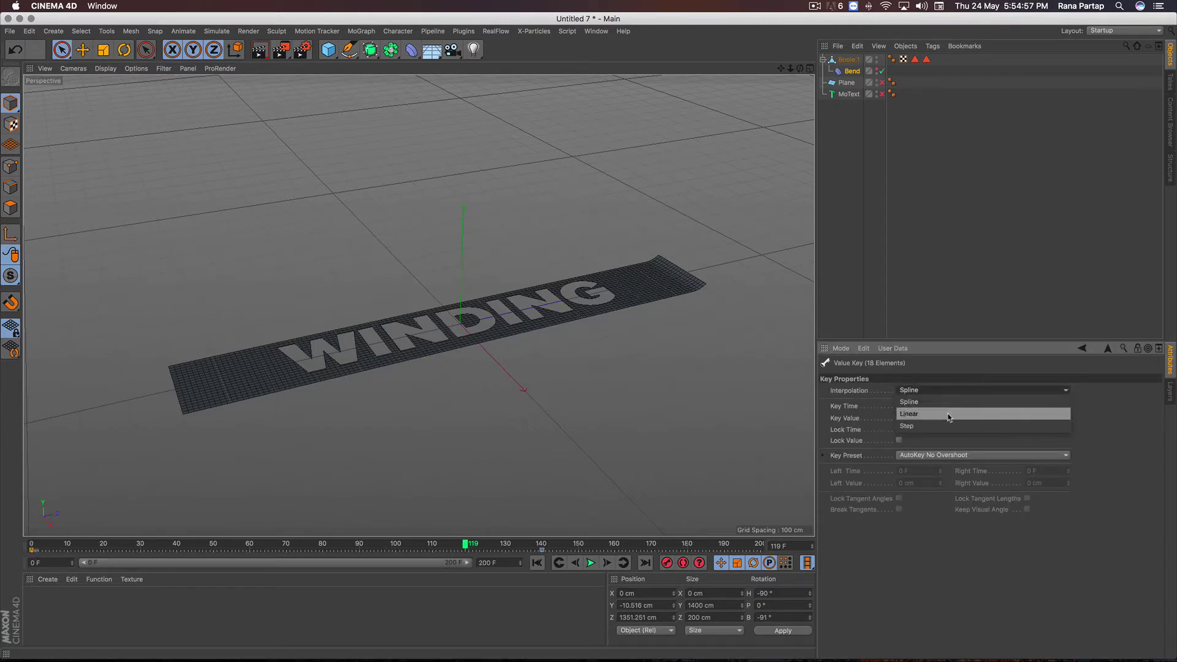
click(947, 411)
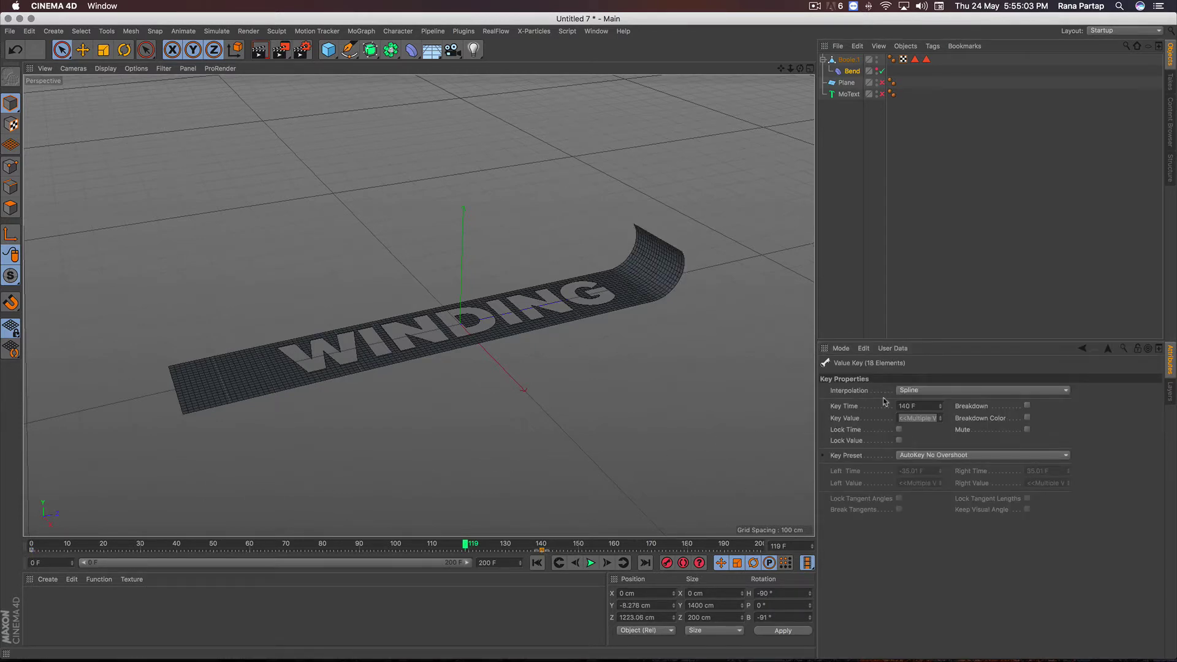
click(902, 391)
click(928, 414)
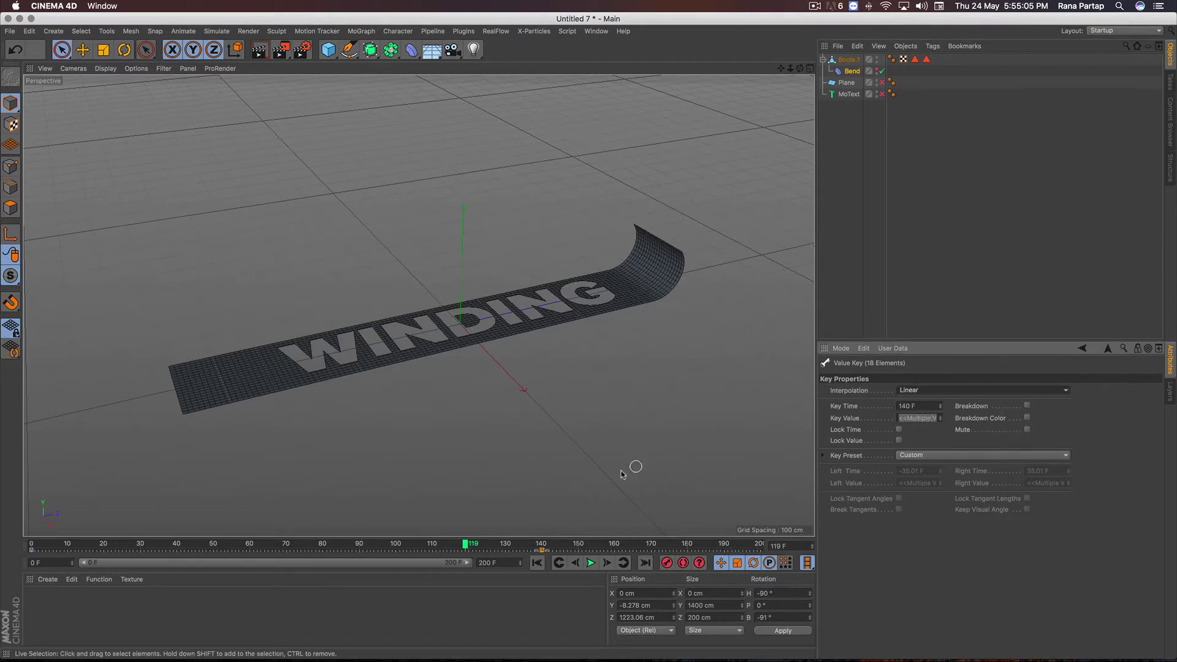
Scrub to frame 66 and zoom in on the coiled WINDING strip to preview the roll-up
mouse_move(472, 540)
mouse_down()
mouse_move(107, 542)
mouse_move(520, 555)
mouse_move(52, 556)
mouse_move(302, 555)
mouse_move(271, 555)
mouse_up()
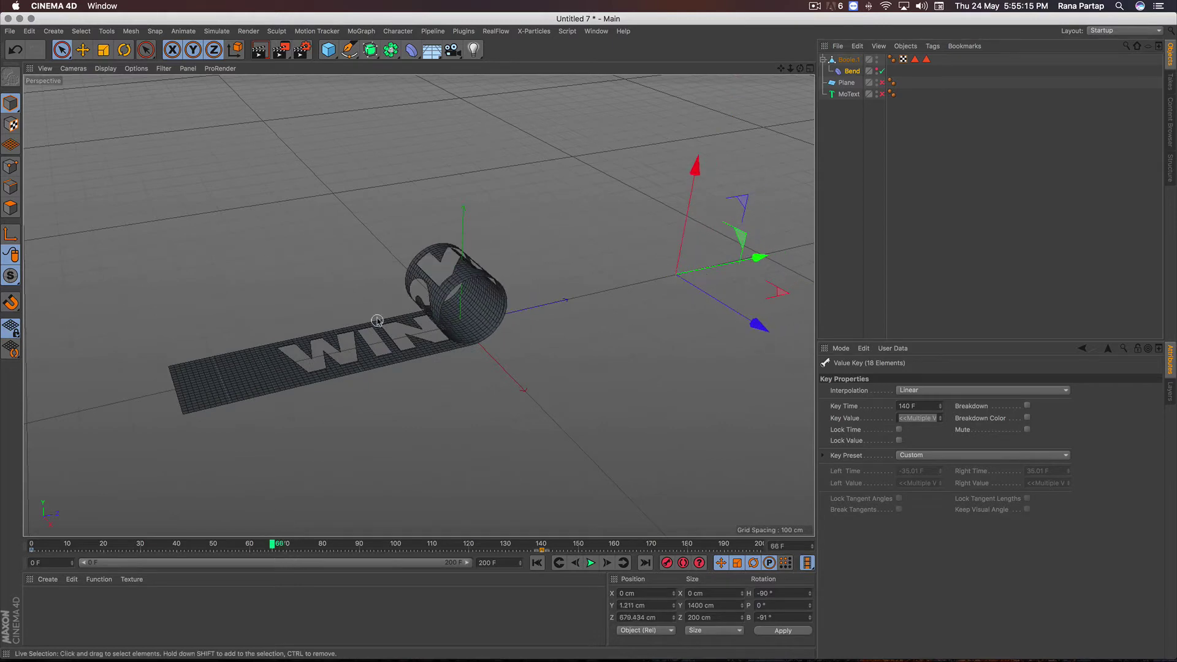
scroll(408, 296, up, 3)
scroll(429, 276, up, 5)
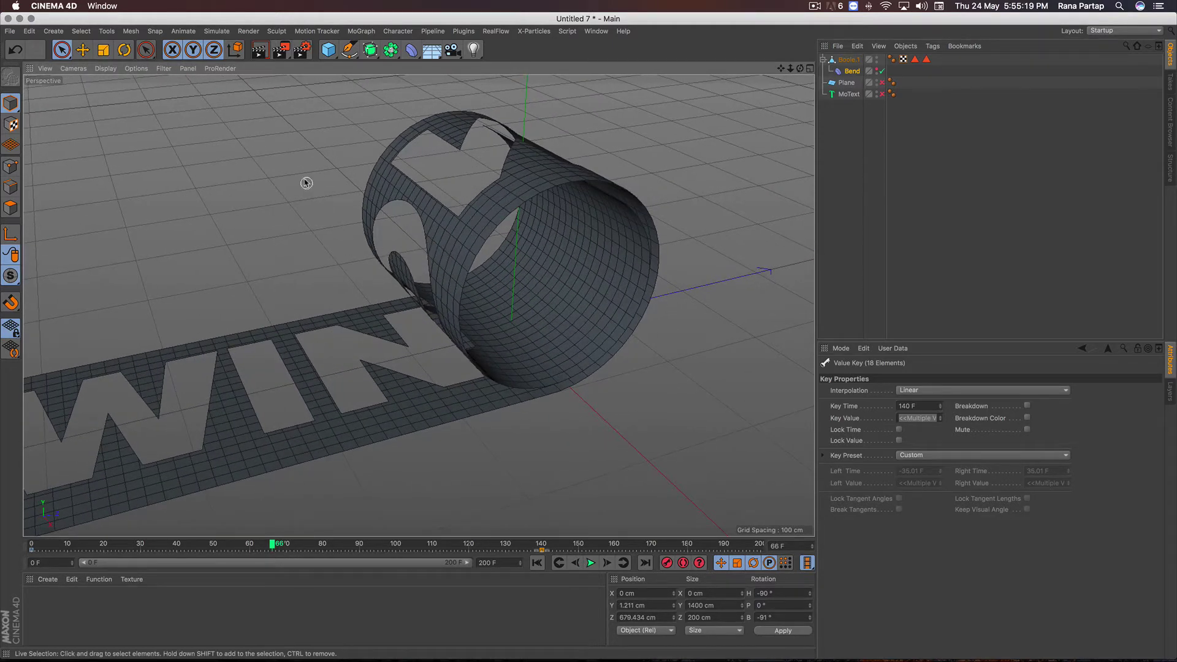
click(215, 32)
mouse_move(64, 37)
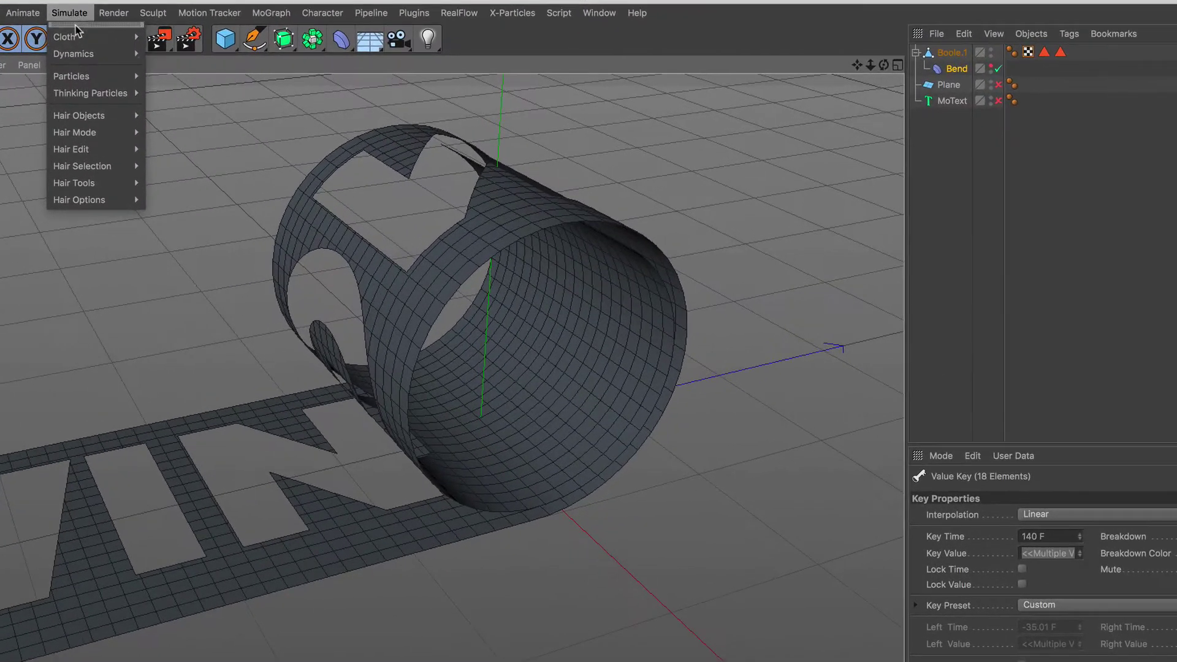
Wrap Boole.1 in a new Cloth Surface with 3 cm thickness
click(191, 43)
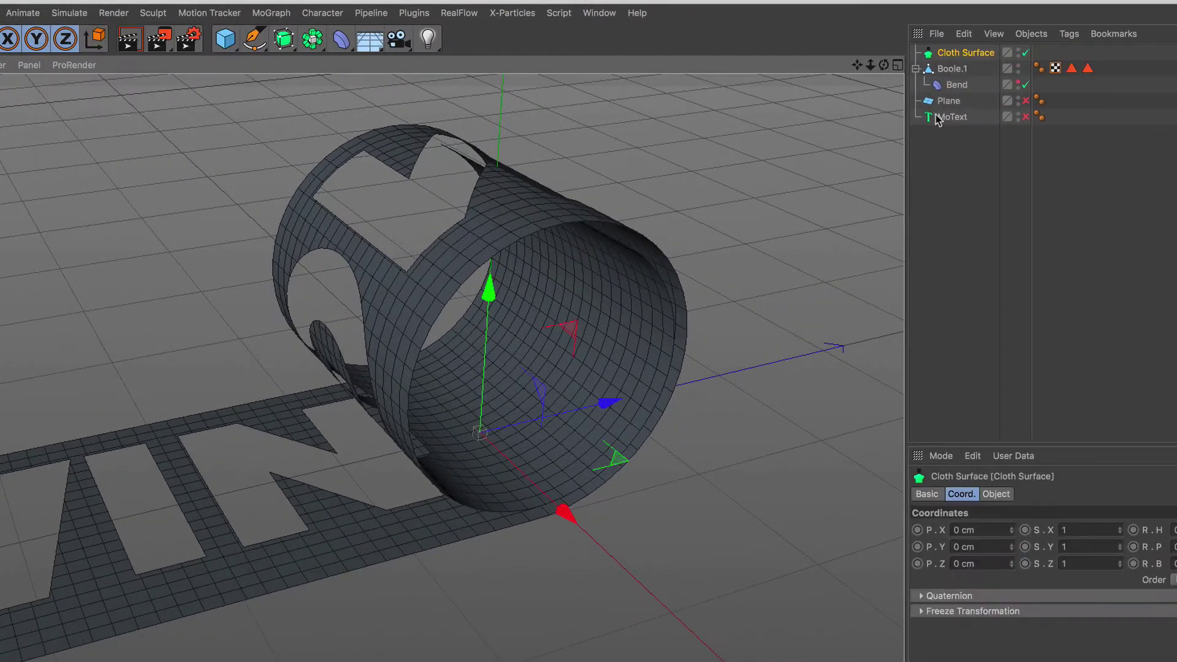
drag(936, 71, 947, 56)
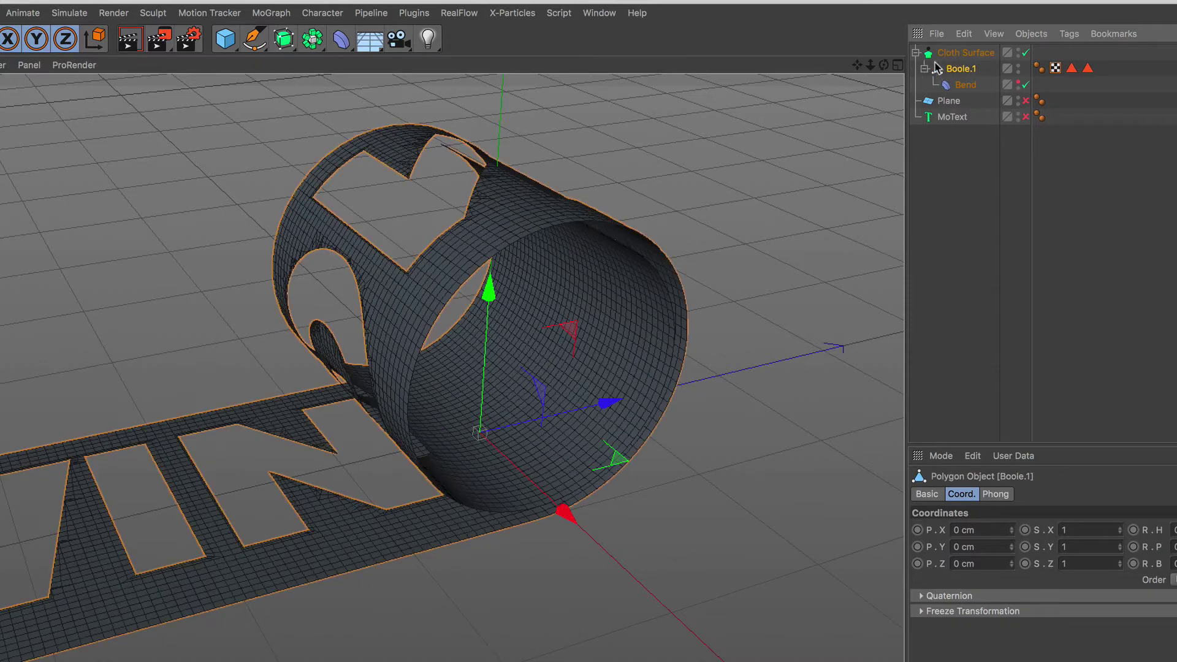
click(996, 493)
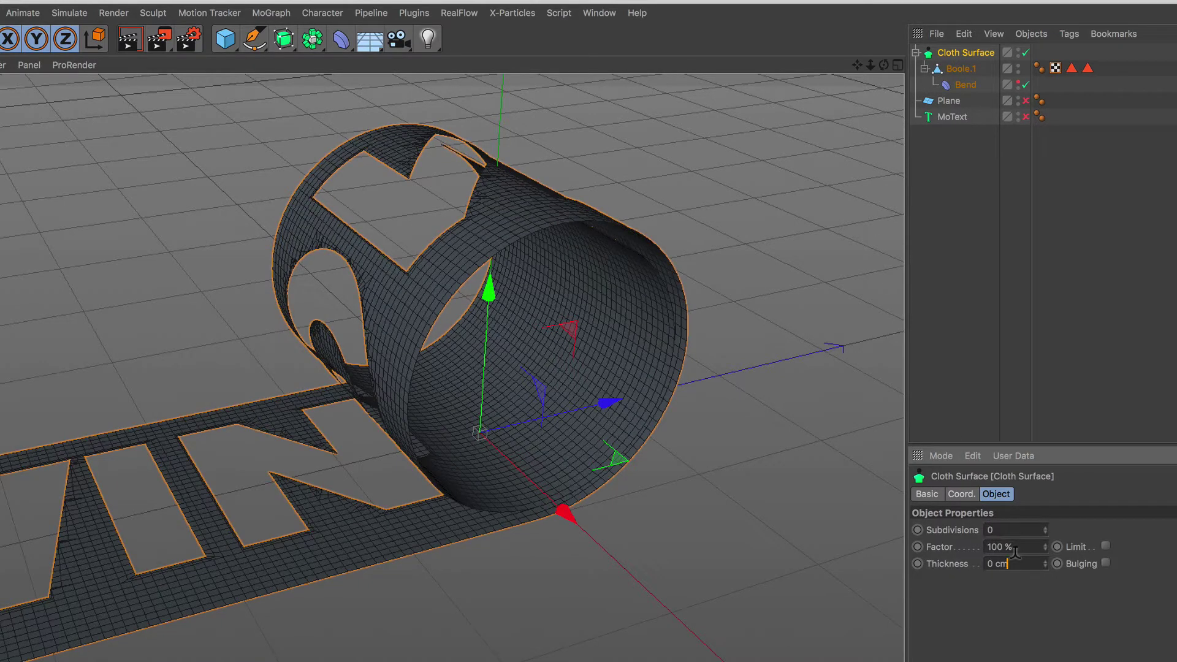
key(Return)
text(3)
key(Return)
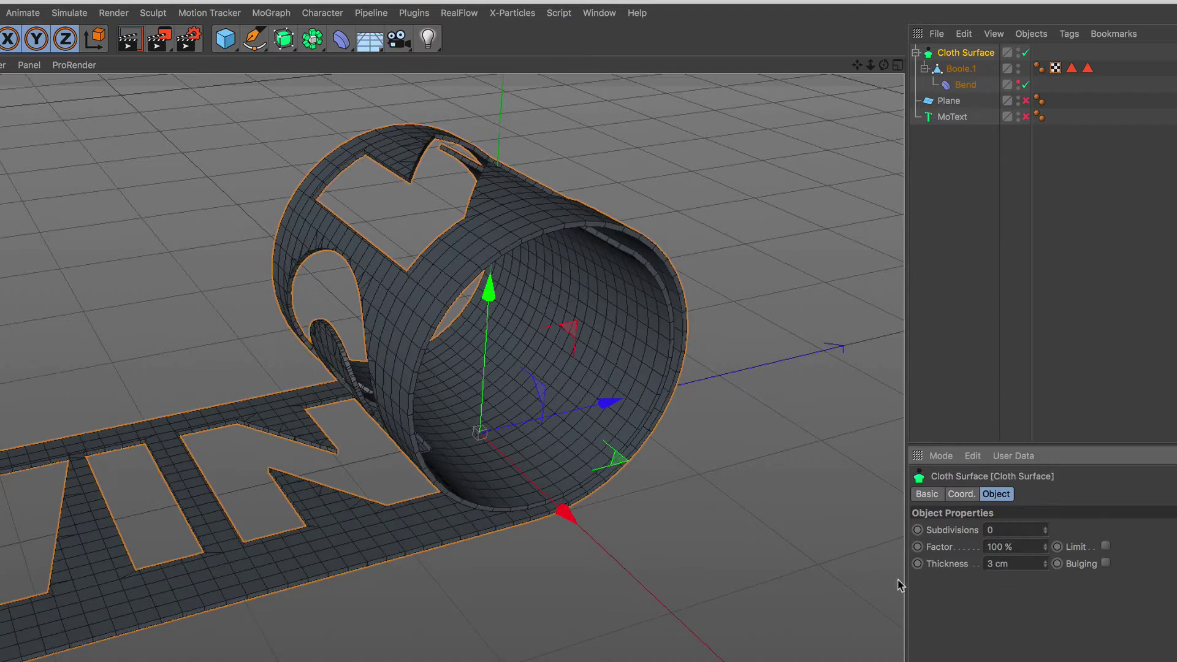
Orbit around the thickened roll and scrub through the animation to preview it
alt+drag(363, 417, 297, 454)
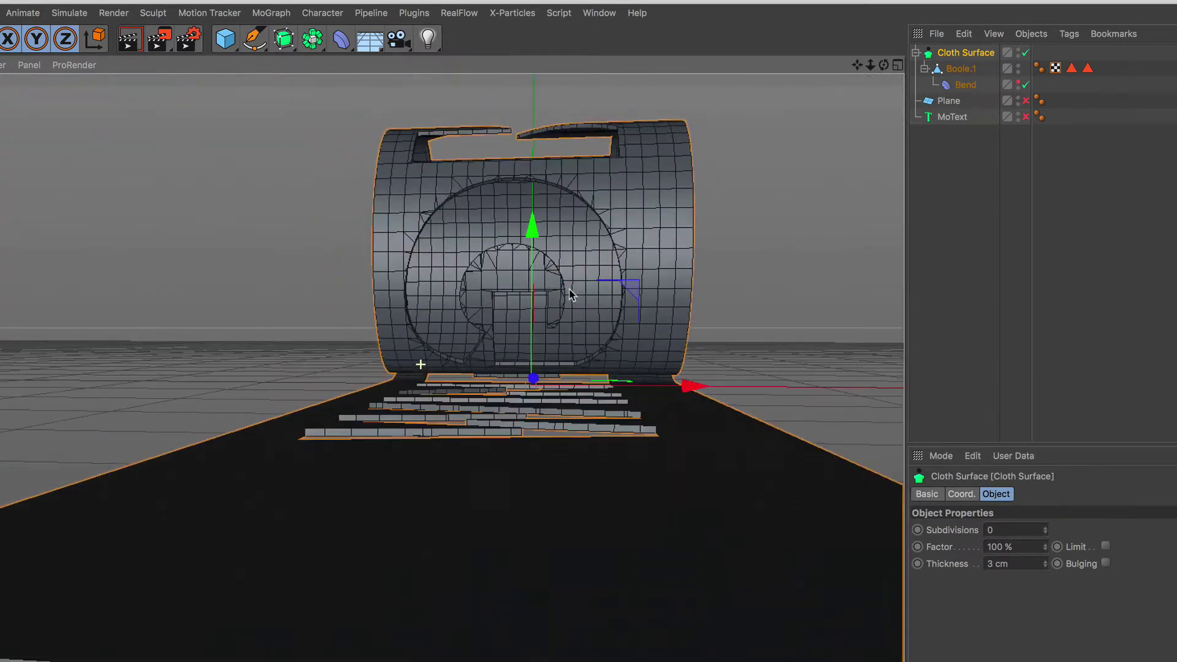
mouse_move(297, 453)
alt+mouse_down()
mouse_move(548, 329)
mouse_move(386, 491)
mouse_move(451, 352)
alt+mouse_up()
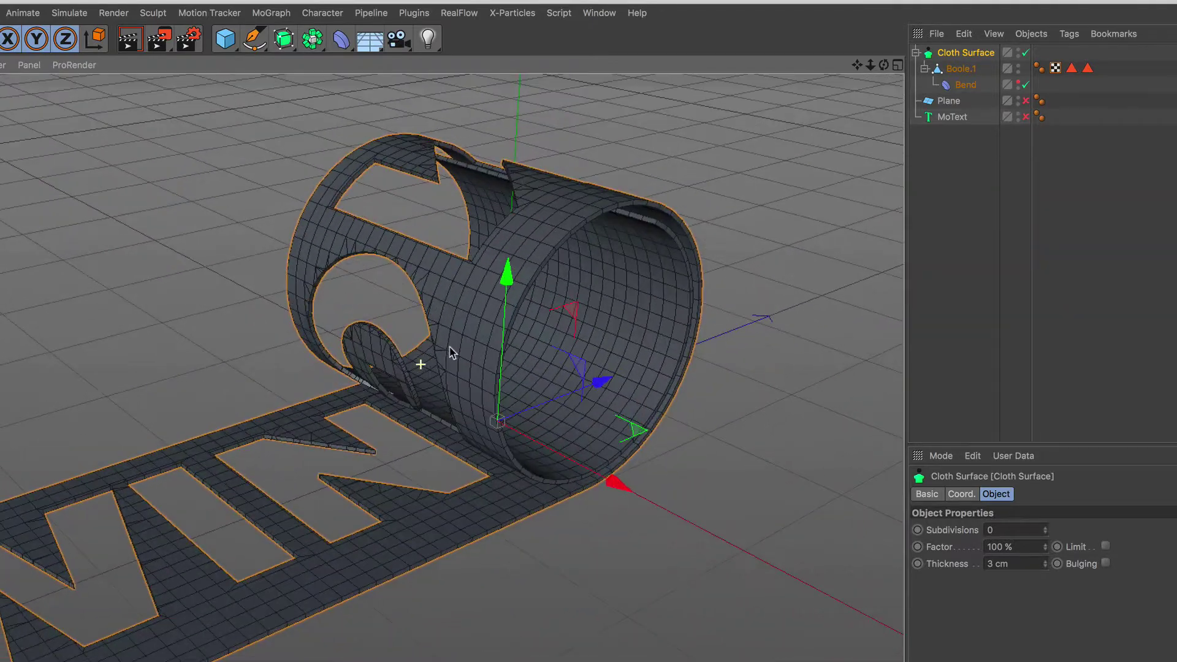
mouse_move(316, 446)
alt+mouse_down()
mouse_move(349, 486)
mouse_move(342, 420)
mouse_move(338, 529)
alt+mouse_up()
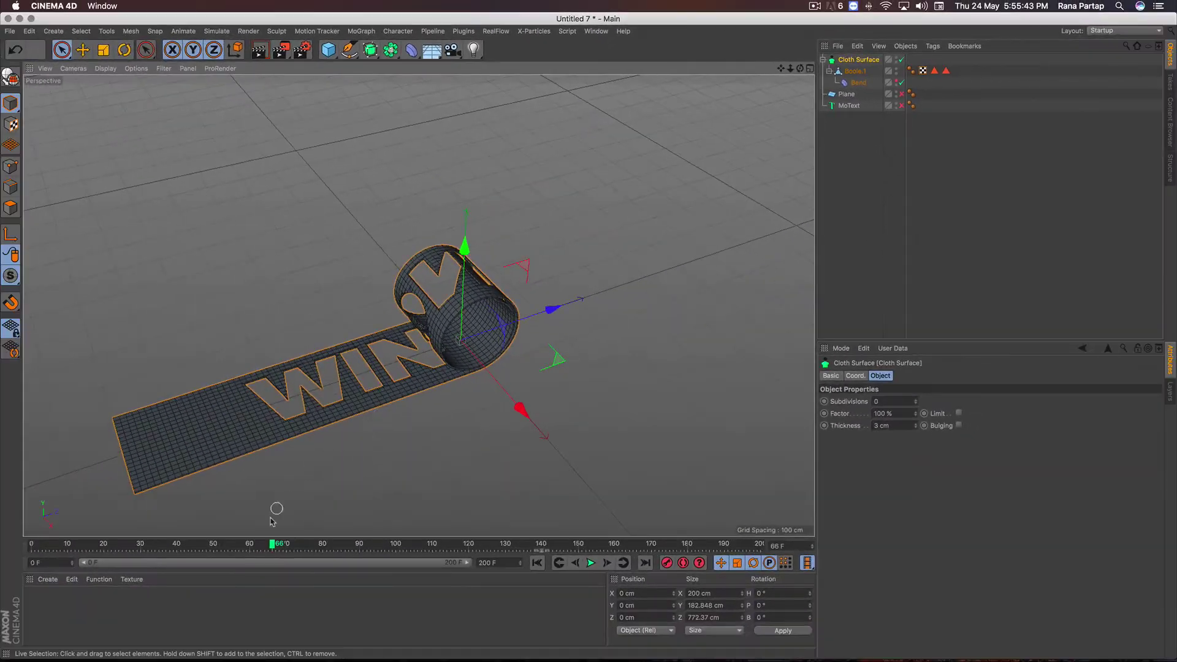
mouse_move(273, 548)
mouse_down()
mouse_move(55, 547)
mouse_move(519, 548)
mouse_move(35, 534)
mouse_move(516, 545)
mouse_up()
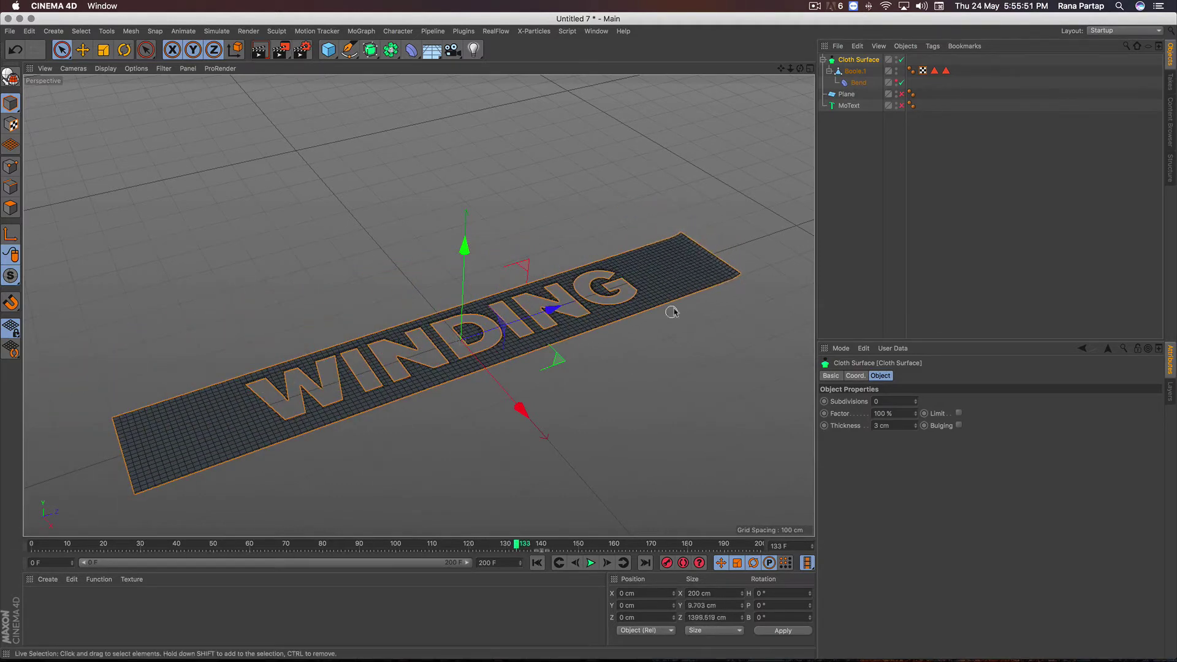
Re-enable the WINDING MoText, then collapse and disable the Cloth Surface
click(848, 95)
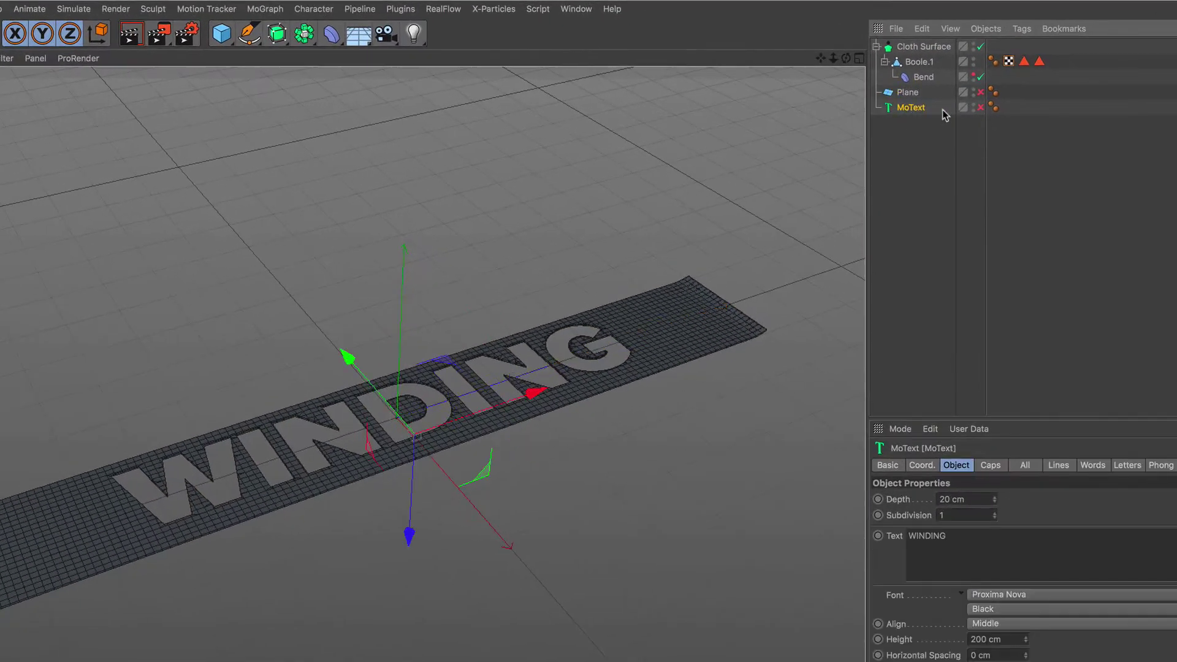
click(981, 108)
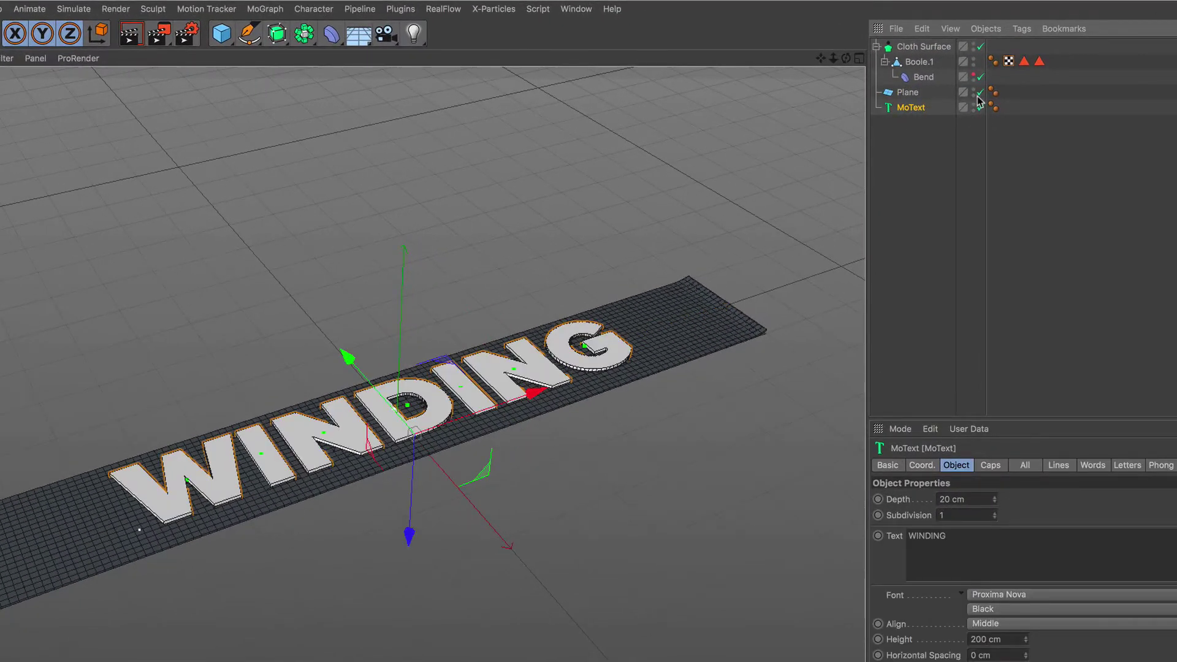
click(917, 95)
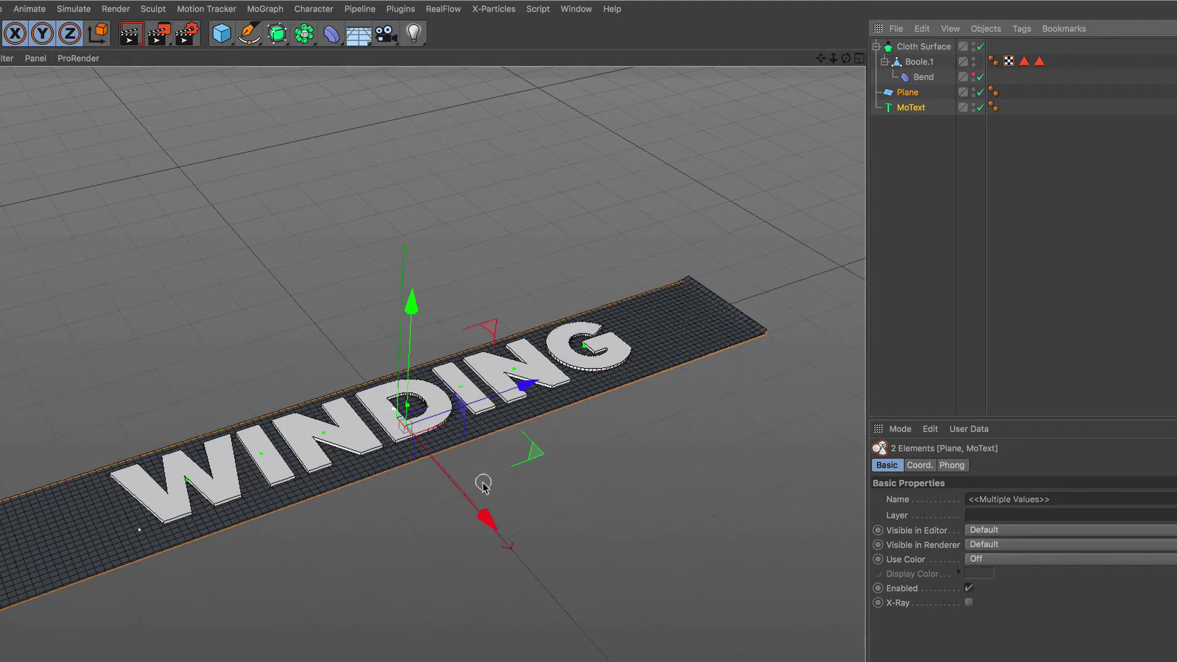
click(920, 77)
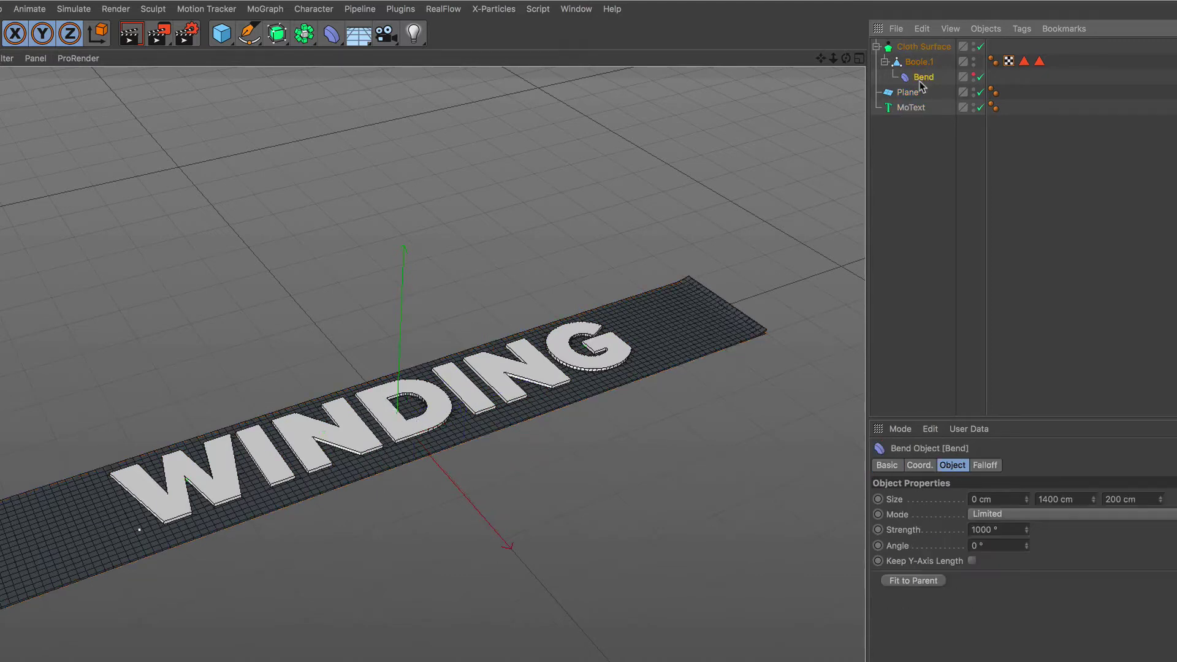
click(910, 92)
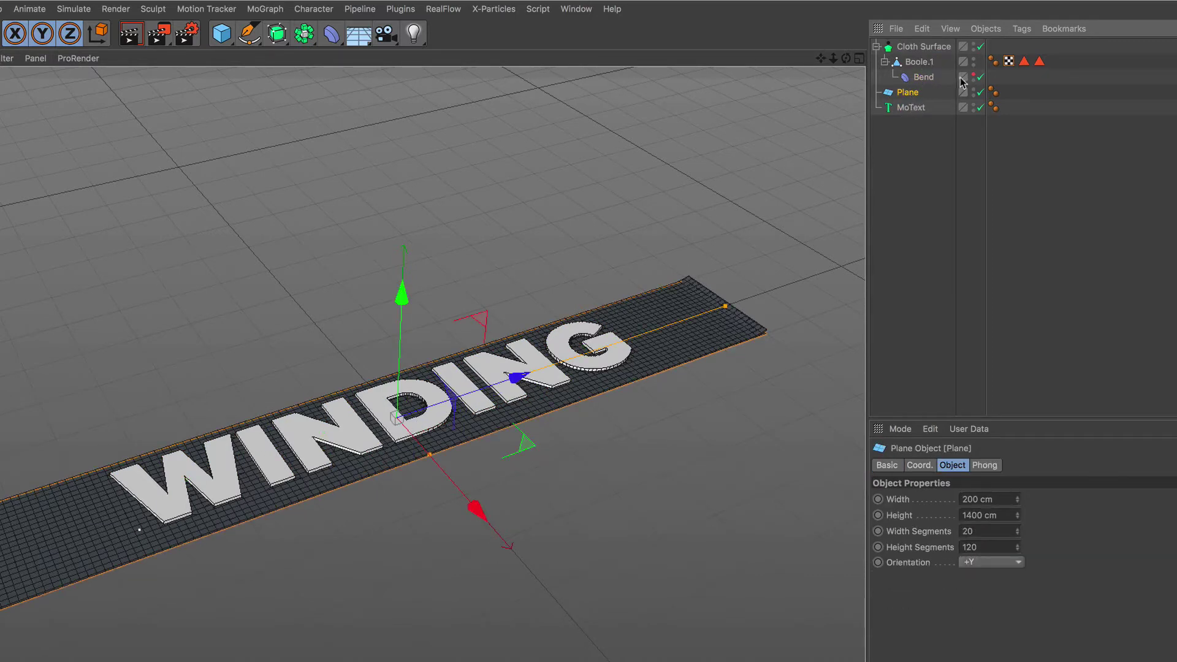
click(877, 46)
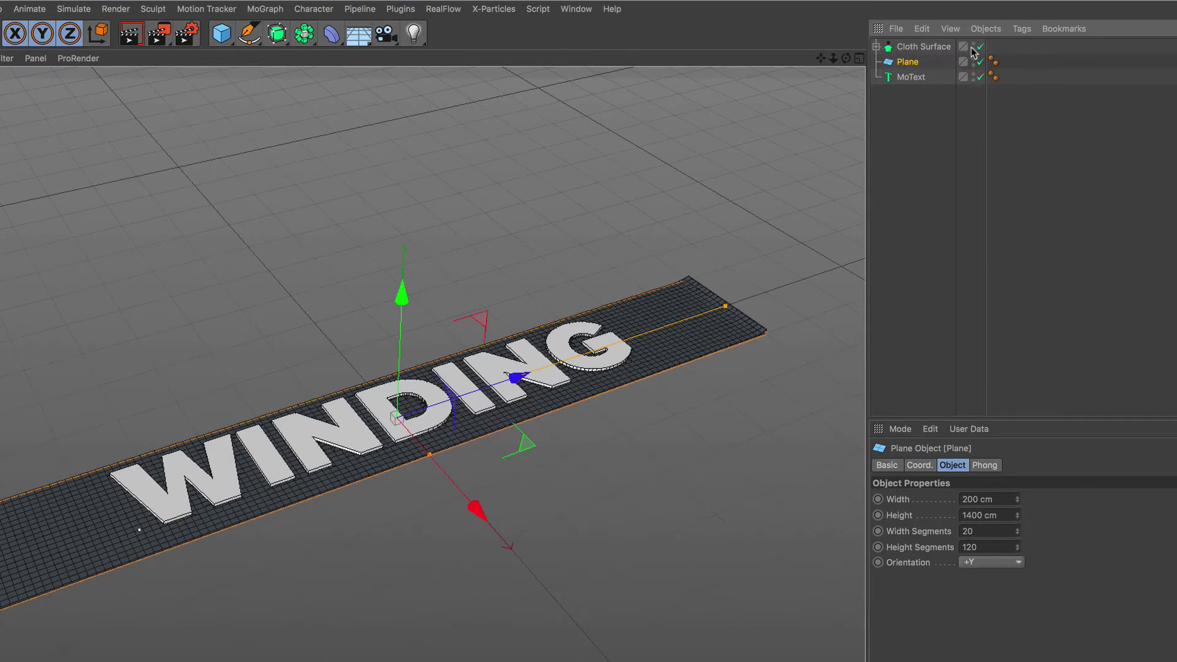
click(978, 47)
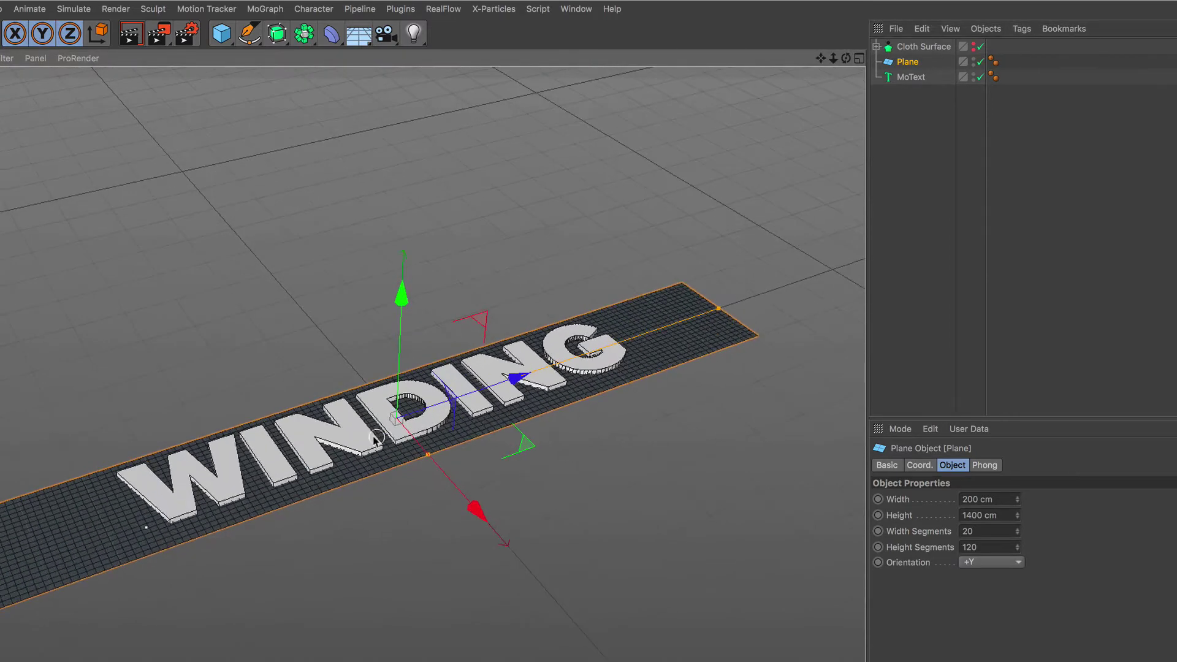
Raise MoText along Y to about 43.6 cm so the letters sit above the plane
scroll(404, 423, up, 5)
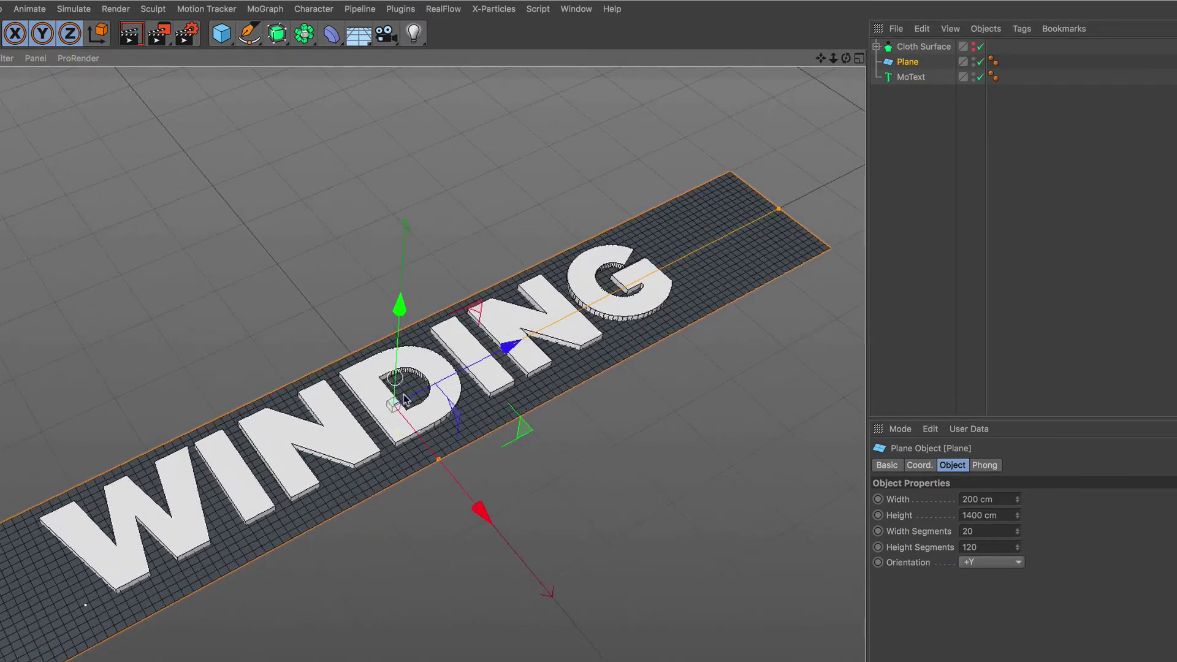
scroll(403, 397, up, 2)
scroll(396, 399, up, 2)
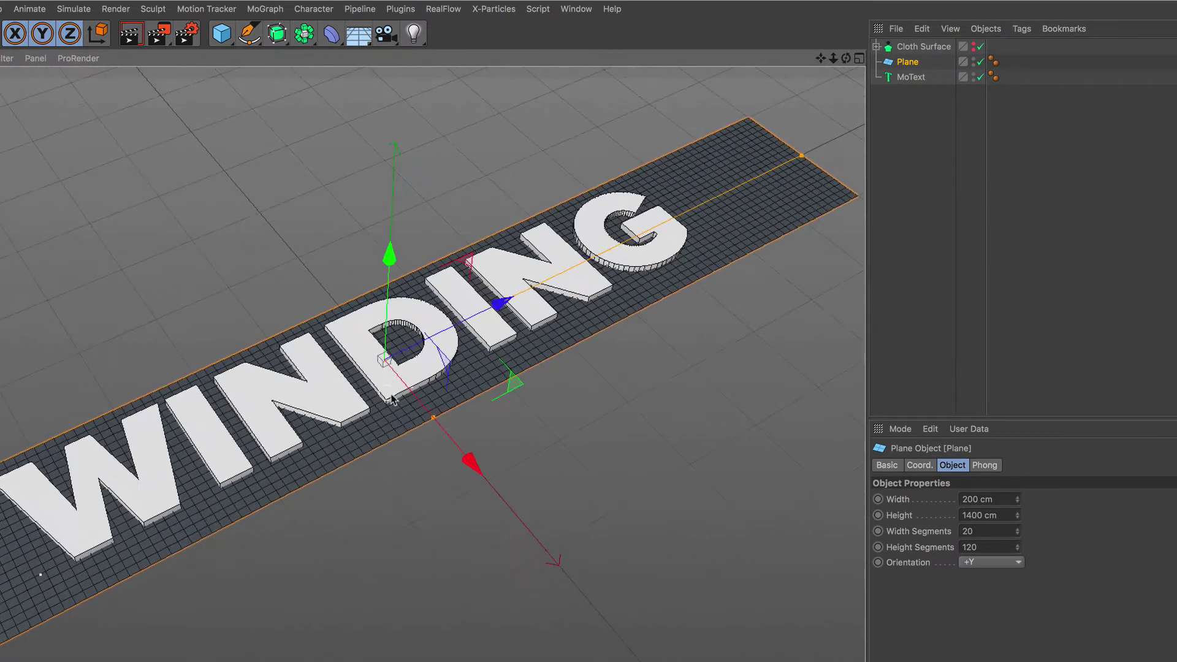
click(907, 77)
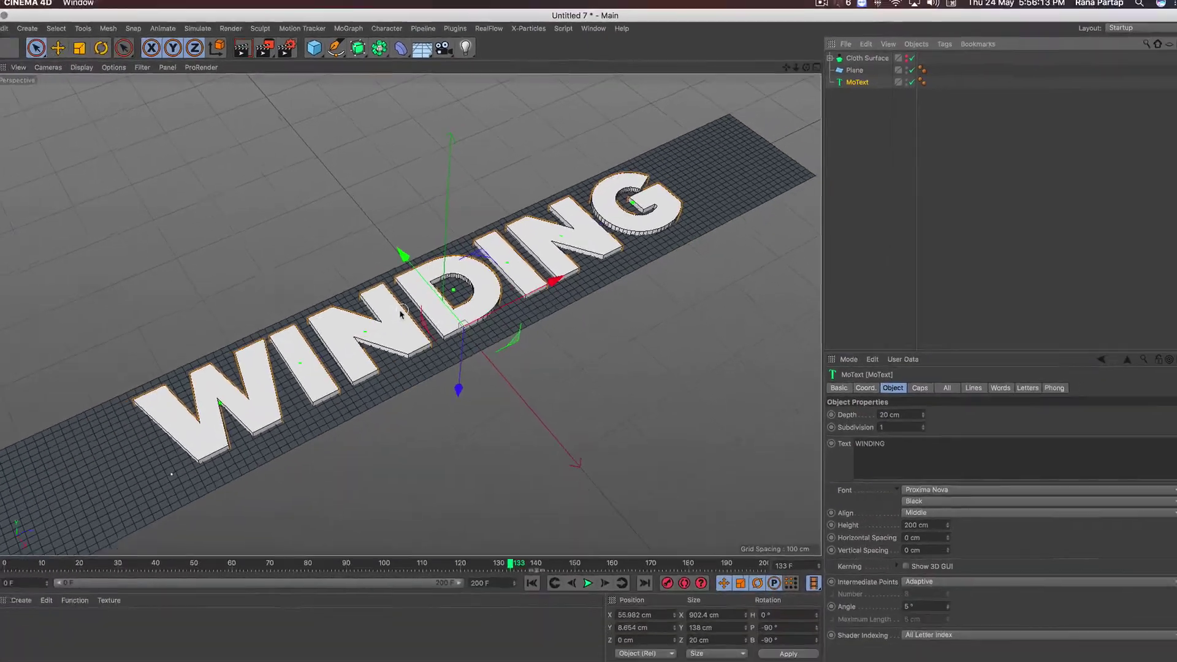
alt+drag(421, 252, 392, 304)
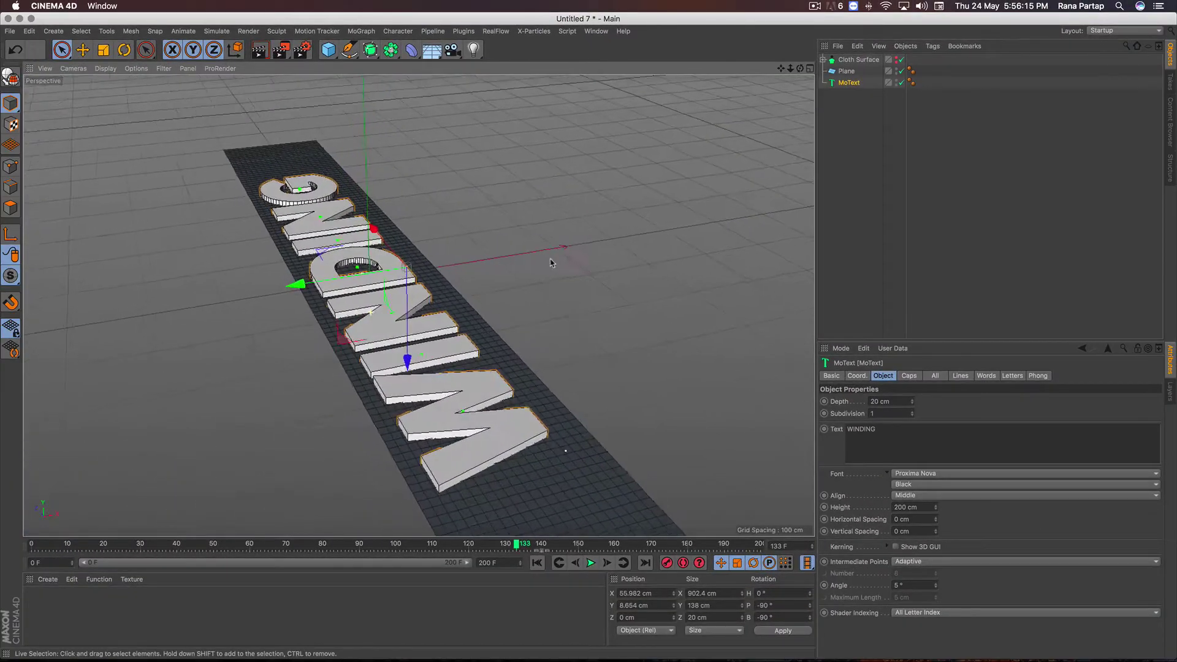
mouse_move(464, 300)
alt+mouse_down()
mouse_move(410, 309)
mouse_move(431, 315)
mouse_move(399, 285)
alt+mouse_up()
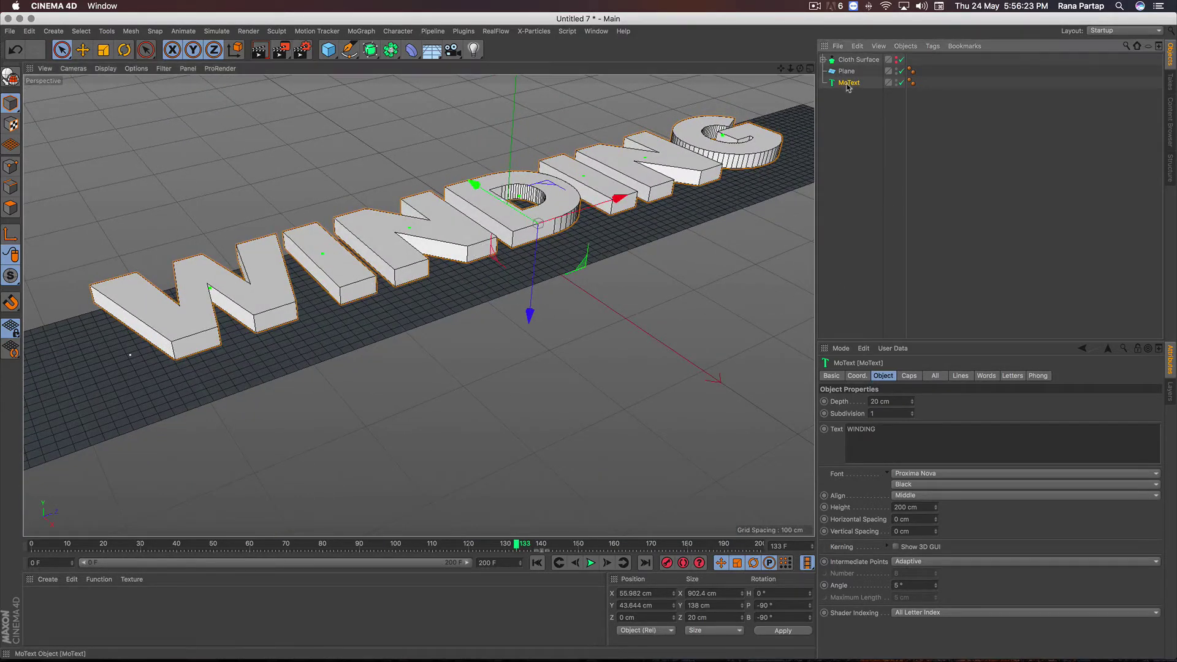
Set MoText intermediate points to Subdivided with a 2 cm maximum length
click(926, 562)
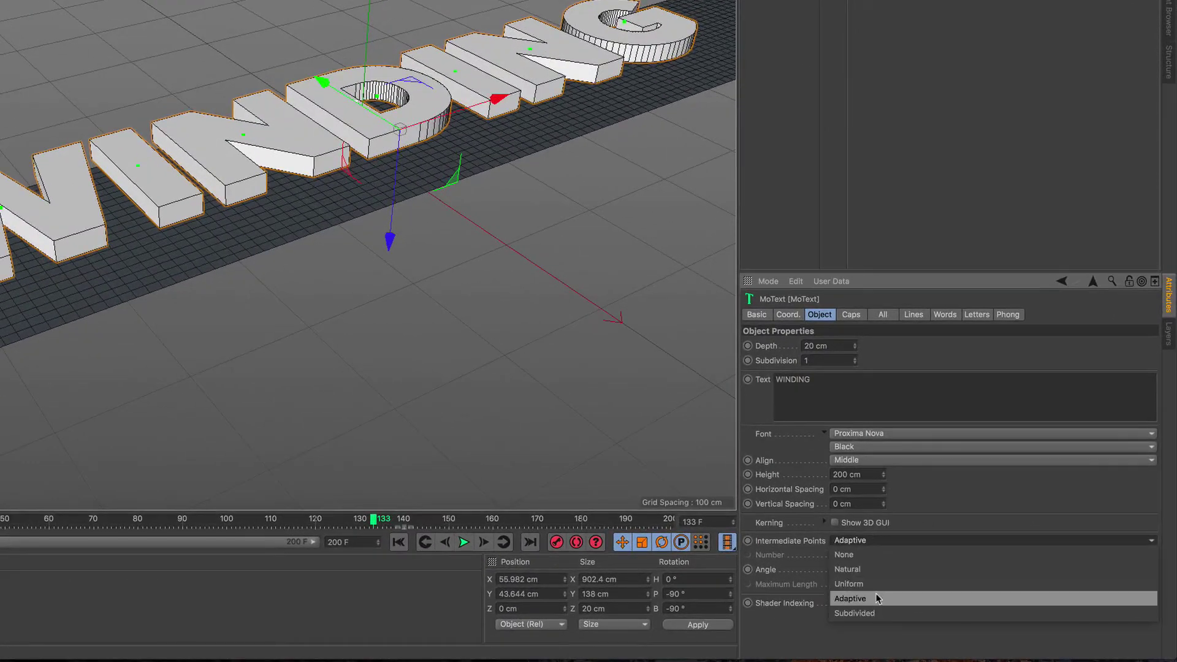
click(886, 613)
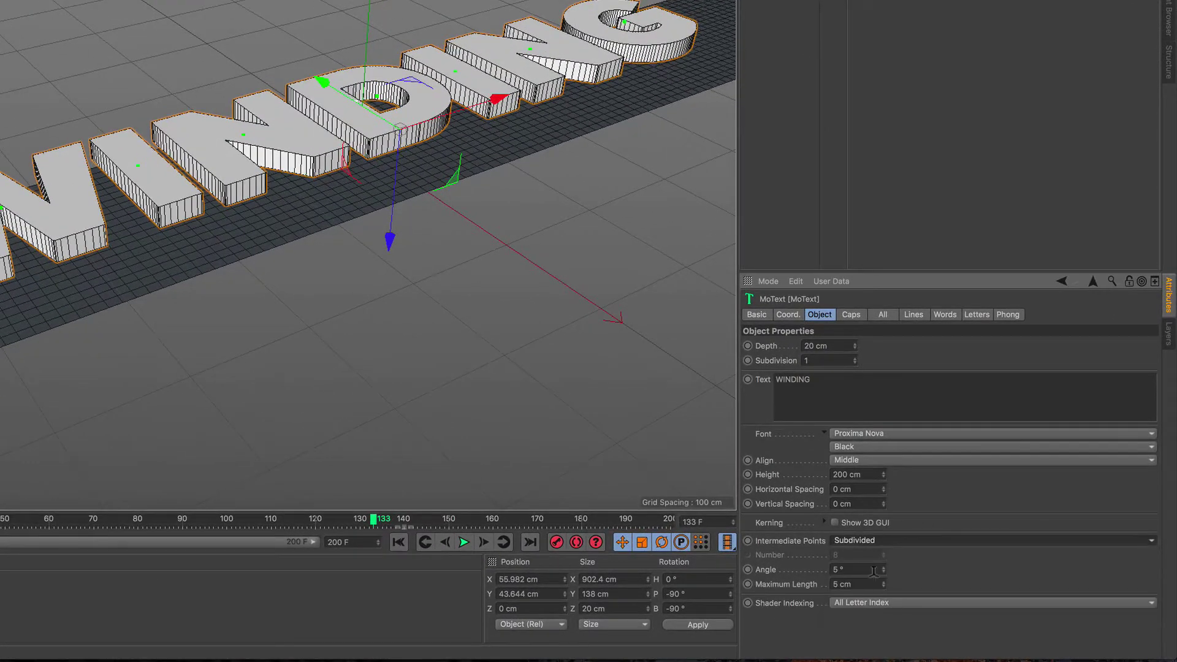
click(860, 583)
text(2)
key(Return)
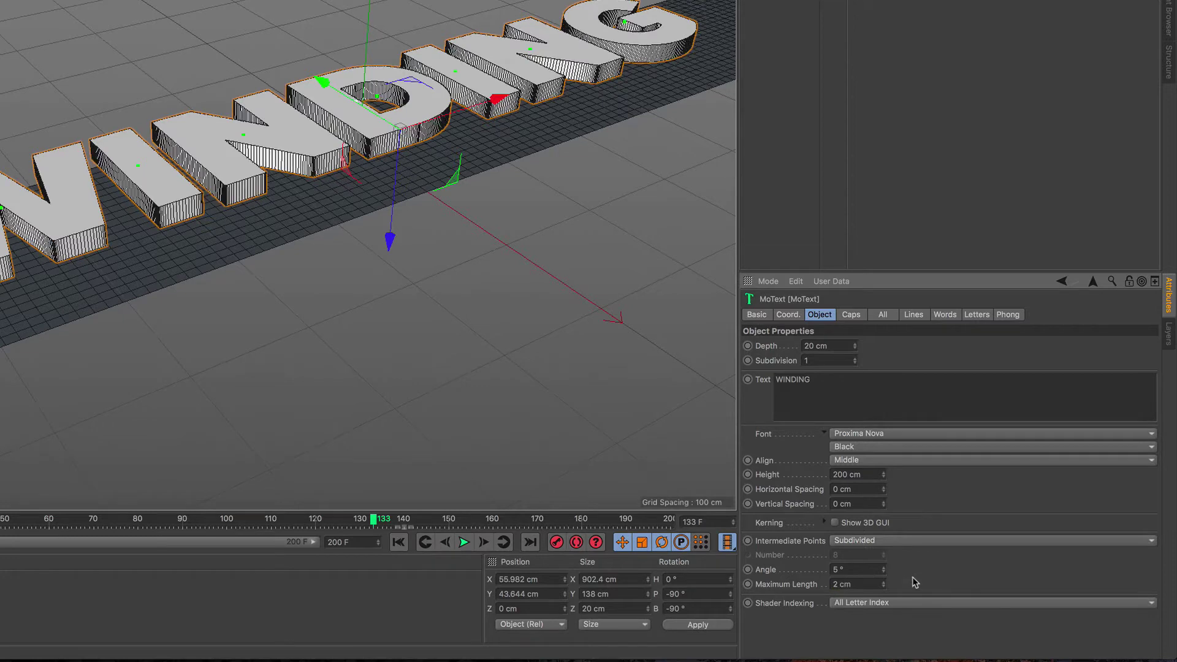
Build the text caps from Quadrangles on a 2 cm regular grid, then inspect the mesh
click(851, 314)
click(898, 539)
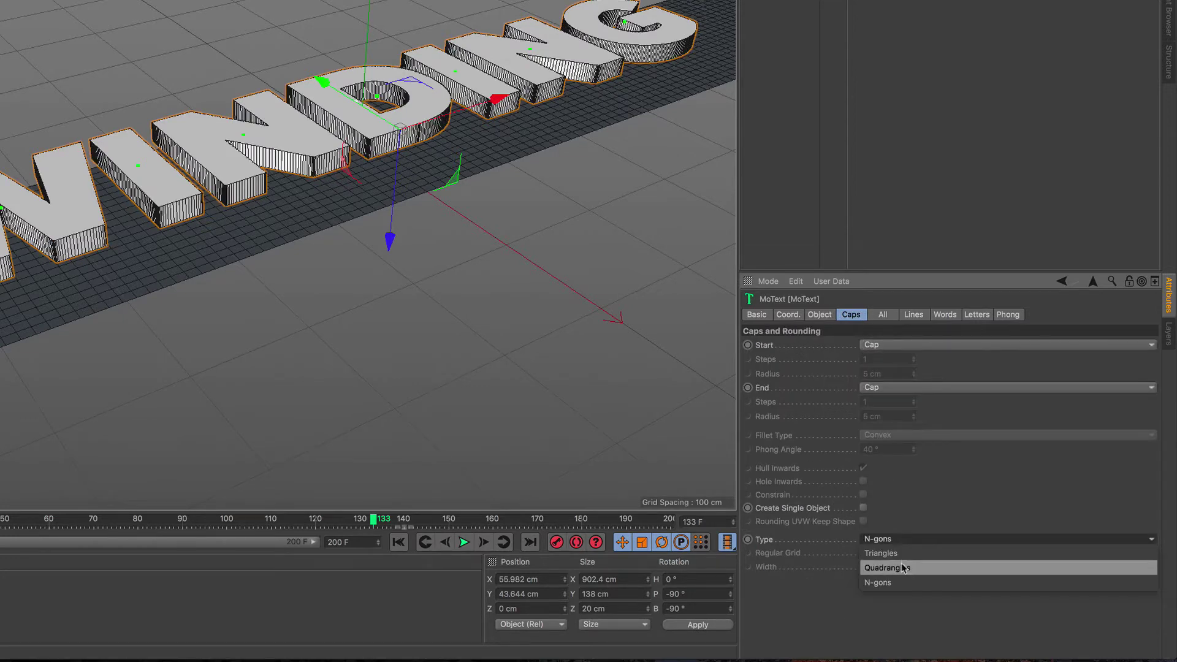
click(882, 565)
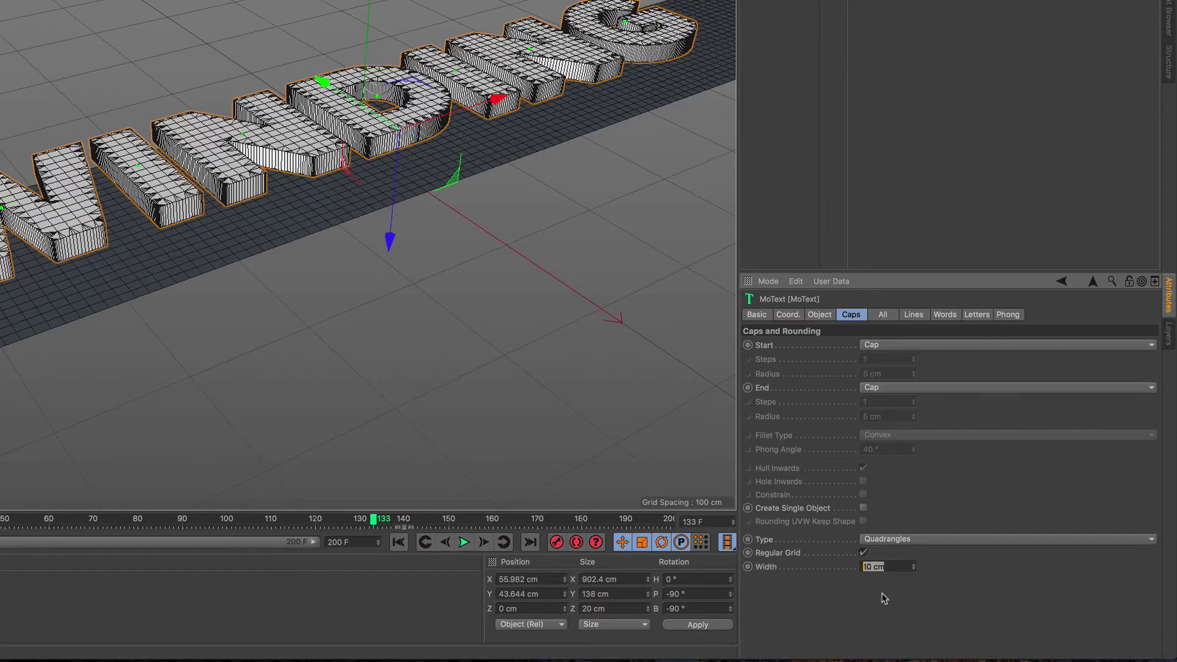
text(2)
key(Return)
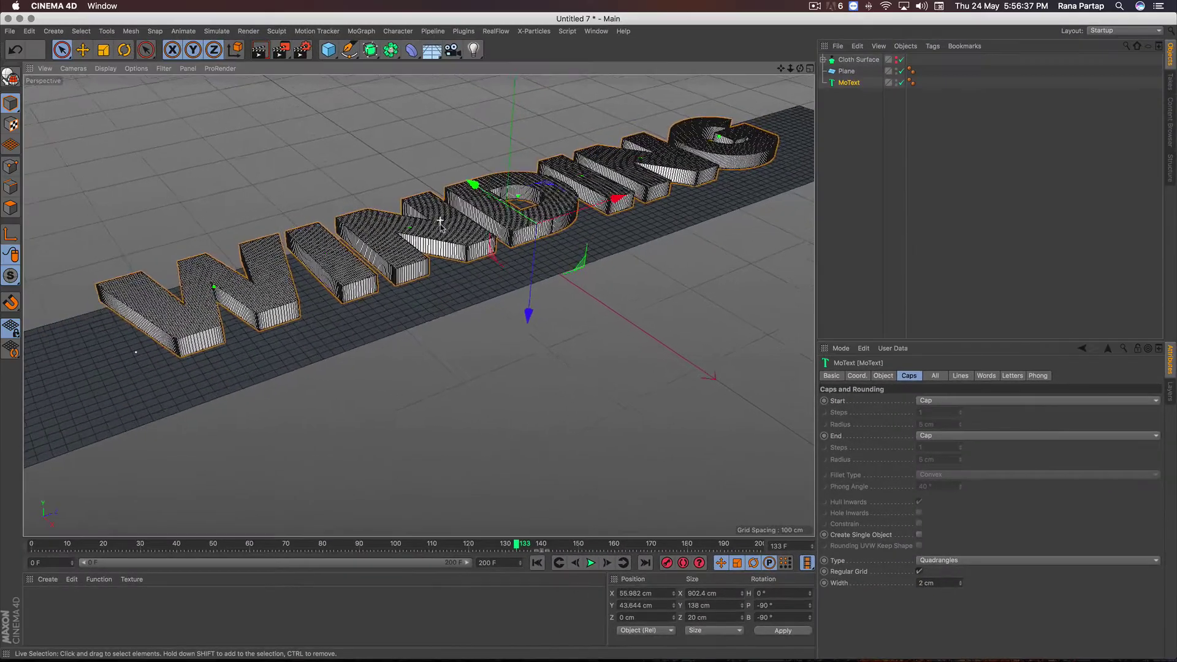
mouse_move(441, 220)
alt+mouse_down()
mouse_move(448, 298)
mouse_move(568, 224)
mouse_move(433, 161)
alt+mouse_up()
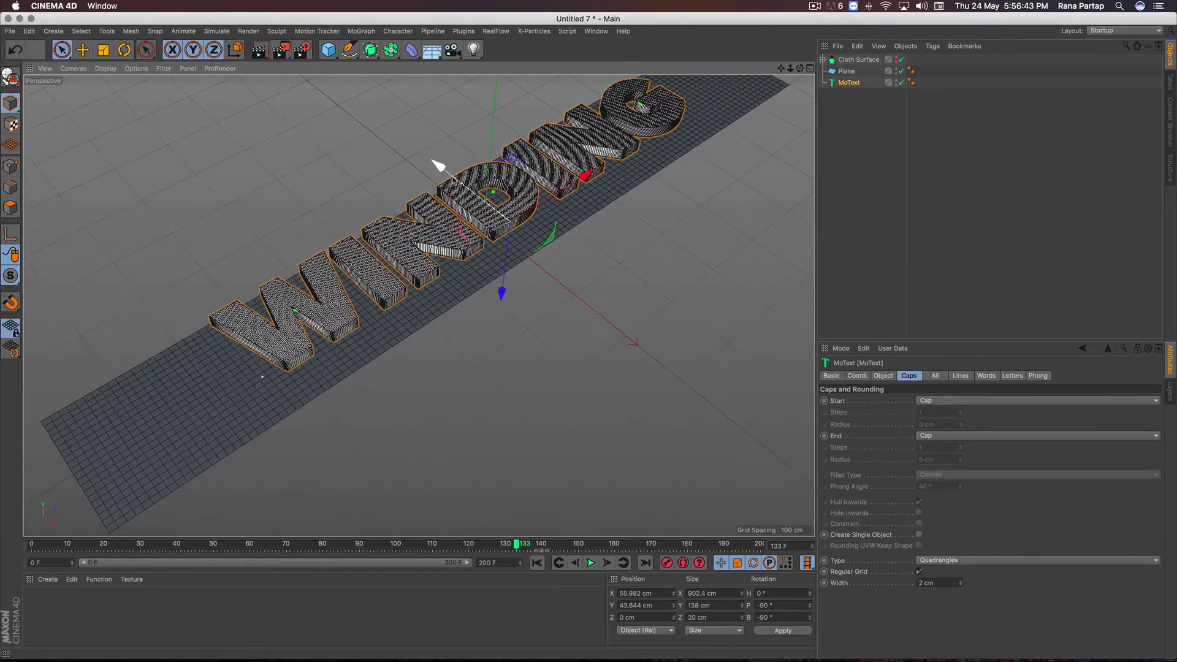
mouse_move(436, 164)
alt+mouse_down()
mouse_move(484, 222)
mouse_move(475, 193)
mouse_move(674, 132)
alt+mouse_up()
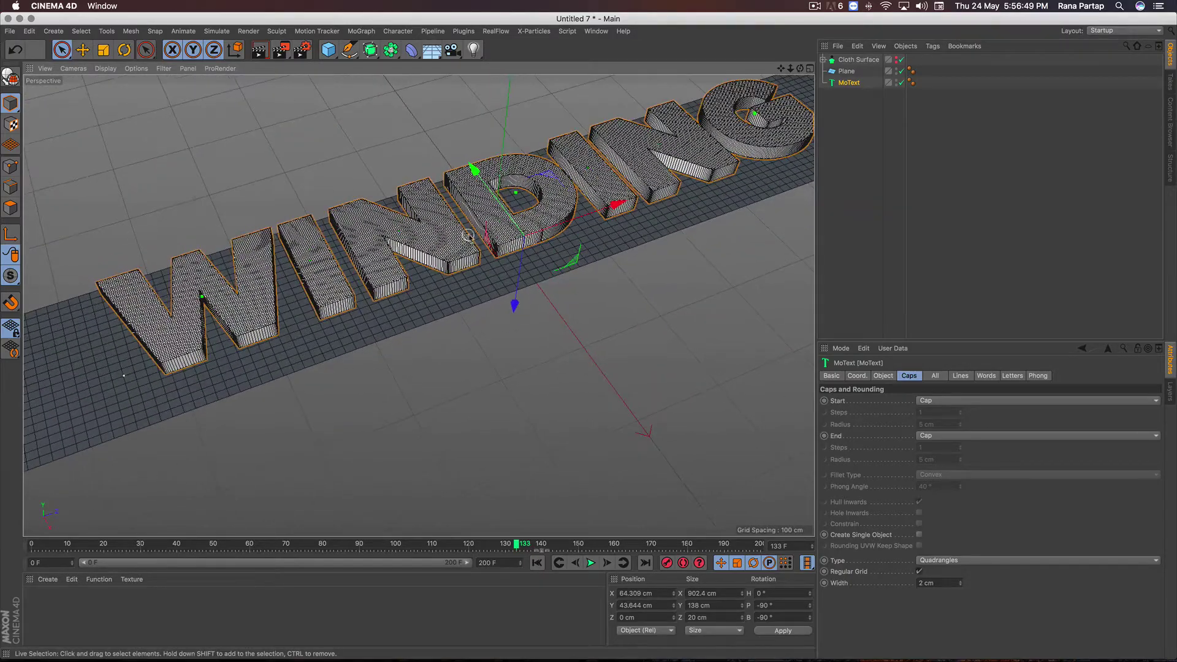
Copy the Bend deformer from Boole.1 onto Plane and collapse the Cloth Surface
click(844, 71)
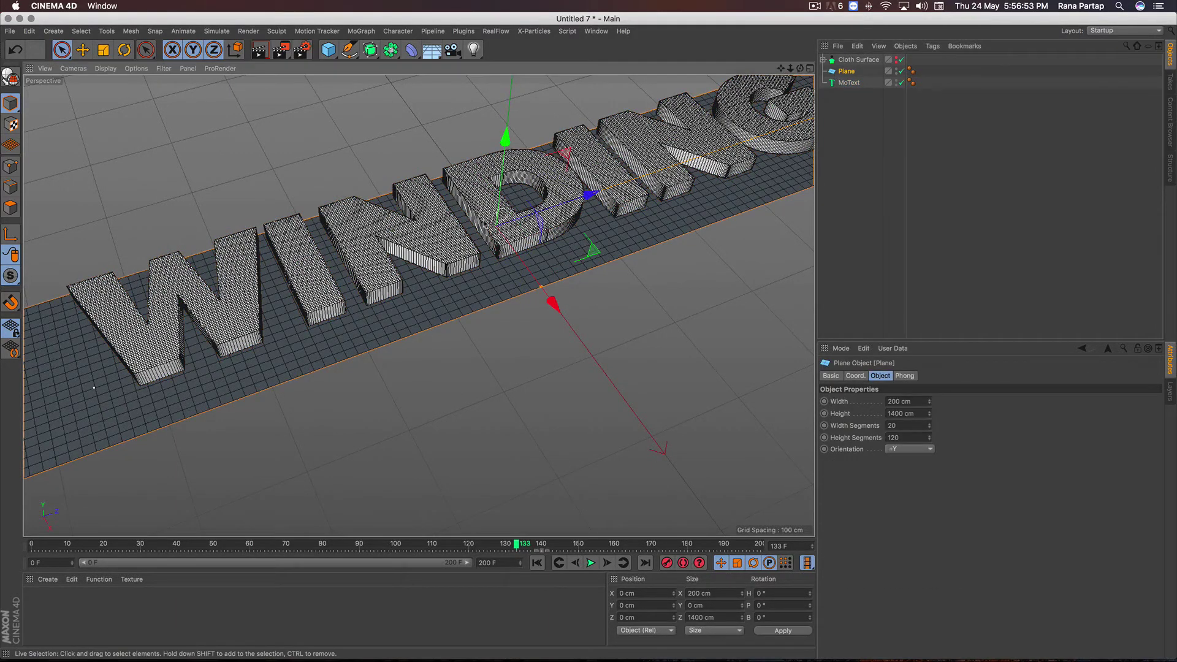
scroll(470, 261, down, 3)
scroll(470, 260, down, 3)
scroll(470, 260, down, 3)
alt+middle_drag(470, 260, 466, 267)
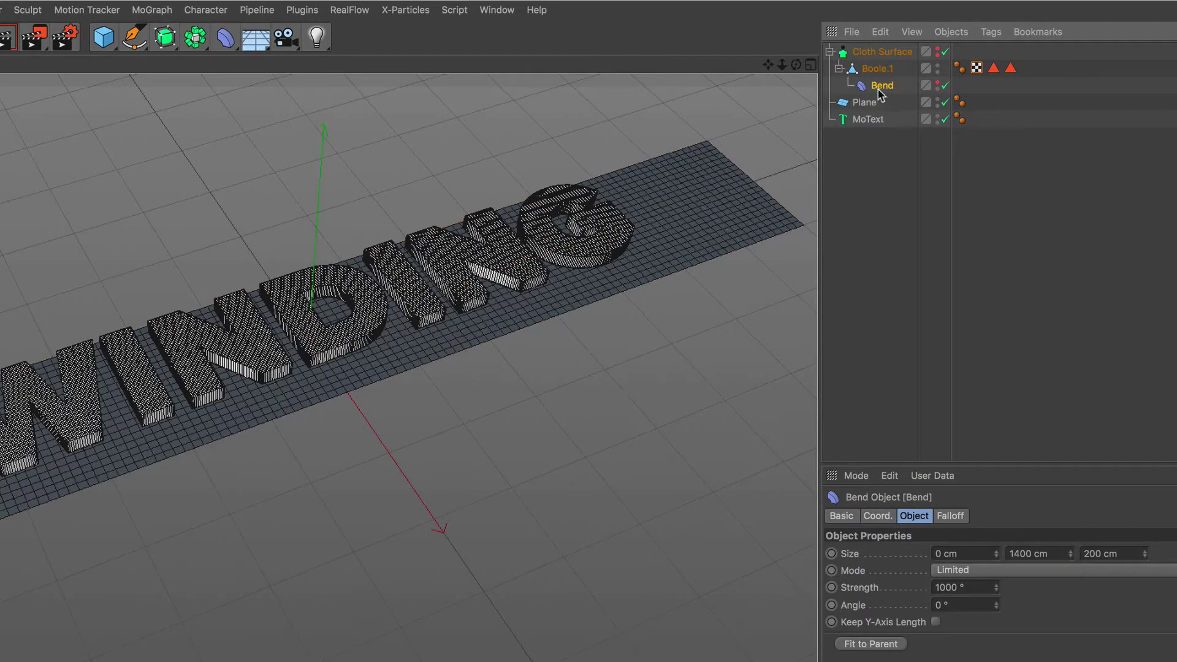
ctrl+drag(873, 104, 863, 104)
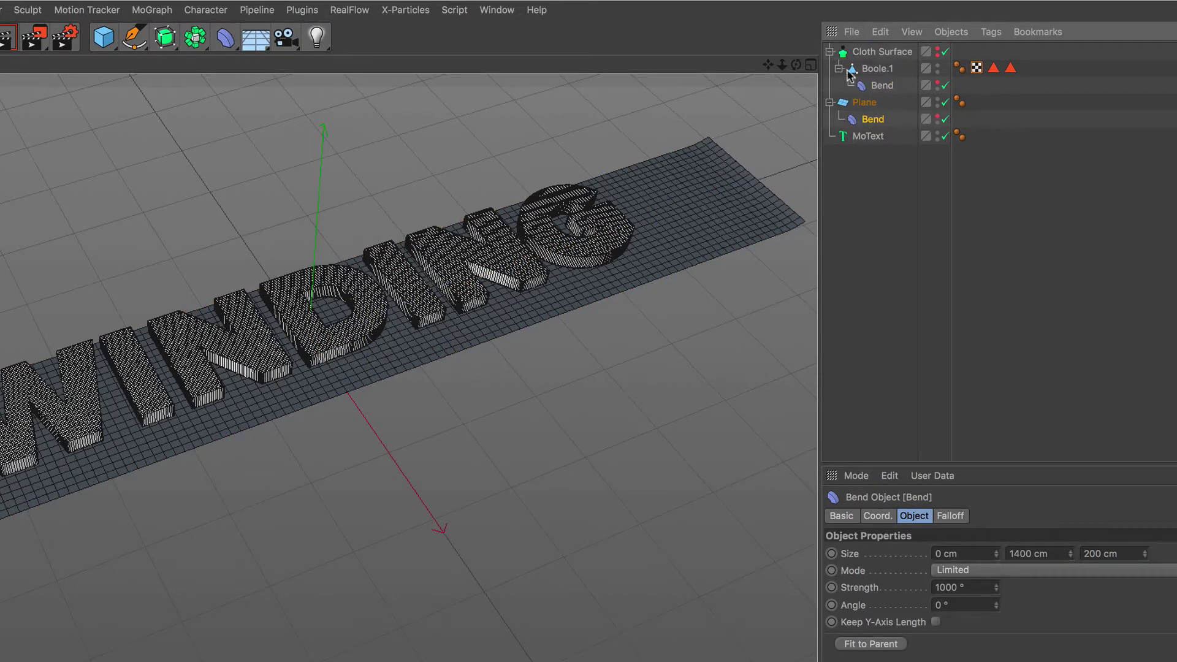
click(830, 53)
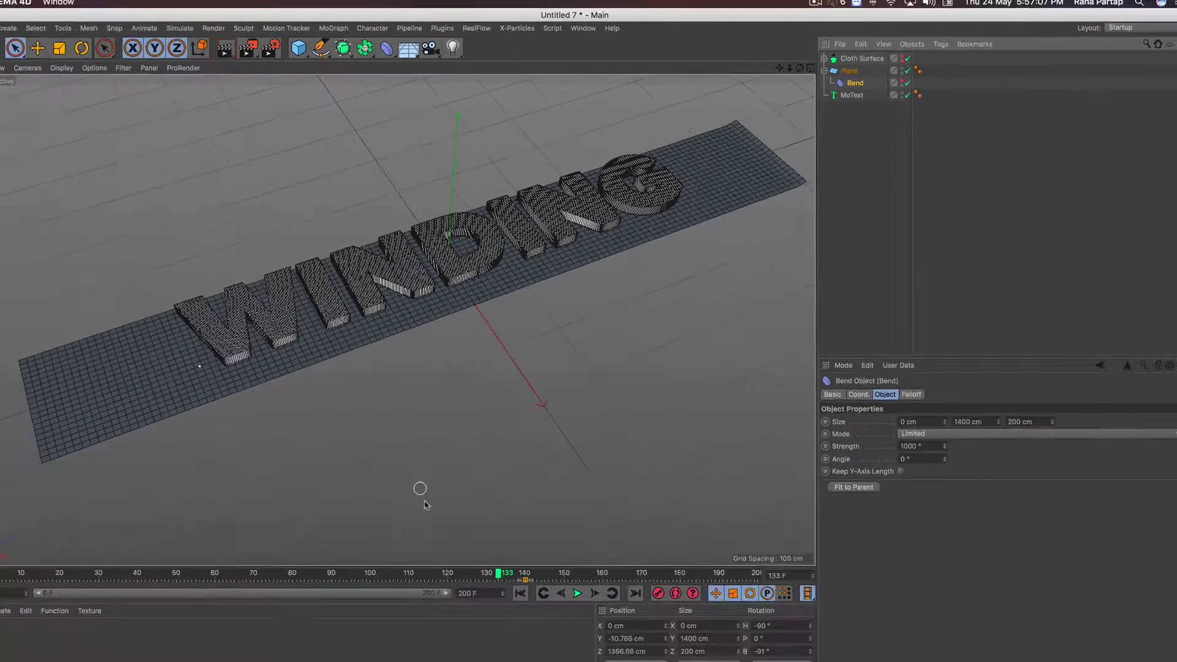
Scrub from frame 41 to 121 to check the plane rolling up
mouse_move(490, 545)
mouse_down()
mouse_move(167, 550)
mouse_move(234, 556)
mouse_up()
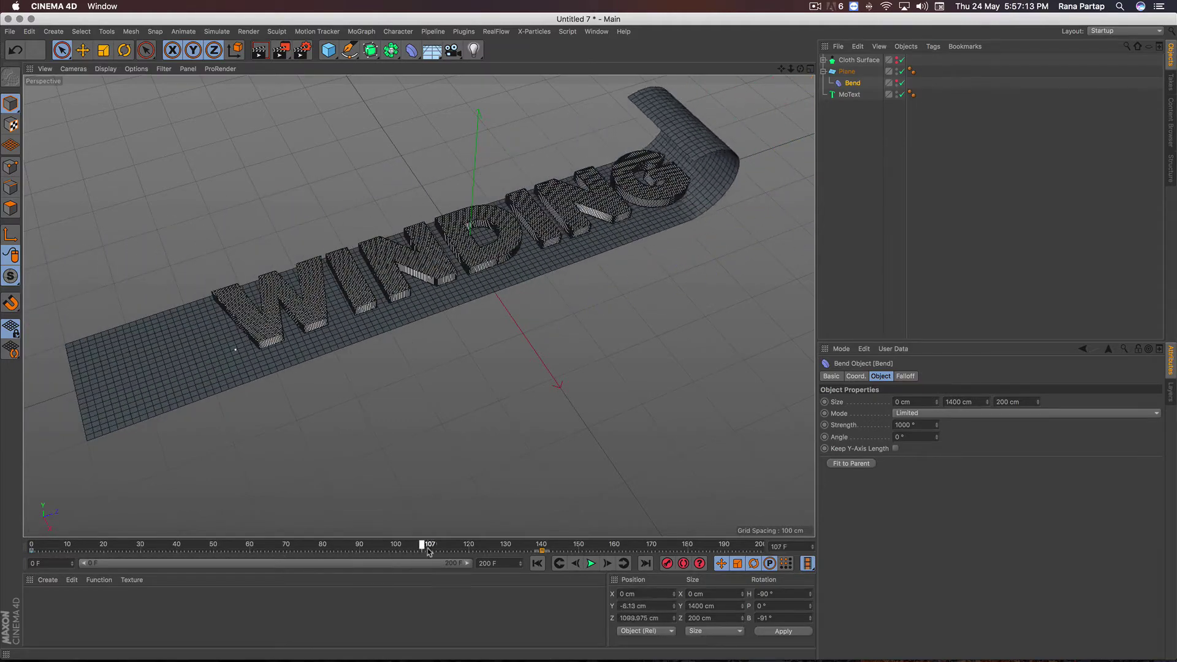
drag(235, 556, 475, 555)
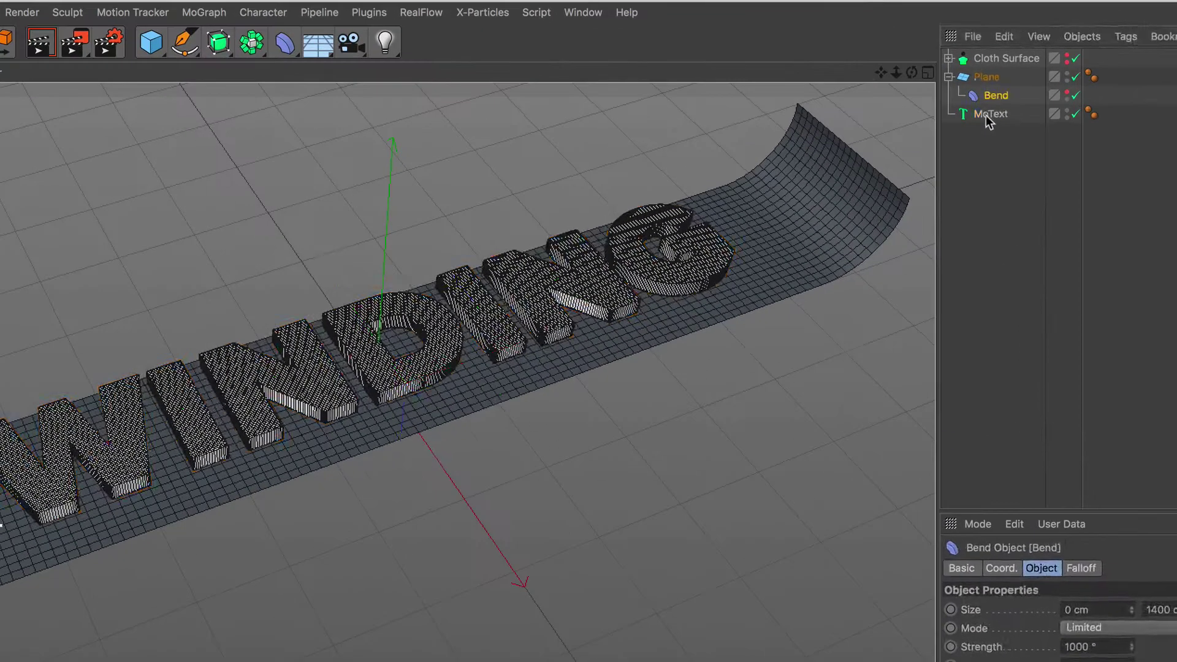
click(846, 95)
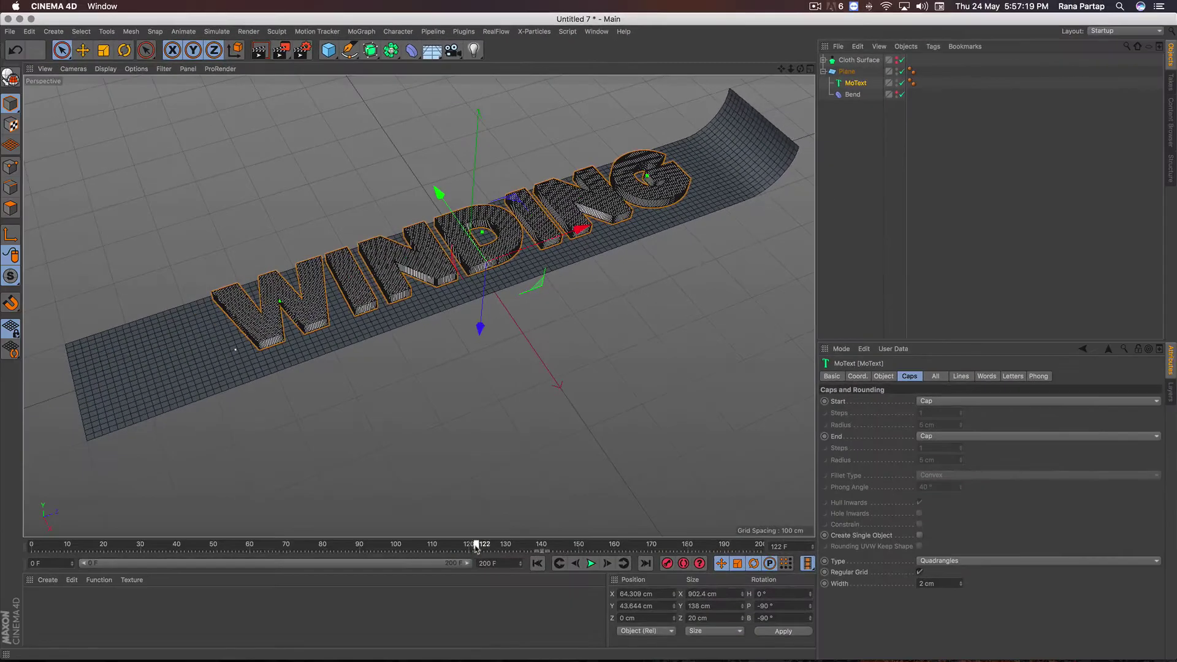
Scrub between frames 105 and 125, orbiting to inspect the rolling strip
mouse_move(481, 544)
mouse_down()
mouse_move(49, 544)
mouse_move(121, 544)
mouse_up()
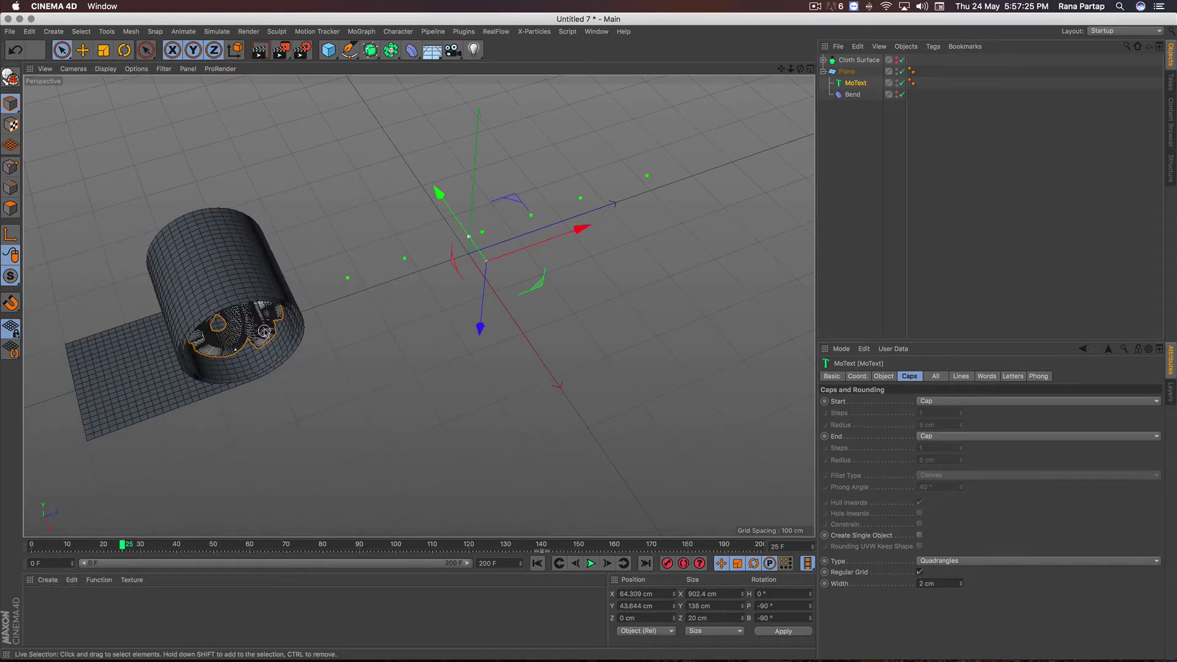
alt+drag(264, 331, 206, 245)
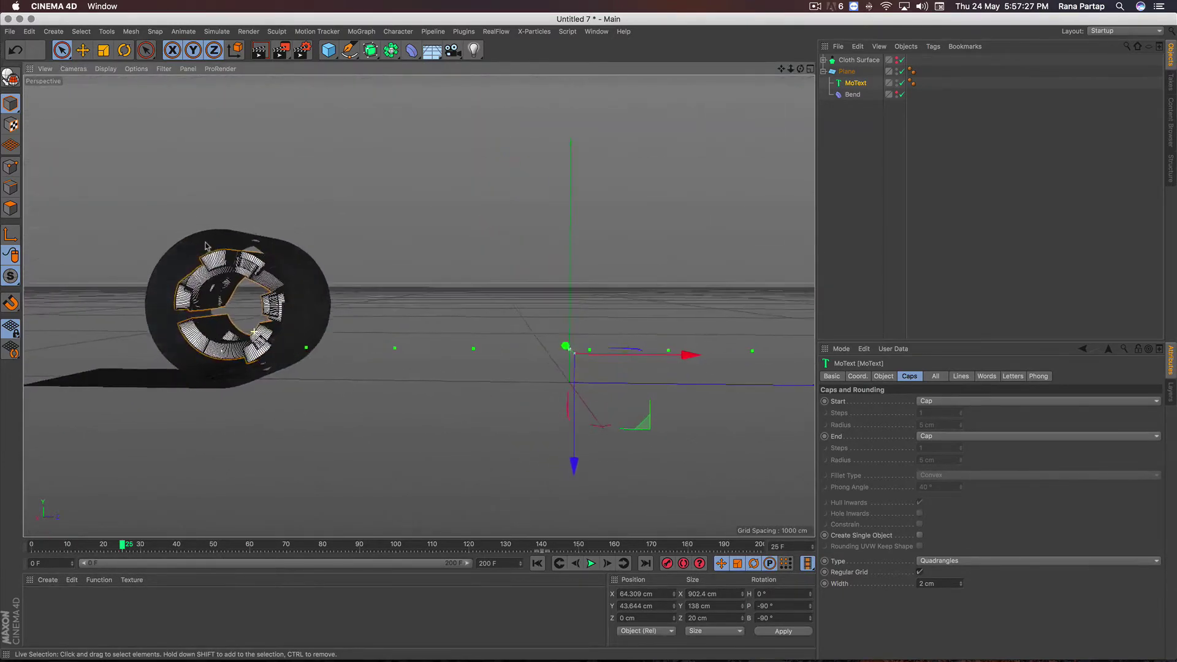
mouse_move(206, 245)
alt+mouse_down()
mouse_move(233, 319)
mouse_move(257, 294)
alt+mouse_up()
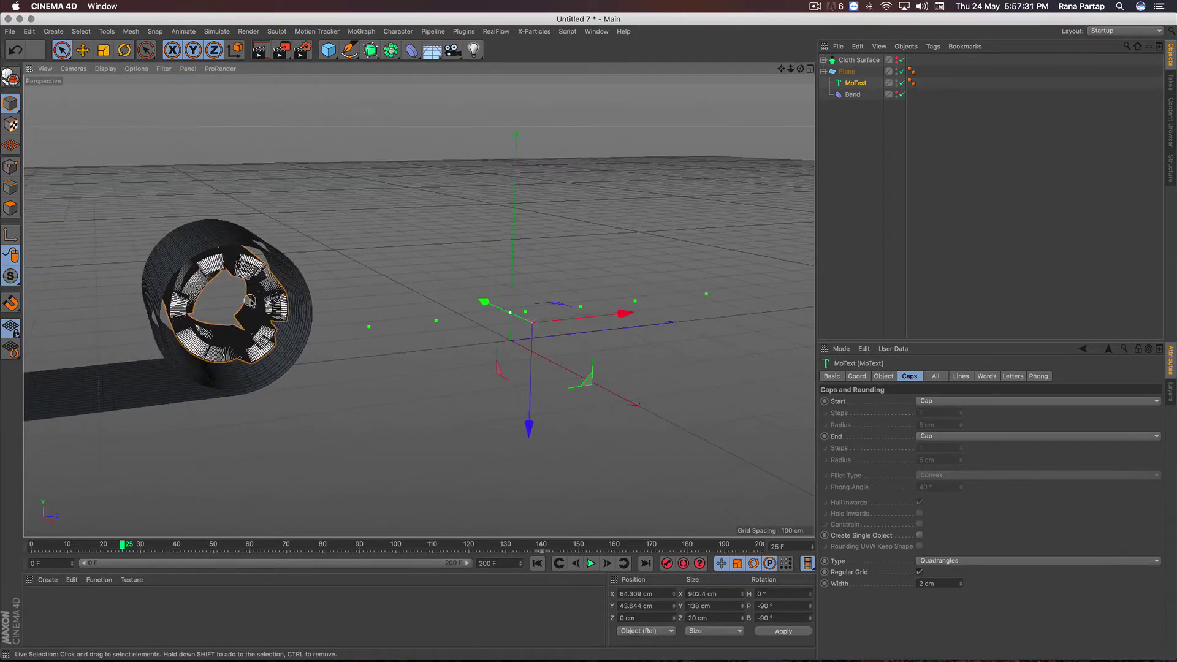
mouse_move(187, 545)
mouse_down()
mouse_move(171, 545)
mouse_move(487, 553)
mouse_up()
alt+drag(502, 497, 494, 320)
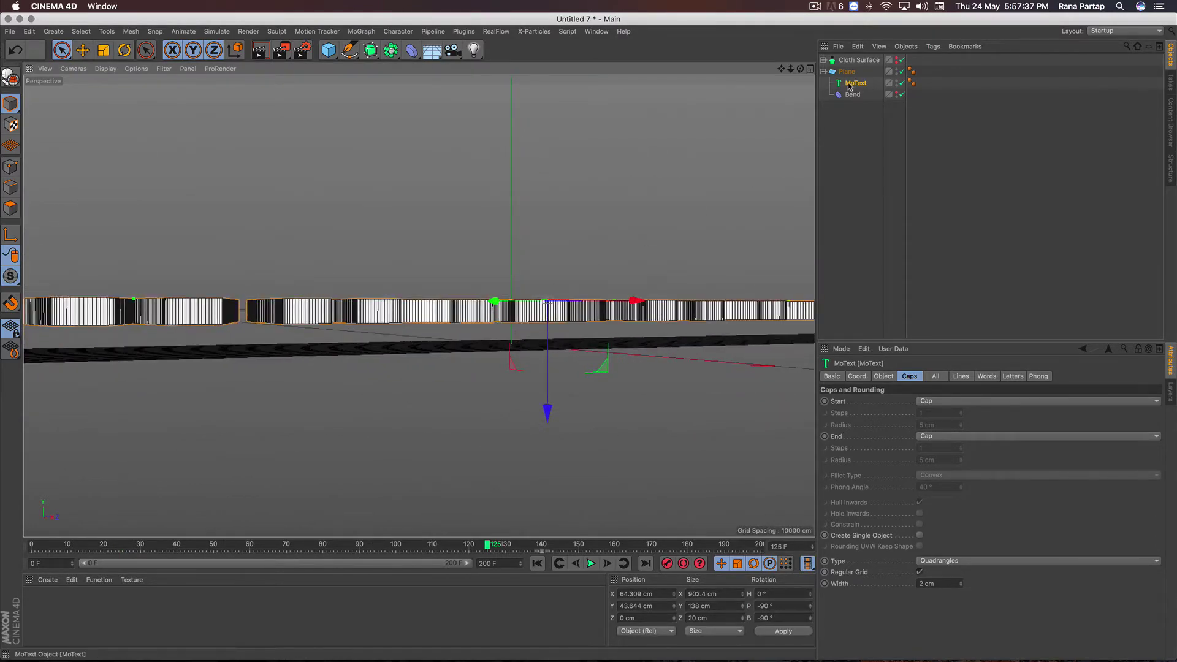
Lower MoText from Y 21.179 to 20.662 cm onto the plane and recheck the bend
mouse_move(549, 393)
mouse_down()
mouse_move(547, 408)
mouse_move(530, 364)
mouse_move(527, 386)
mouse_move(545, 389)
mouse_up()
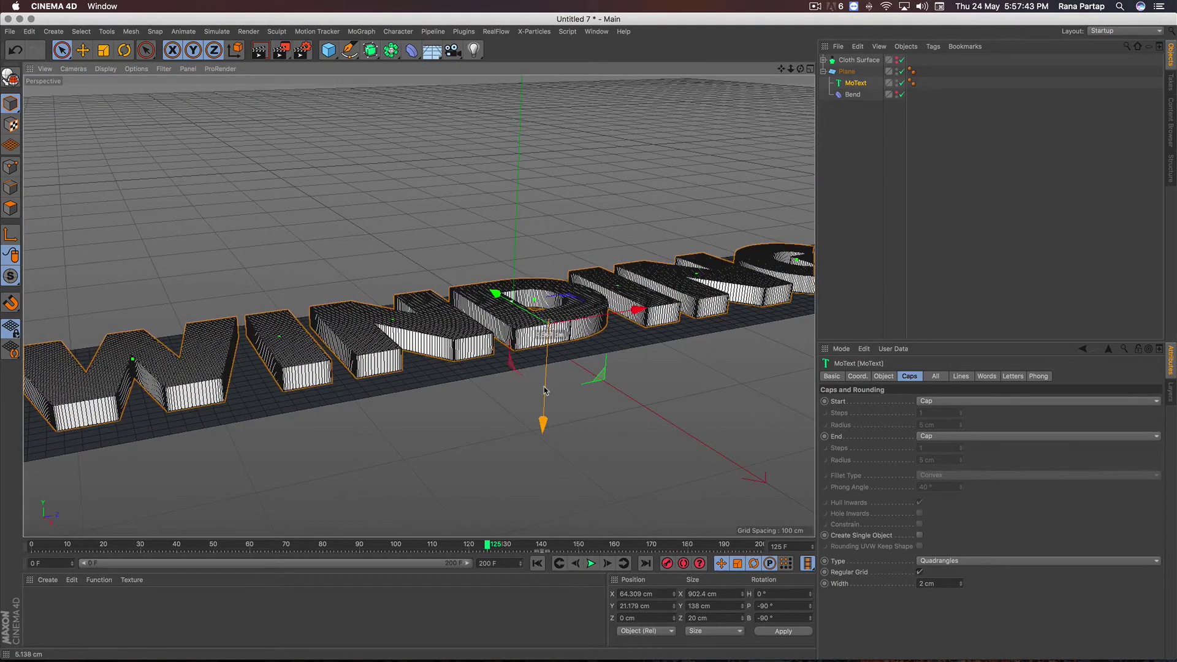
drag(544, 385, 546, 384)
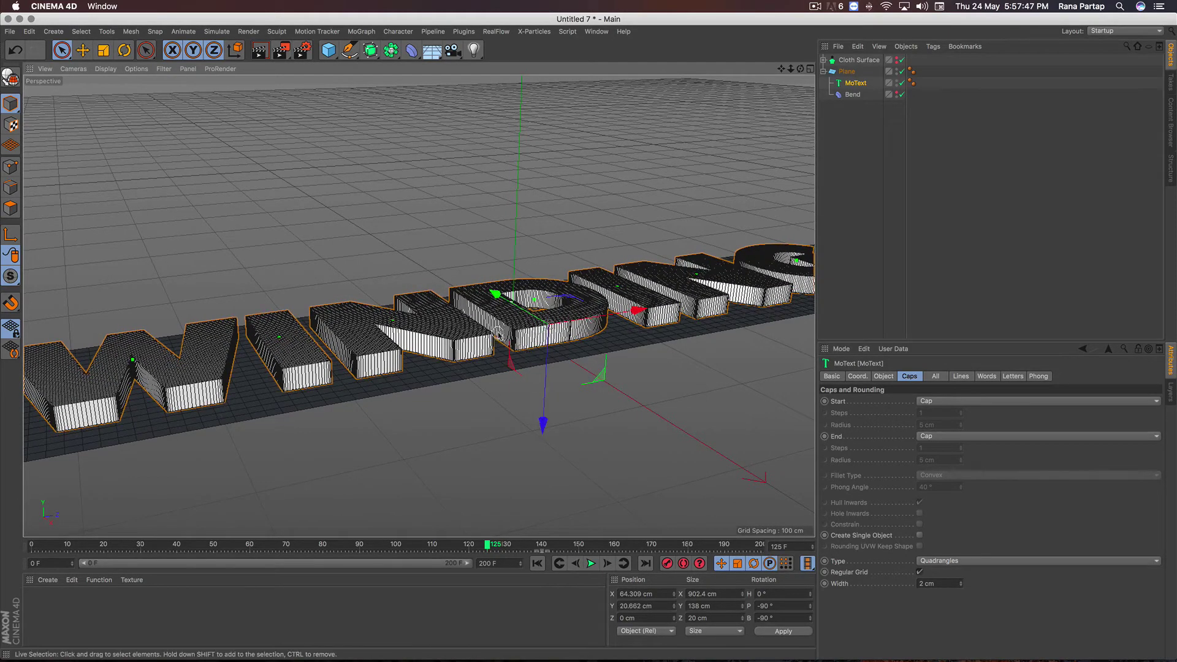
alt+drag(499, 332, 540, 364)
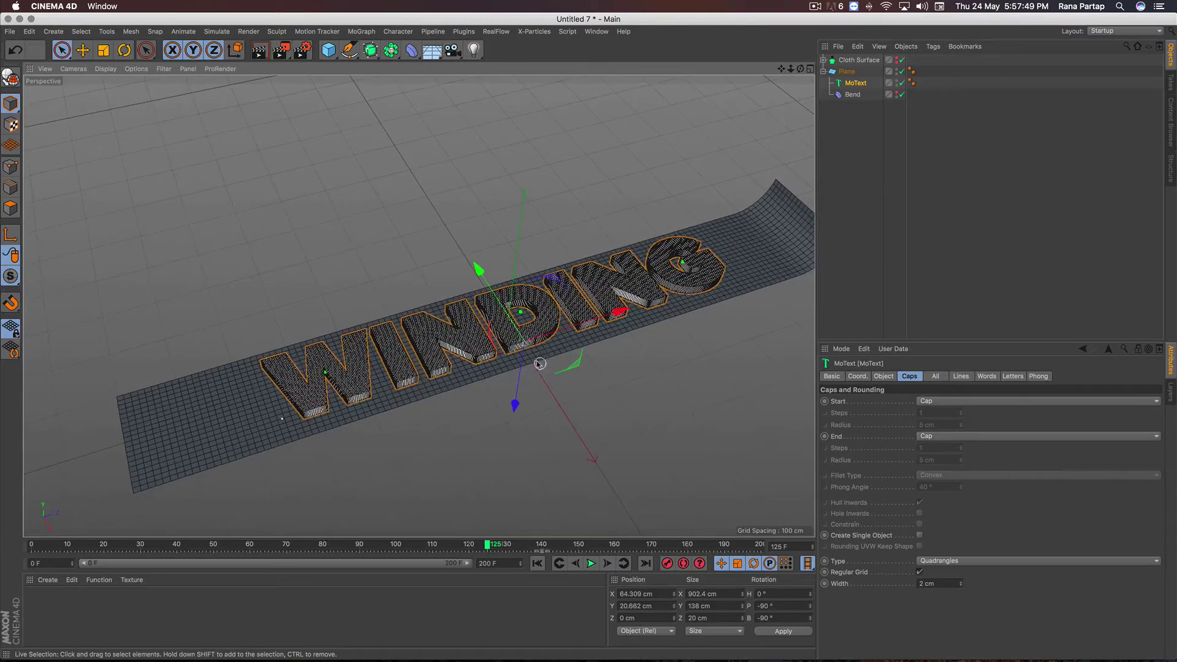
alt+middle_drag(539, 363, 518, 335)
mouse_move(477, 538)
mouse_down()
mouse_move(114, 541)
mouse_move(460, 494)
mouse_up()
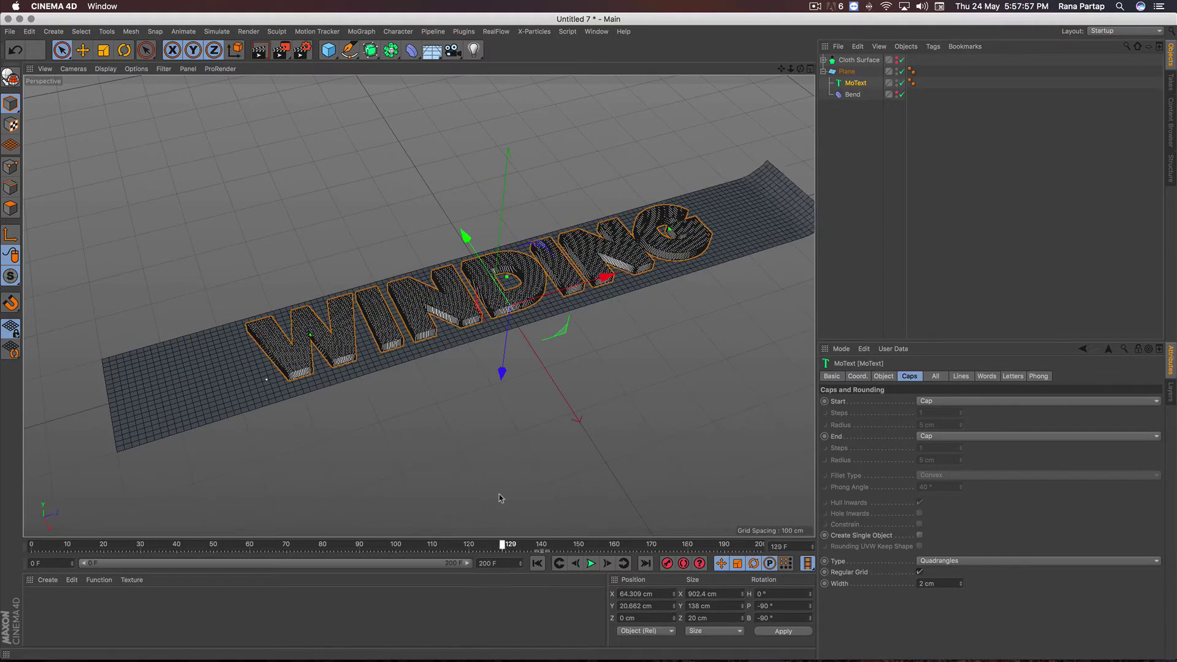
alt+drag(486, 451, 569, 226)
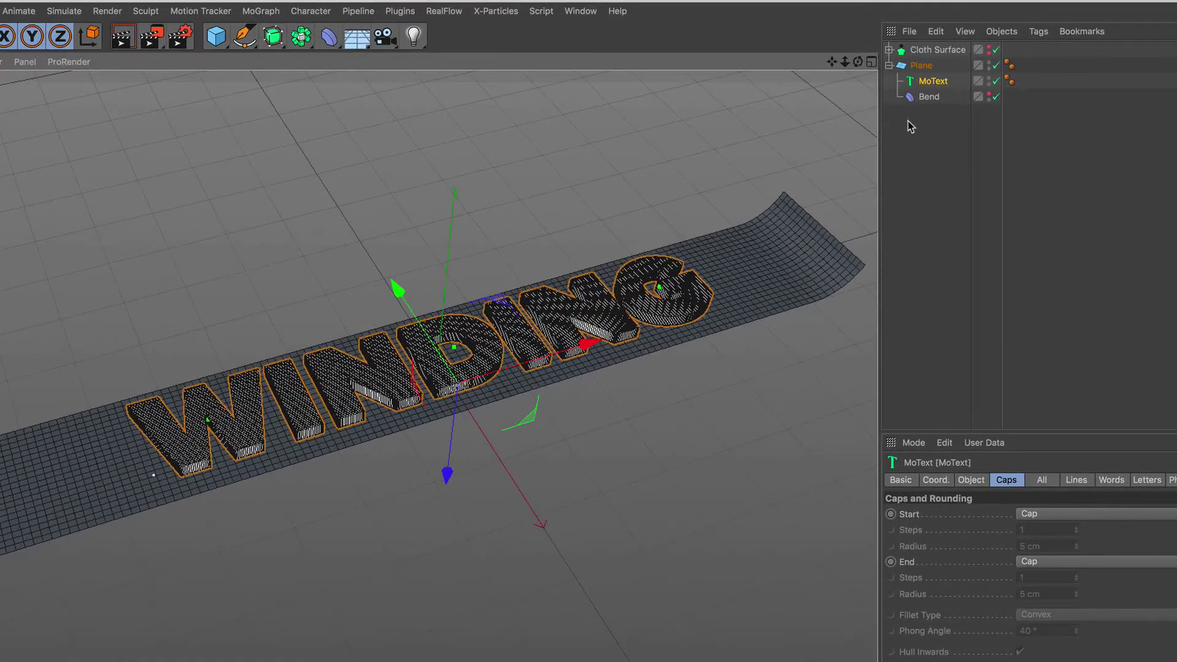
Group Plane, MoText and Bend under a new Null
drag(910, 126, 924, 63)
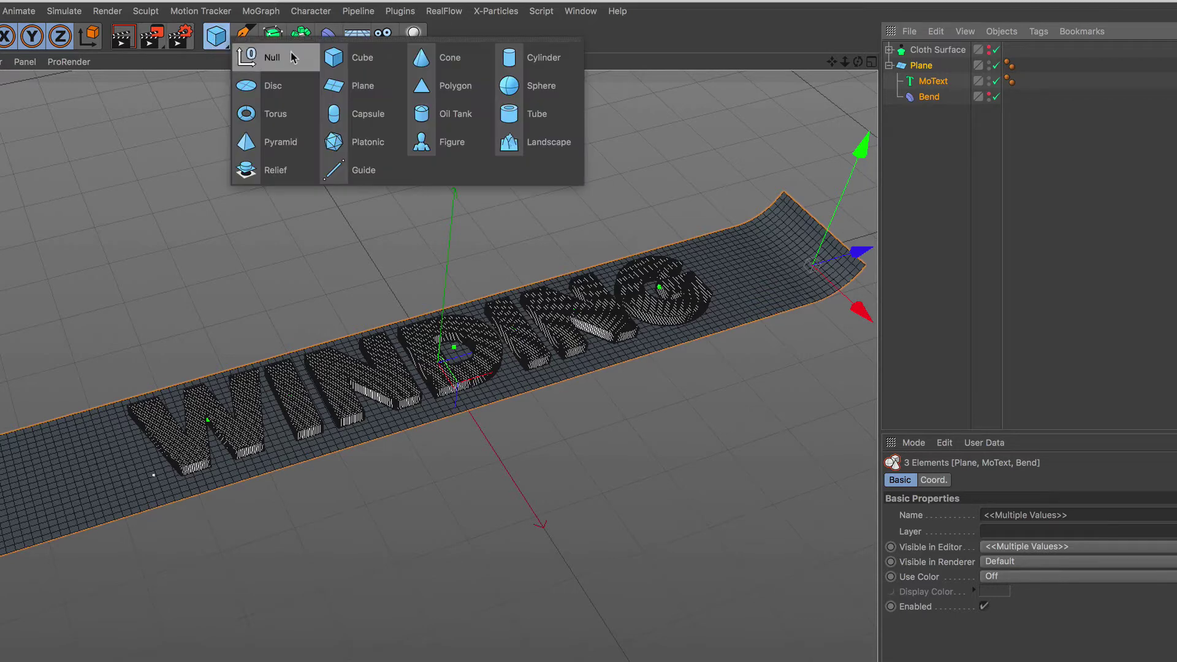
drag(215, 35, 293, 54)
drag(923, 96, 925, 90)
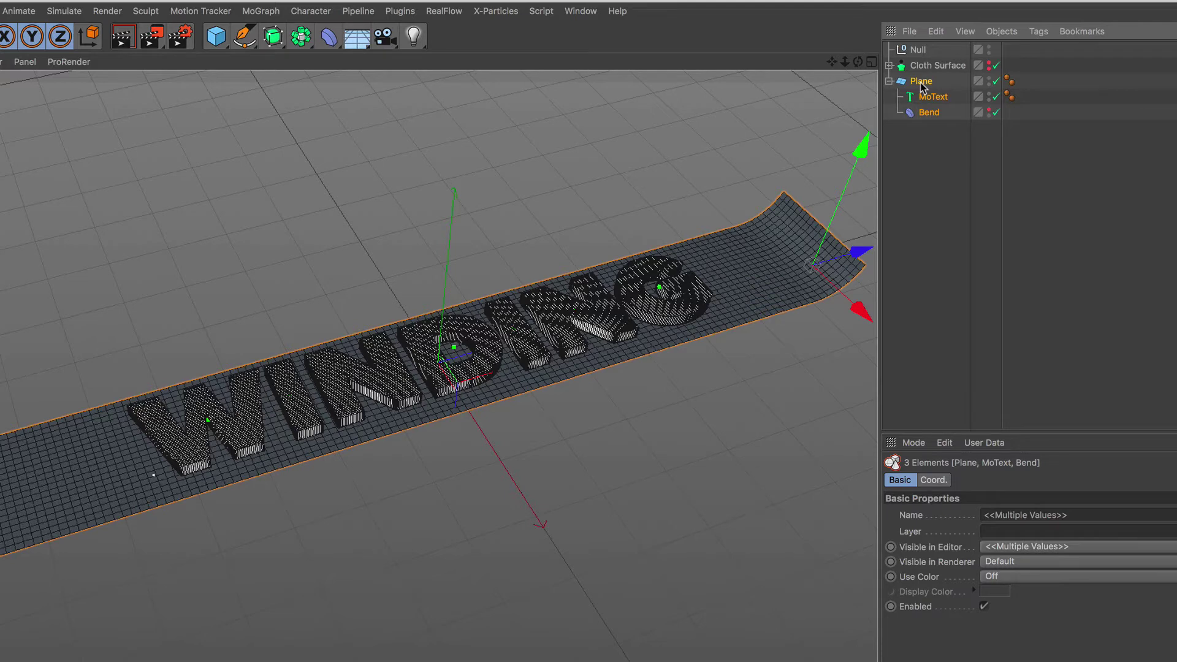
click(913, 51)
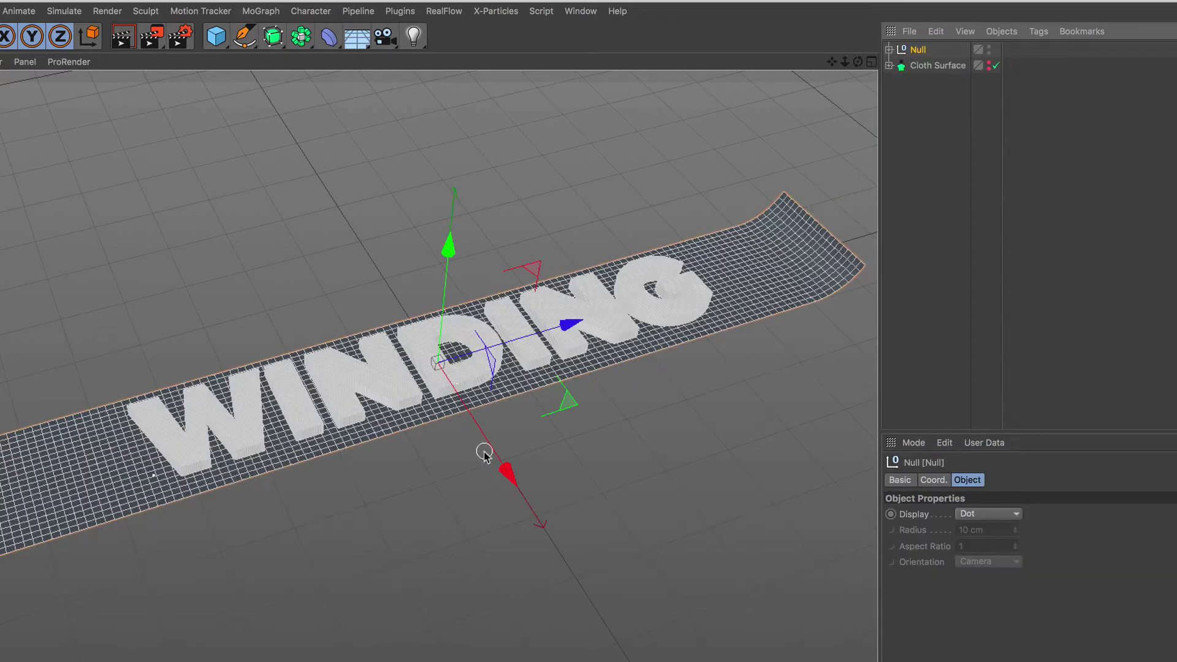
Move the Null along Z beside the cloth strip and re-enable the Cloth Surface
mouse_move(493, 452)
mouse_down()
mouse_move(552, 499)
mouse_move(575, 560)
mouse_up()
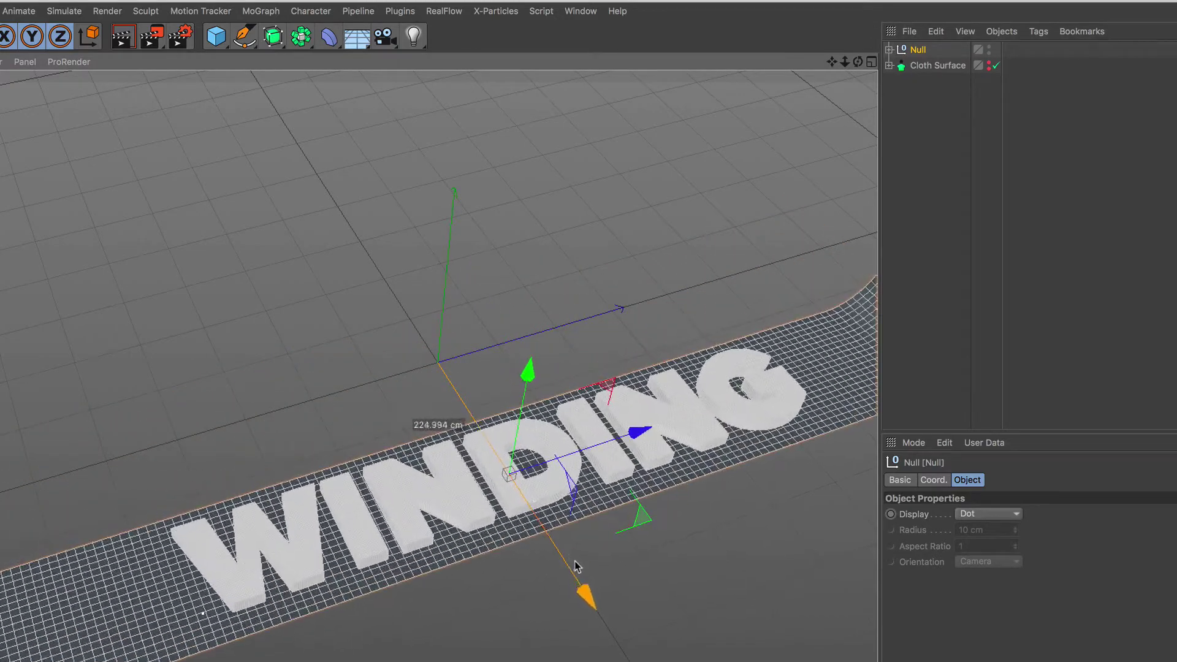
click(994, 66)
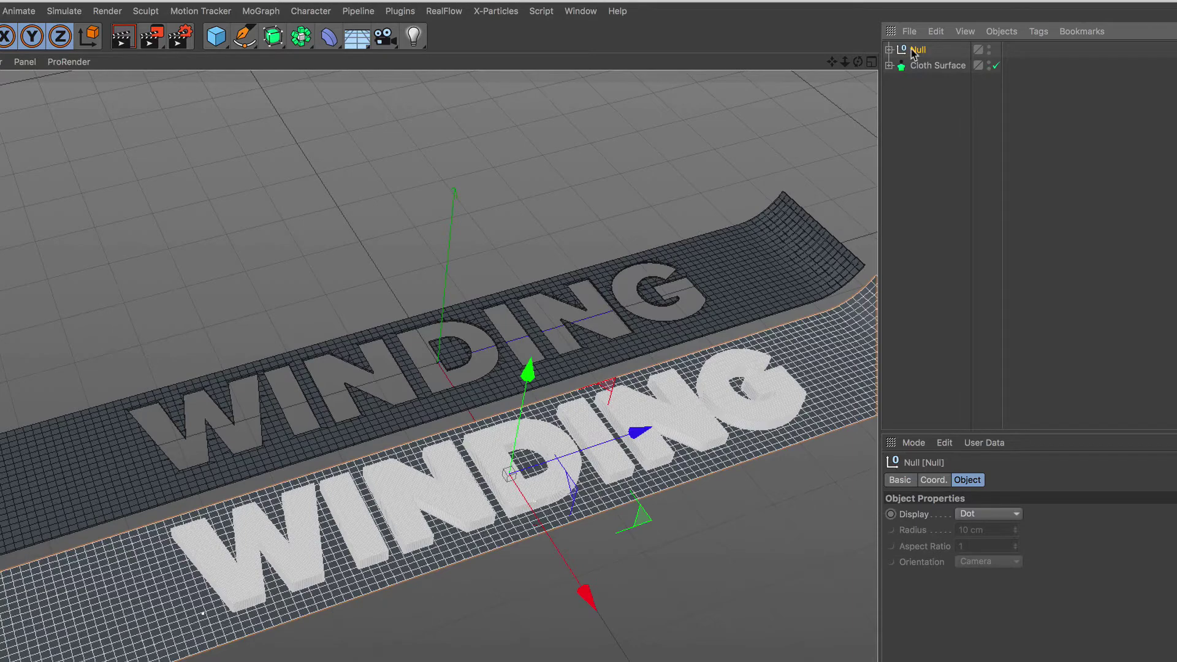
mouse_move(472, 464)
alt+mouse_down()
mouse_move(565, 459)
mouse_move(593, 444)
mouse_move(603, 458)
alt+mouse_up()
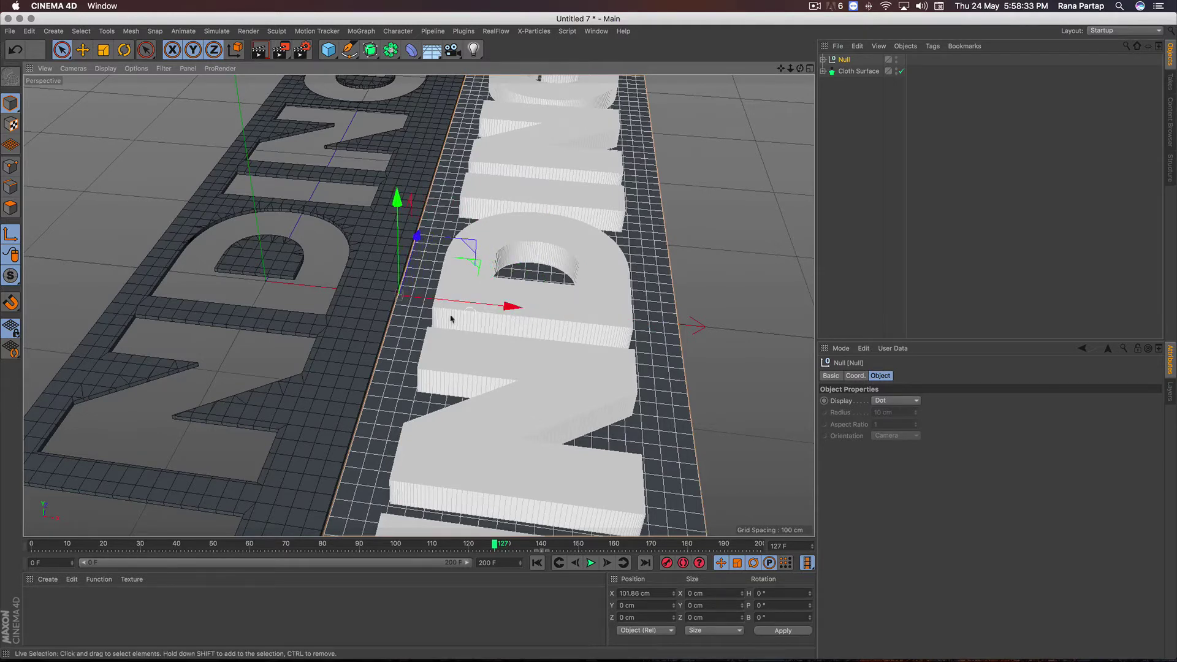
Rotate the Null 90° on its bank axis so the strip stands upright, then scrub to check
click(125, 51)
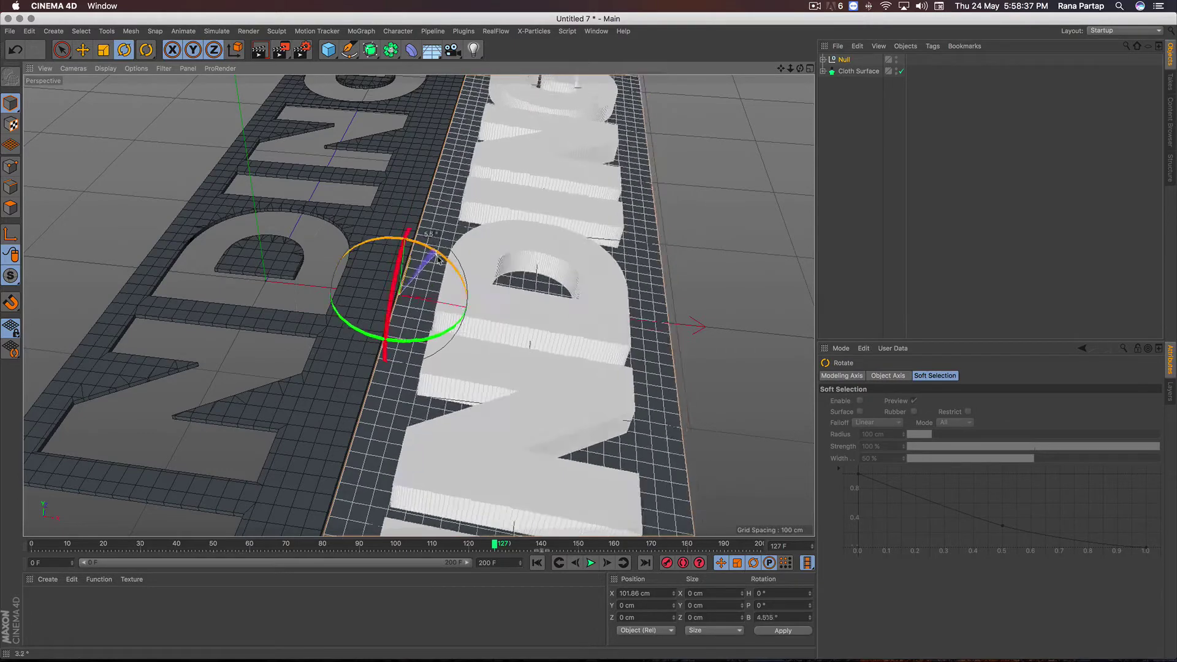
mouse_move(427, 252)
mouse_down()
mouse_move(435, 316)
mouse_move(366, 284)
mouse_move(462, 283)
mouse_move(448, 308)
mouse_up()
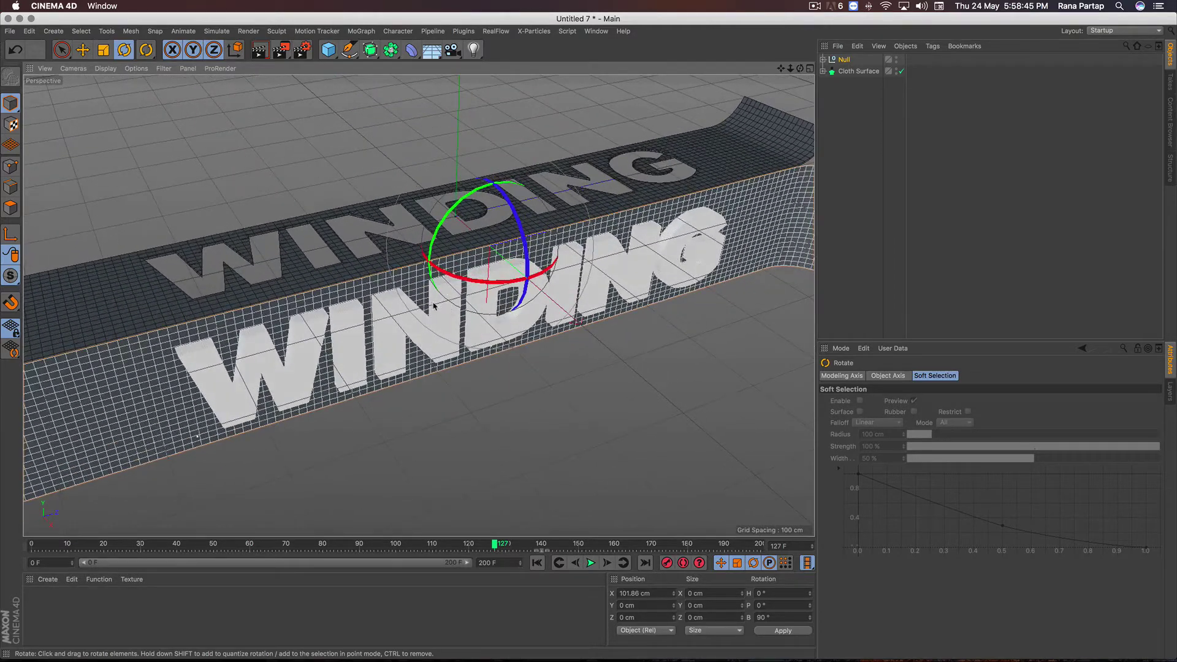
click(61, 49)
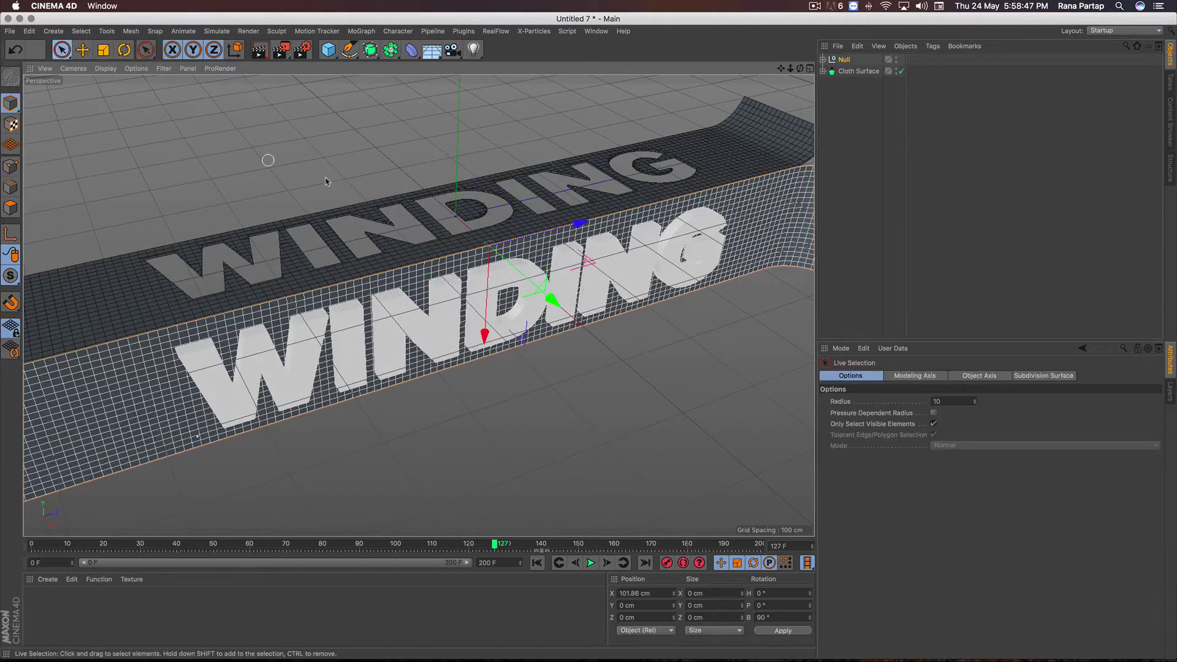
alt+drag(323, 179, 421, 315)
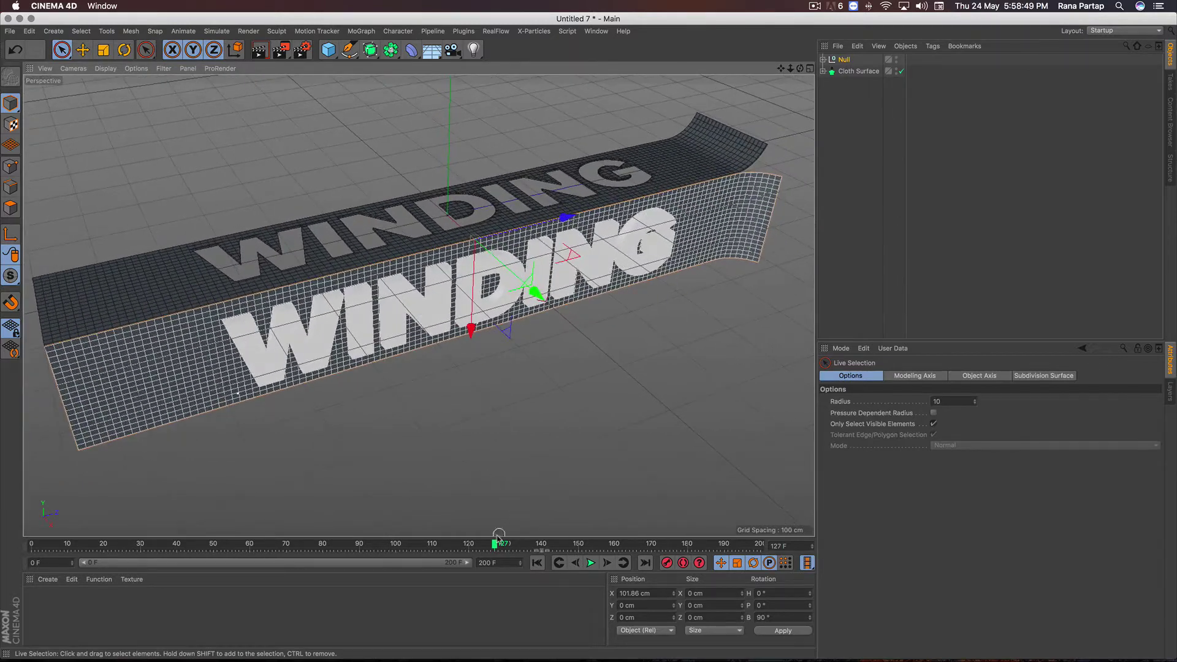
mouse_move(498, 536)
mouse_down()
mouse_move(287, 548)
mouse_move(430, 546)
mouse_move(522, 514)
mouse_move(65, 545)
mouse_move(525, 532)
mouse_up()
mouse_move(433, 417)
alt+mouse_down()
mouse_move(407, 281)
mouse_move(541, 243)
alt+mouse_up()
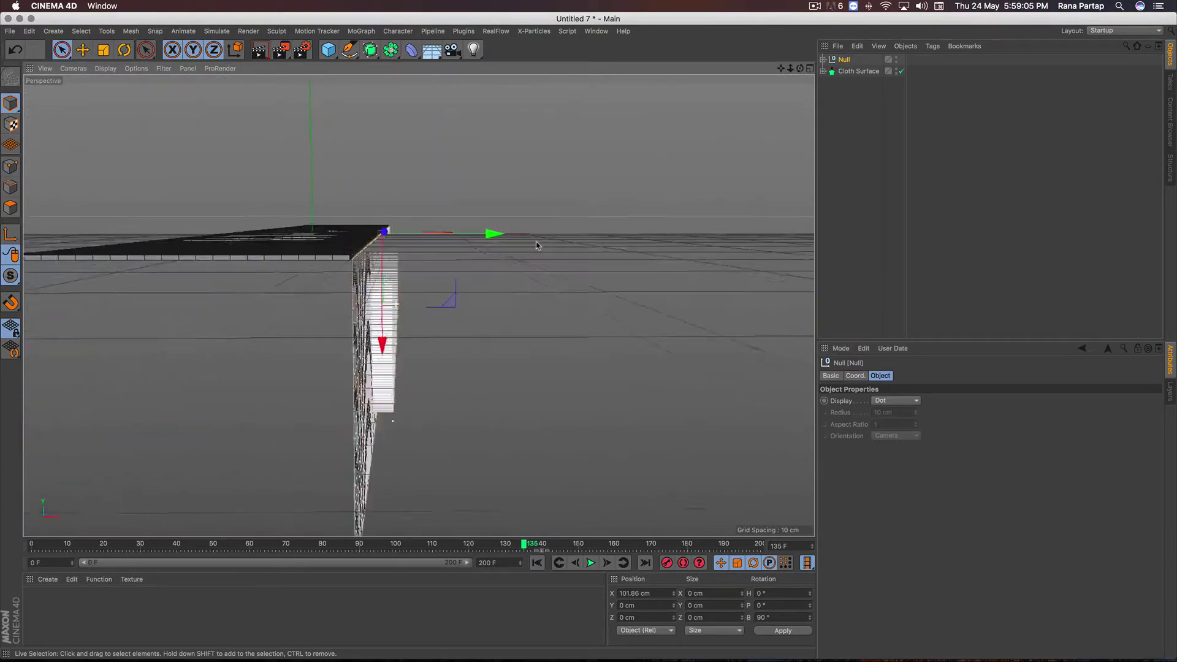
mouse_move(407, 296)
alt+mouse_down()
mouse_move(350, 247)
mouse_move(456, 213)
alt+mouse_up()
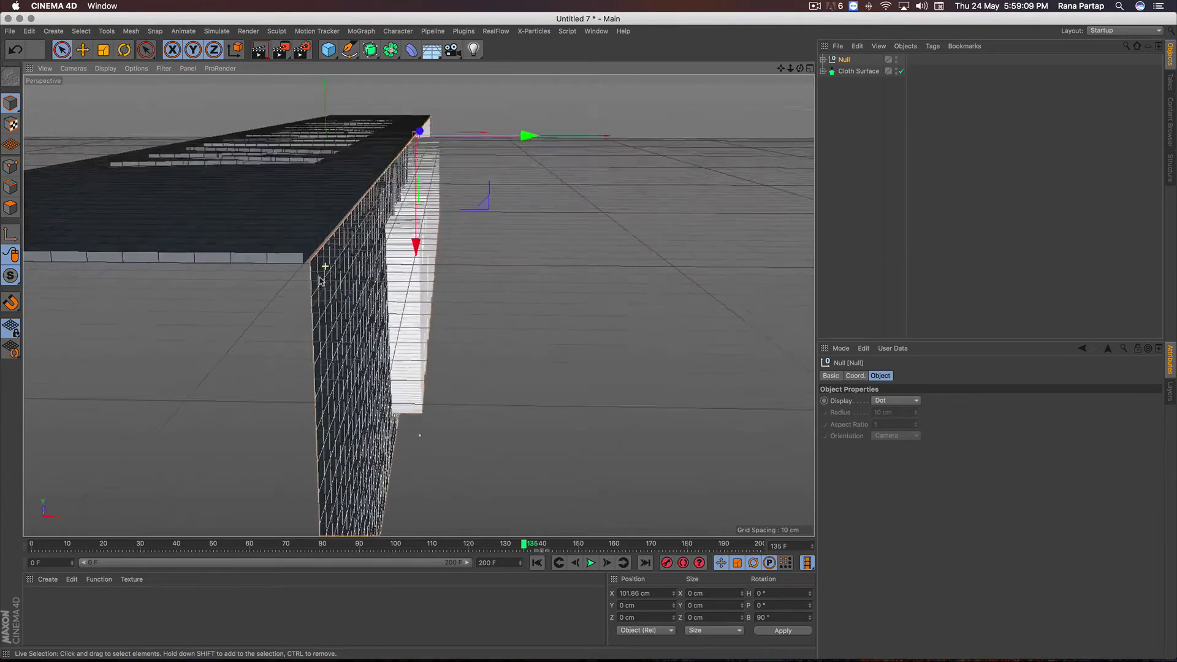
click(456, 213)
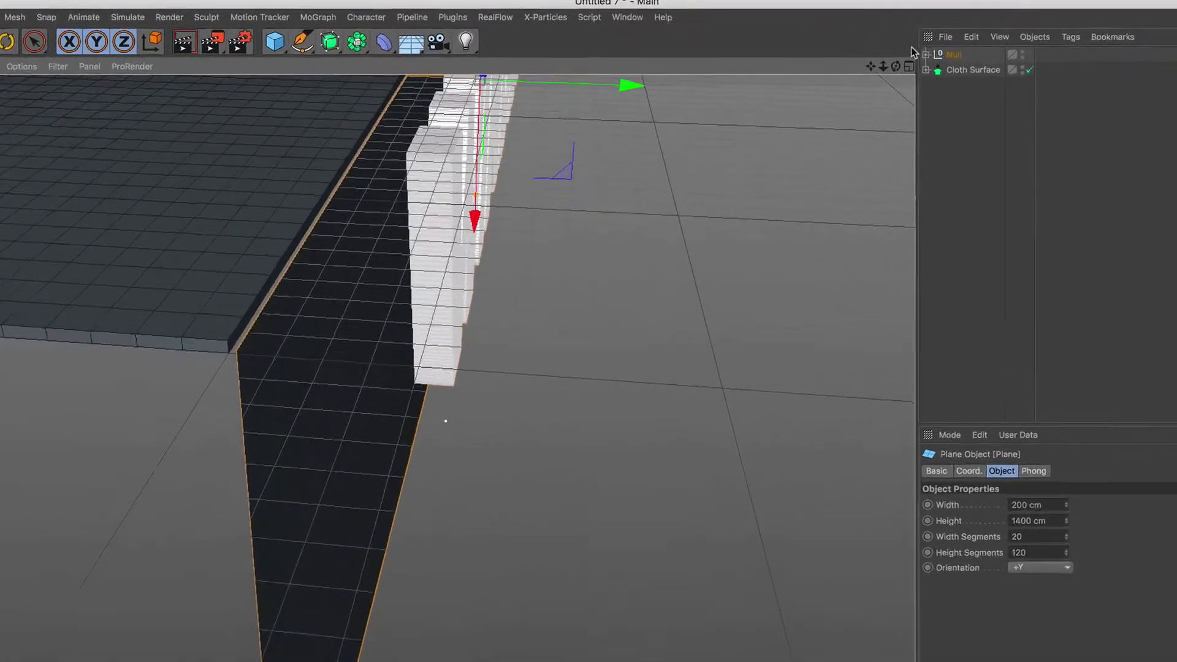
Add Cloth Surface.1 and nest the Plane with its text and Bend under it
click(823, 59)
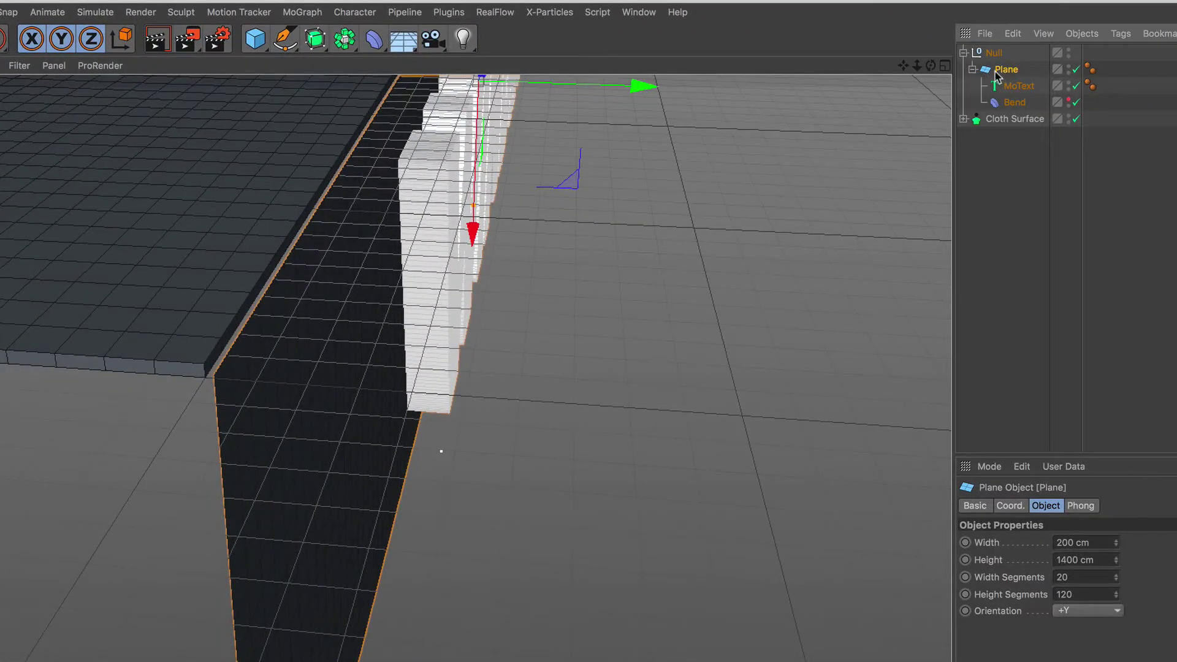
click(98, 12)
click(215, 42)
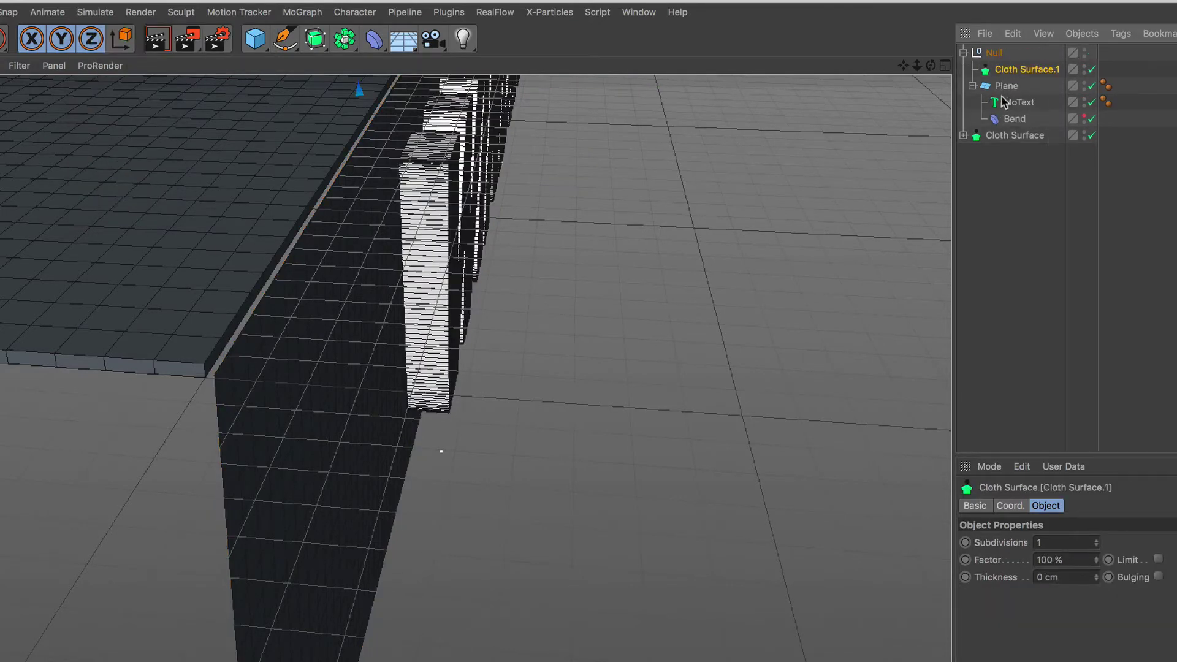
drag(1011, 73, 1010, 72)
click(990, 71)
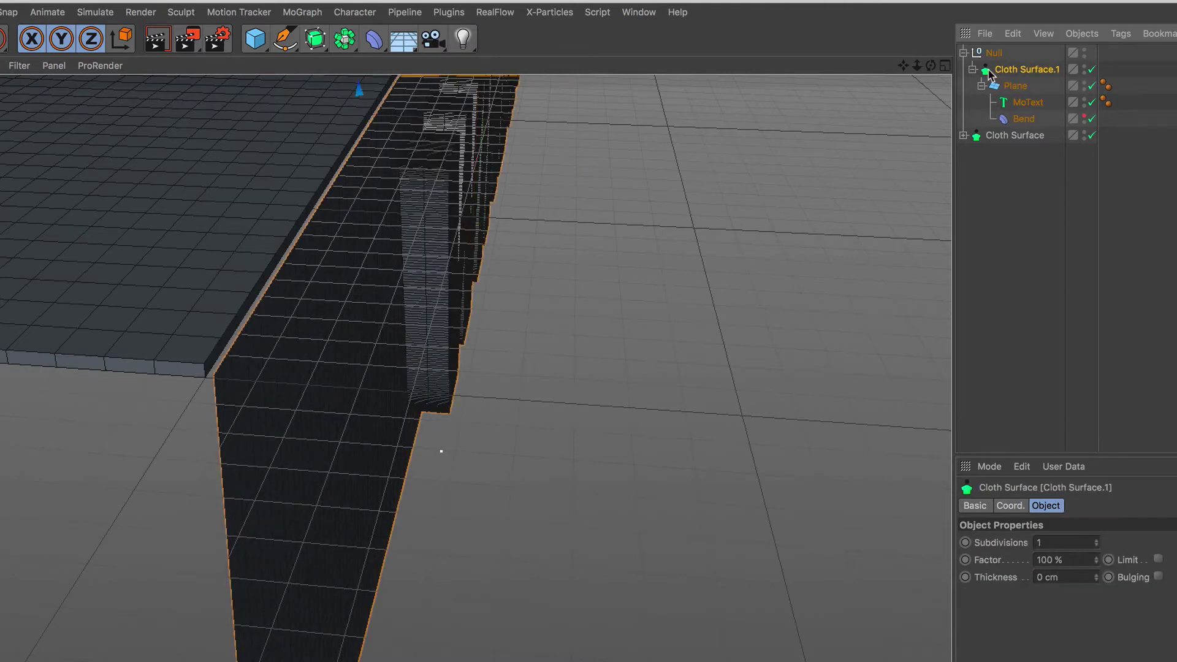
Set Cloth Surface.1 to 0 subdivisions and 3 cm thickness
click(1076, 544)
text(3)
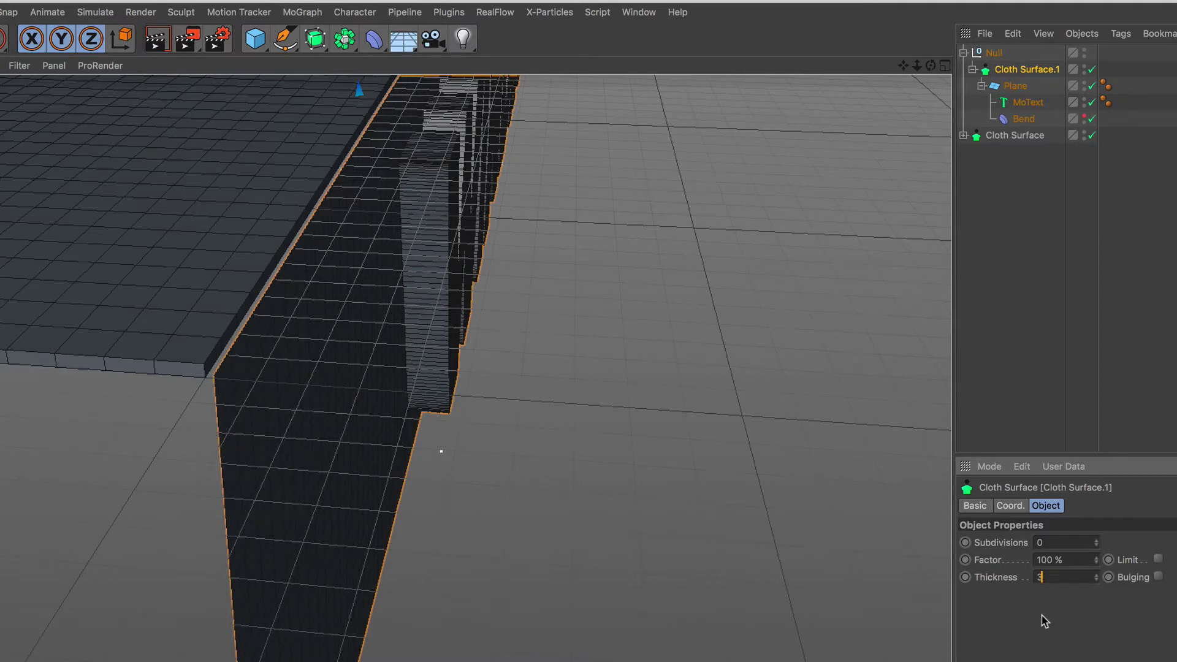
key(Return)
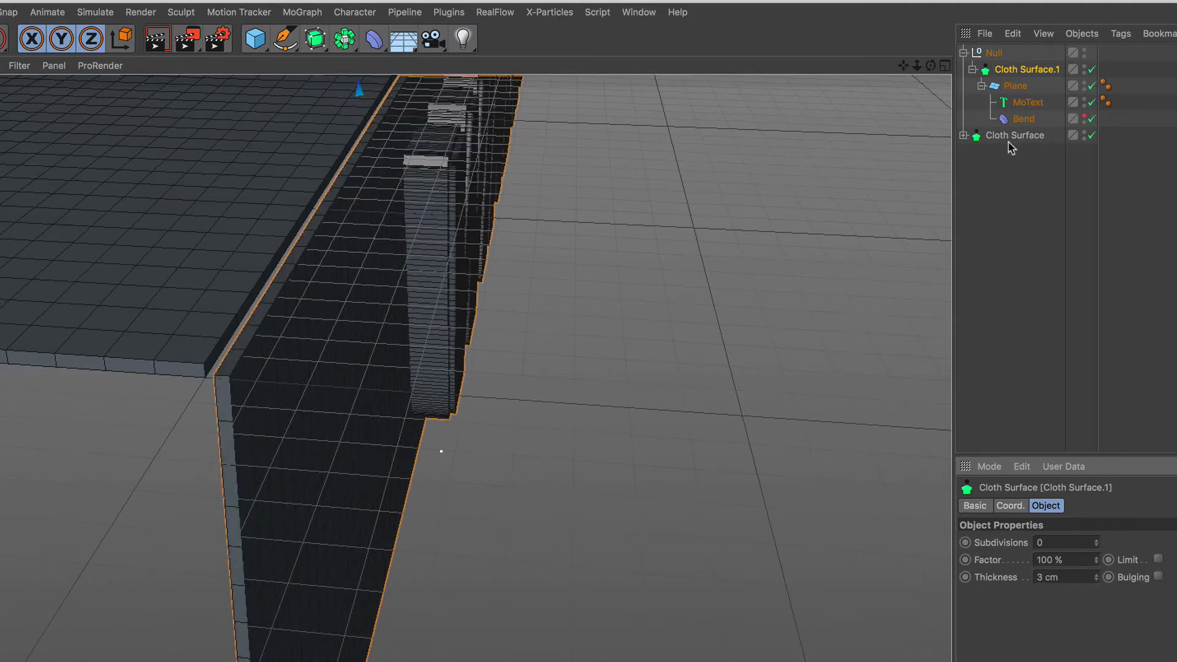
click(964, 136)
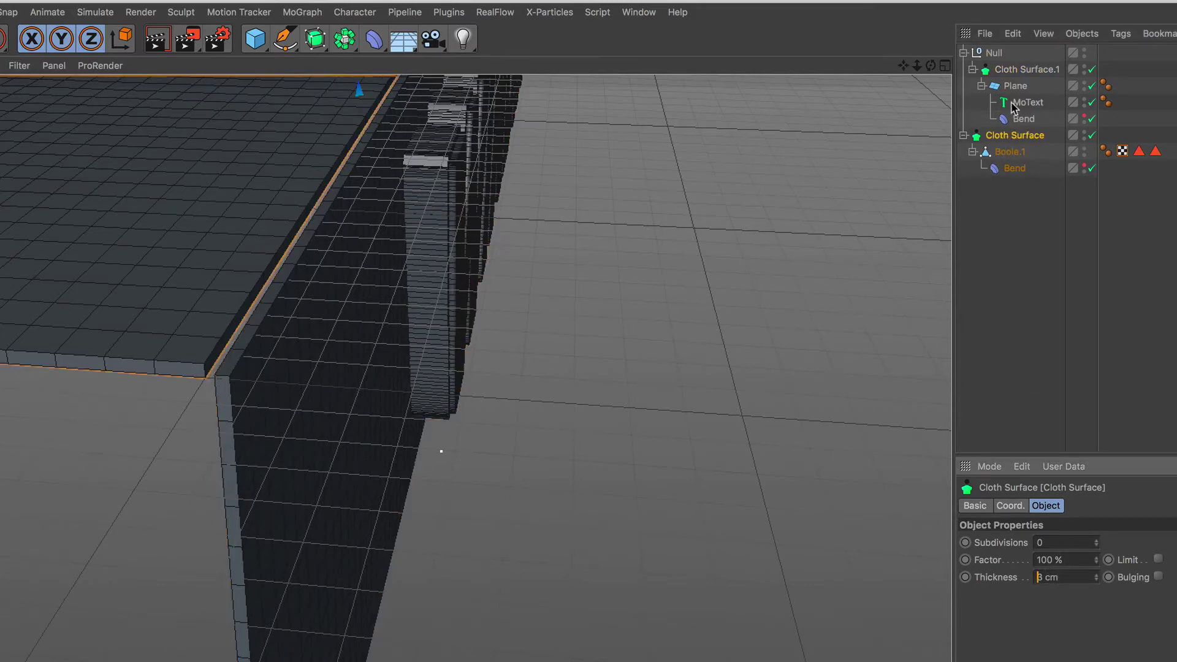
click(1009, 71)
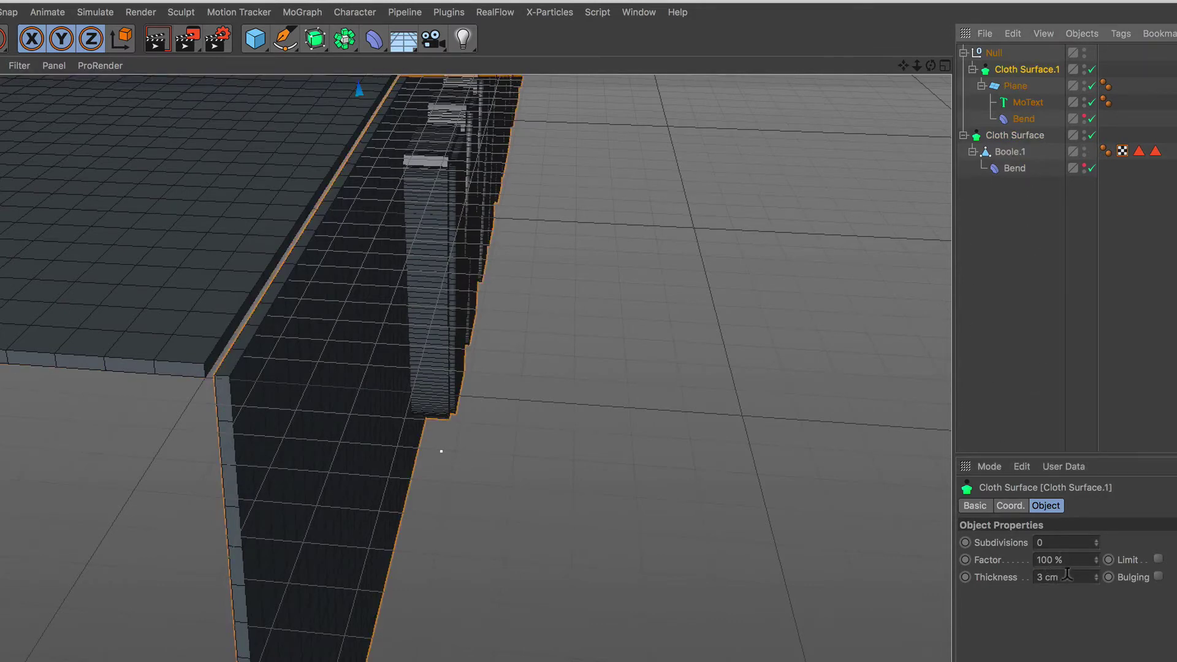
mouse_move(333, 312)
alt+mouse_down()
mouse_move(341, 334)
mouse_move(400, 258)
mouse_move(402, 347)
mouse_move(465, 188)
alt+mouse_up()
Nudge the Null group slightly along X and raise it about 2 cm
click(993, 52)
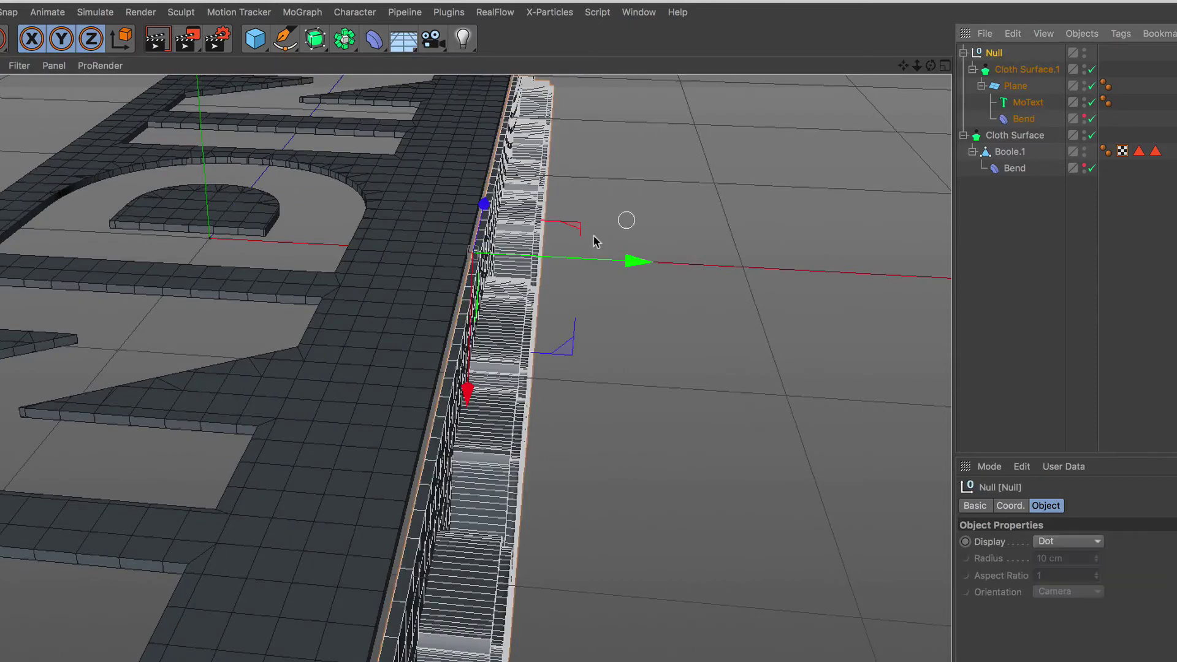
scroll(466, 258, up, 5)
alt+drag(477, 234, 544, 239)
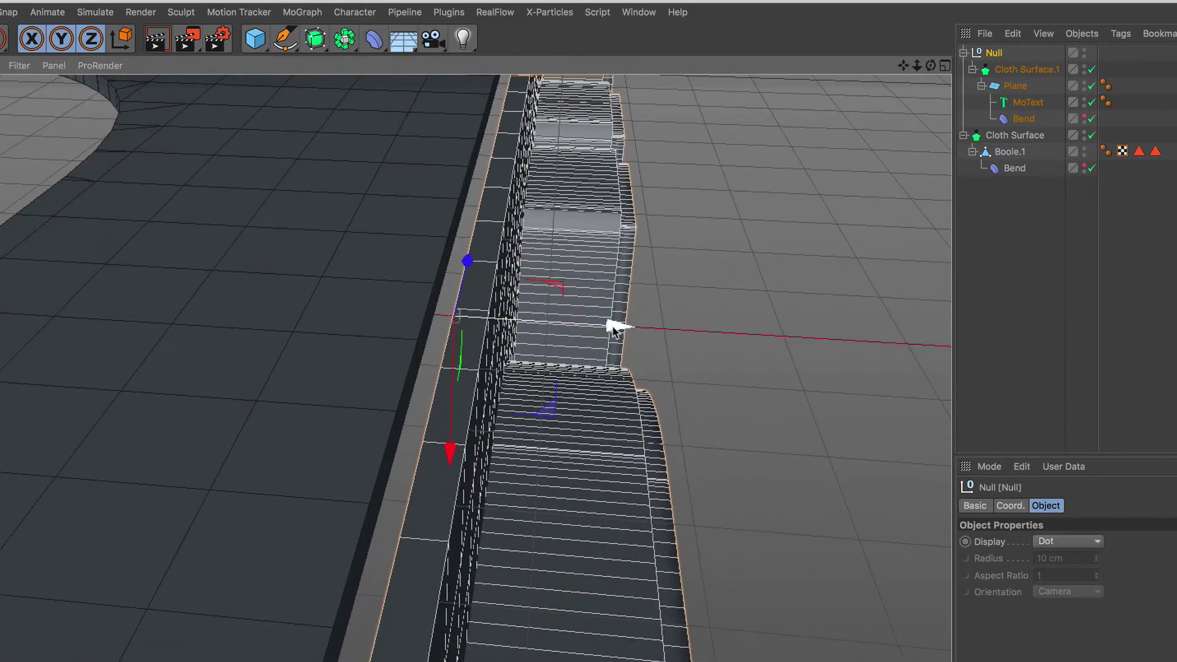
mouse_move(613, 328)
mouse_down()
mouse_move(590, 312)
mouse_move(585, 261)
mouse_up()
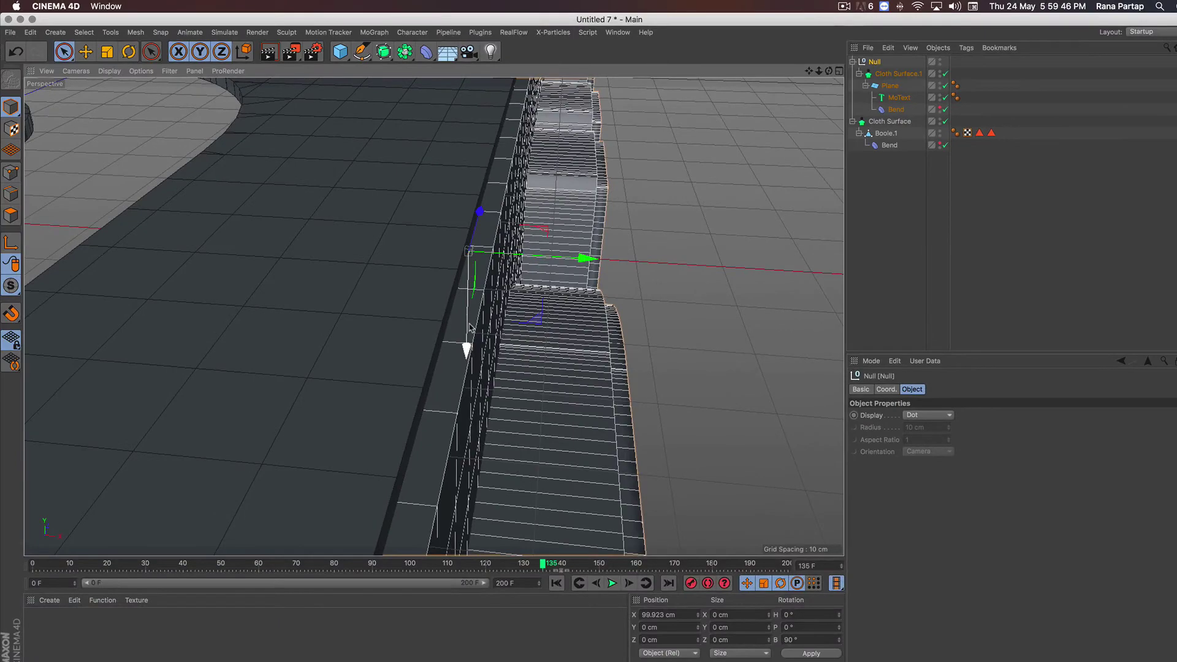
alt+drag(471, 326, 450, 295)
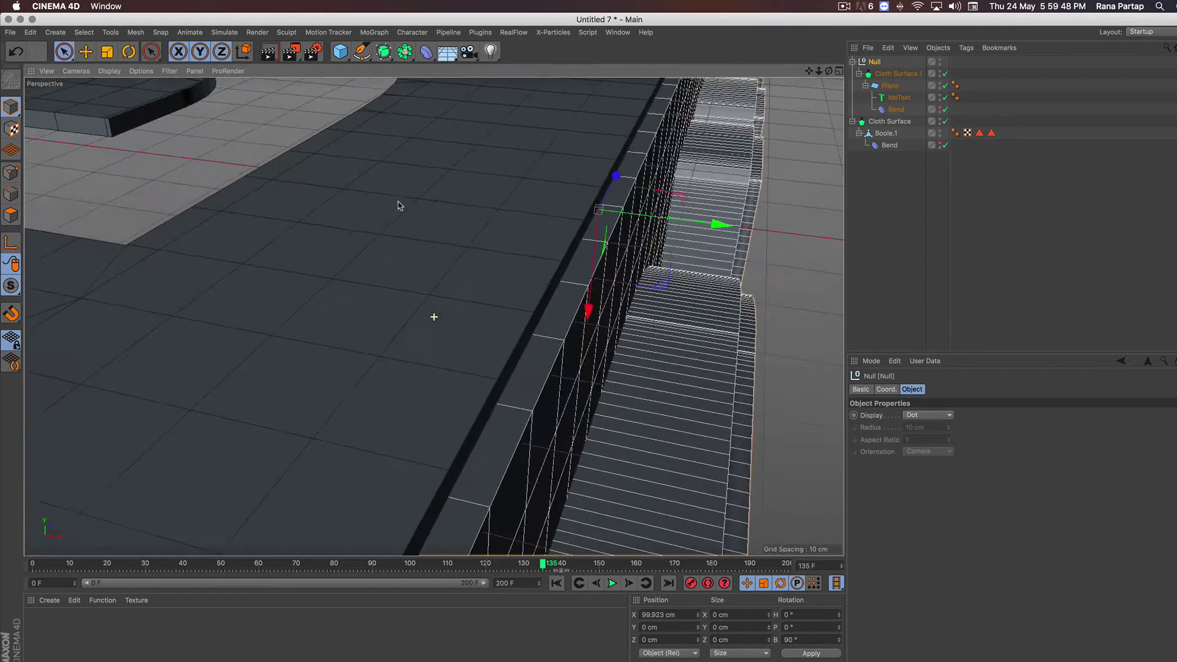
alt+drag(298, 252, 518, 252)
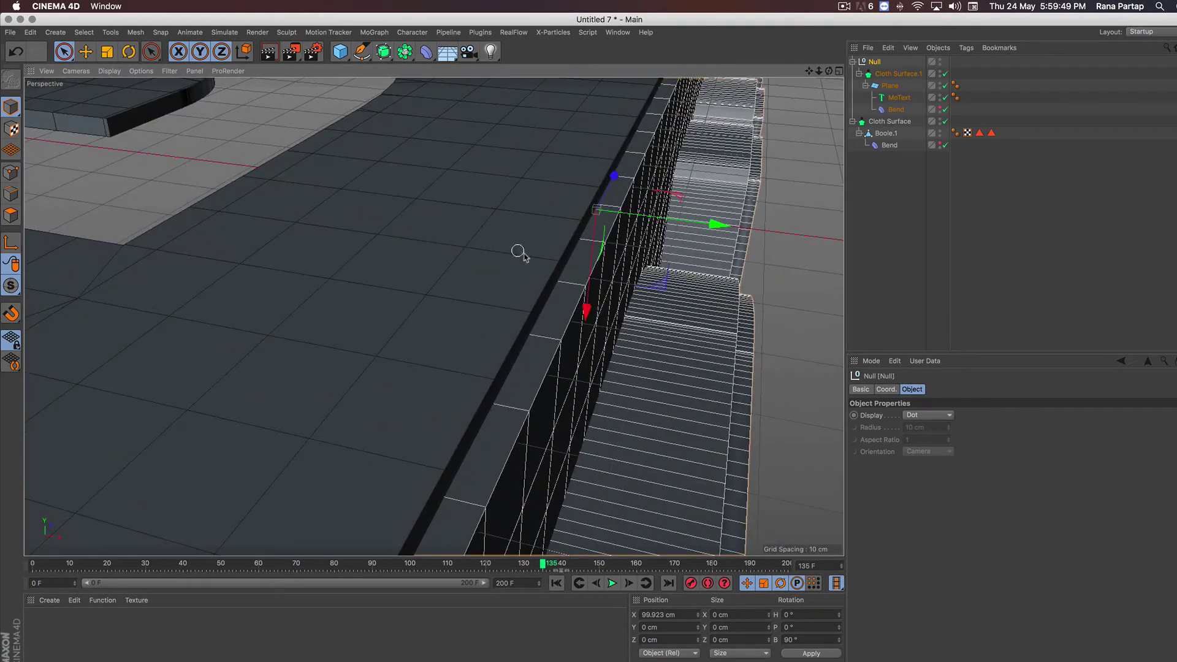
drag(587, 311, 588, 296)
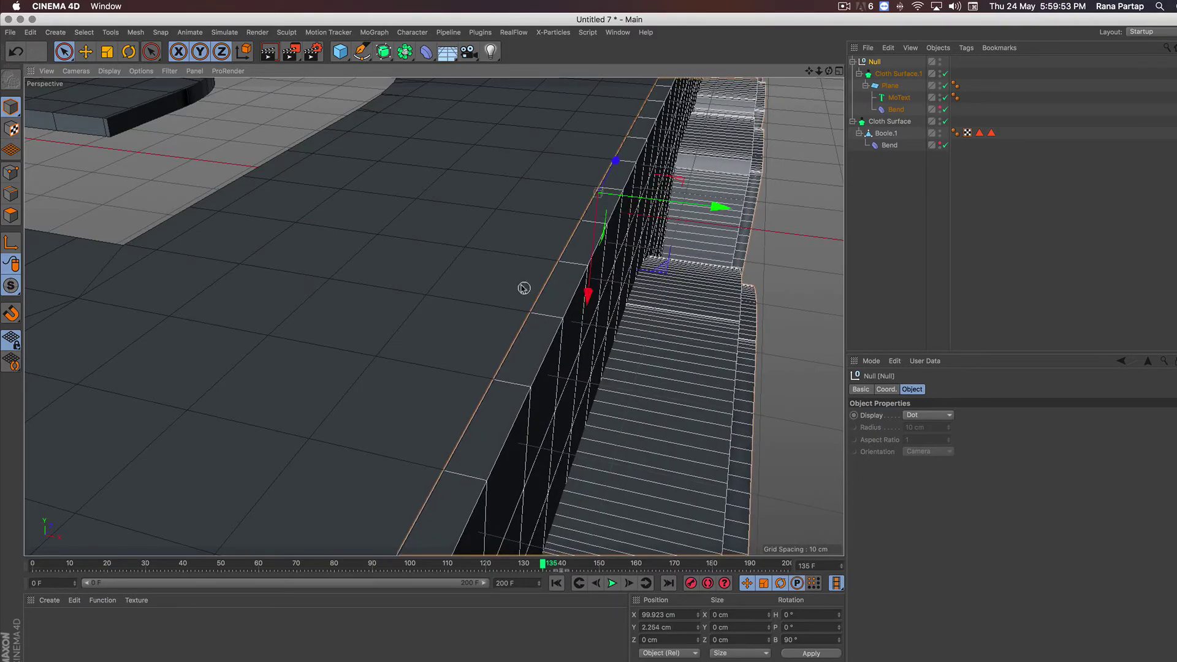
Zoom out to frame both WINDING strips and scrub to frame 128
scroll(523, 288, down, 5)
scroll(521, 282, down, 3)
scroll(518, 272, down, 3)
scroll(513, 263, down, 2)
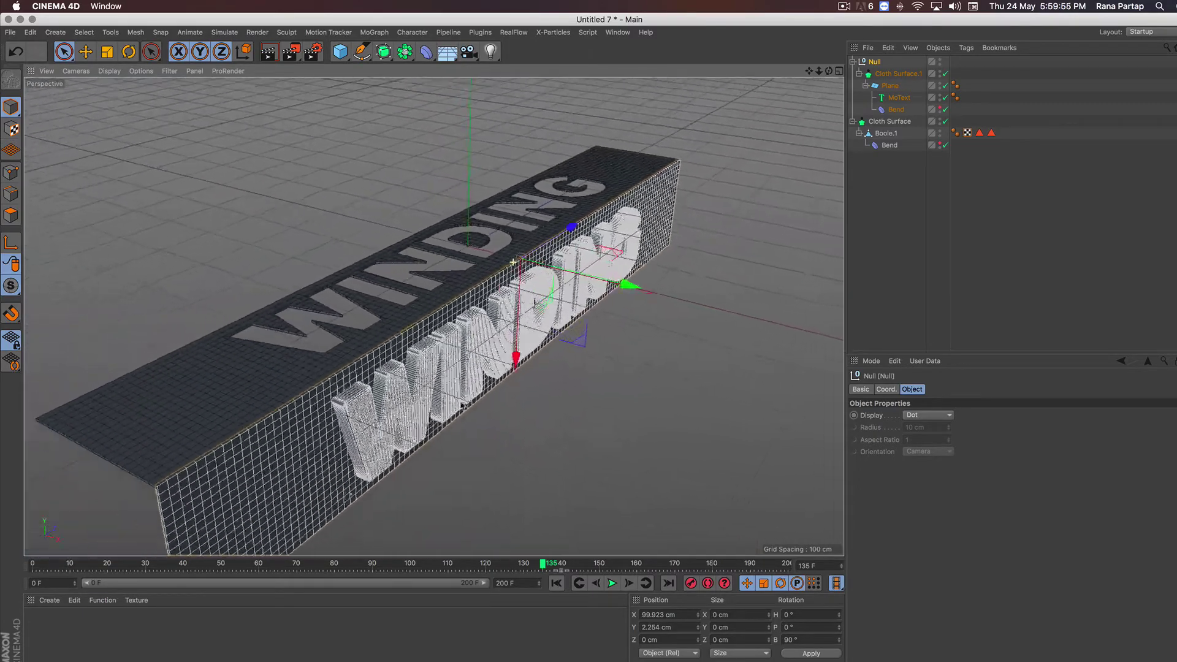
alt+drag(463, 405, 467, 319)
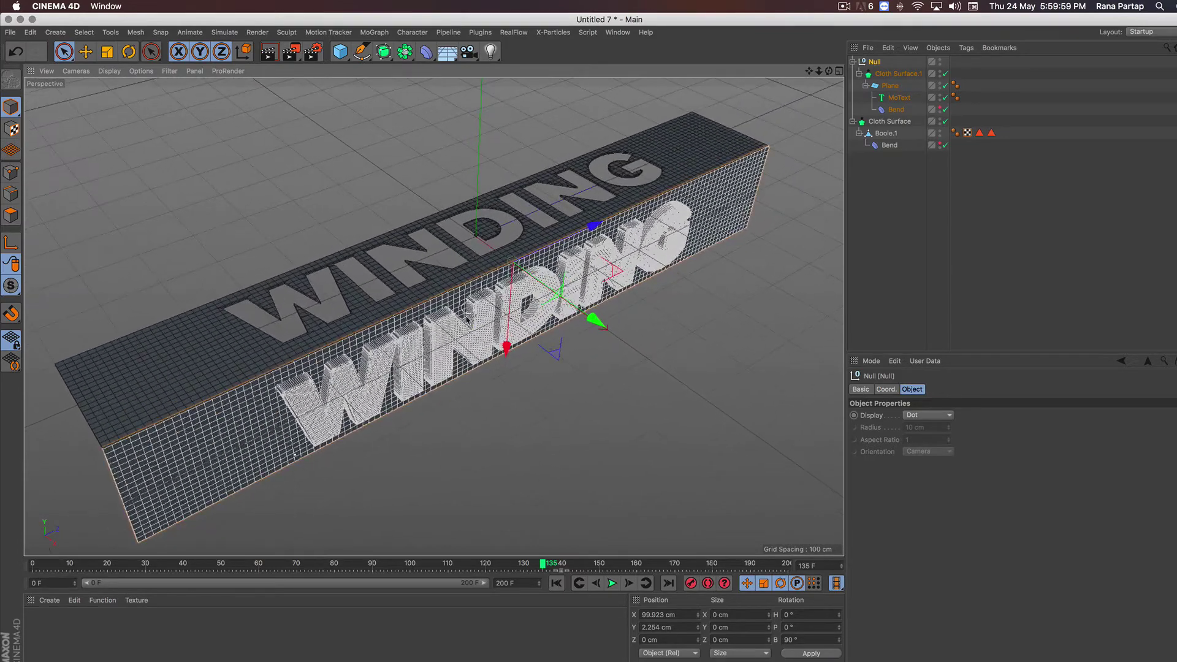
mouse_move(540, 554)
mouse_down()
mouse_move(61, 573)
mouse_move(331, 551)
mouse_move(481, 561)
mouse_move(393, 546)
mouse_move(105, 638)
mouse_move(264, 585)
mouse_move(513, 531)
mouse_up()
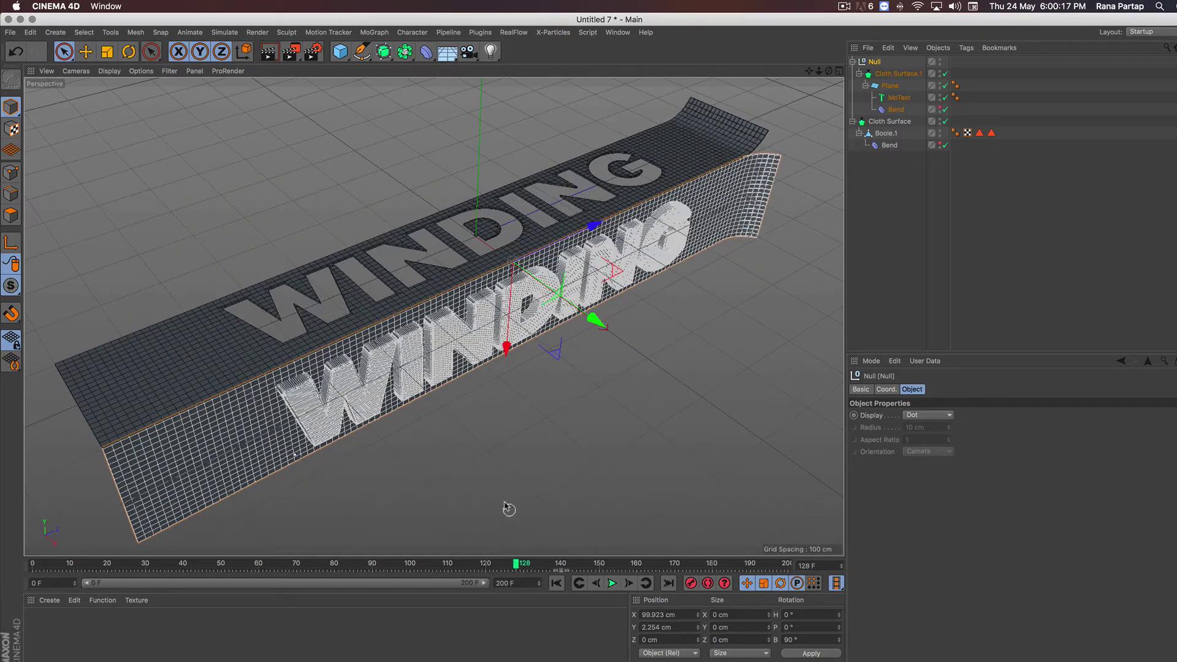
Switch the viewport to Gouraud Shading and orbit low and close to the extruded WINDING letters
click(112, 73)
alt+drag(420, 270, 484, 304)
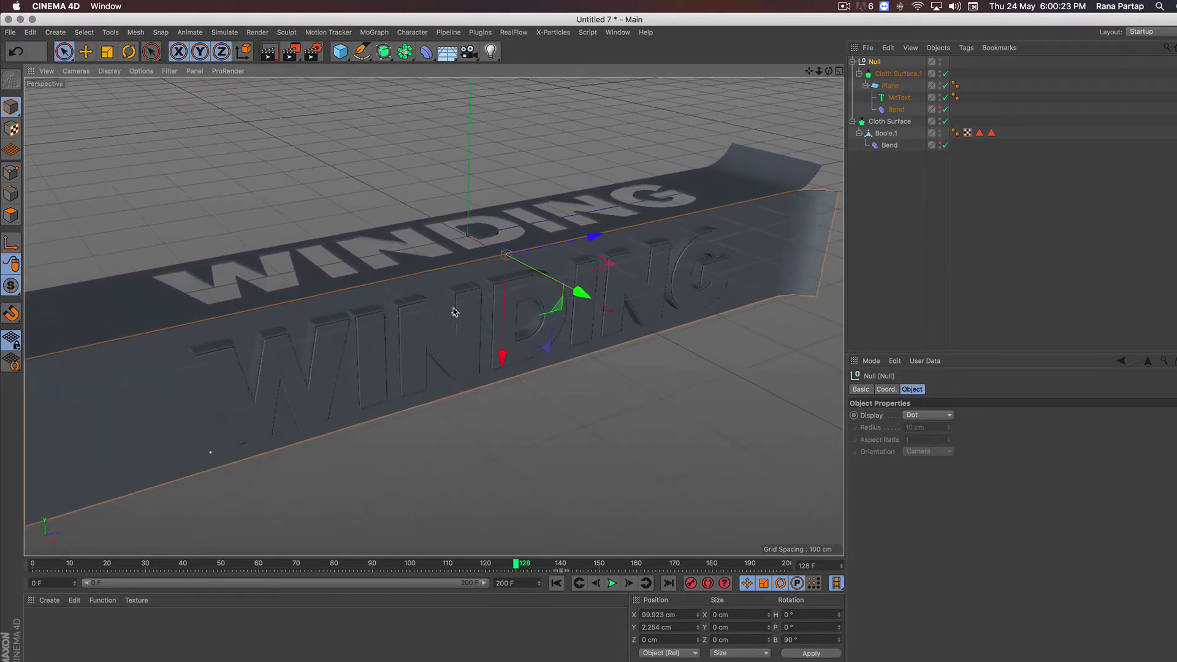
mouse_move(484, 305)
alt+mouse_down()
mouse_move(529, 323)
mouse_move(486, 341)
mouse_move(429, 331)
mouse_move(356, 357)
mouse_move(415, 370)
mouse_move(420, 305)
mouse_move(427, 367)
mouse_move(447, 341)
mouse_move(445, 362)
alt+mouse_up()
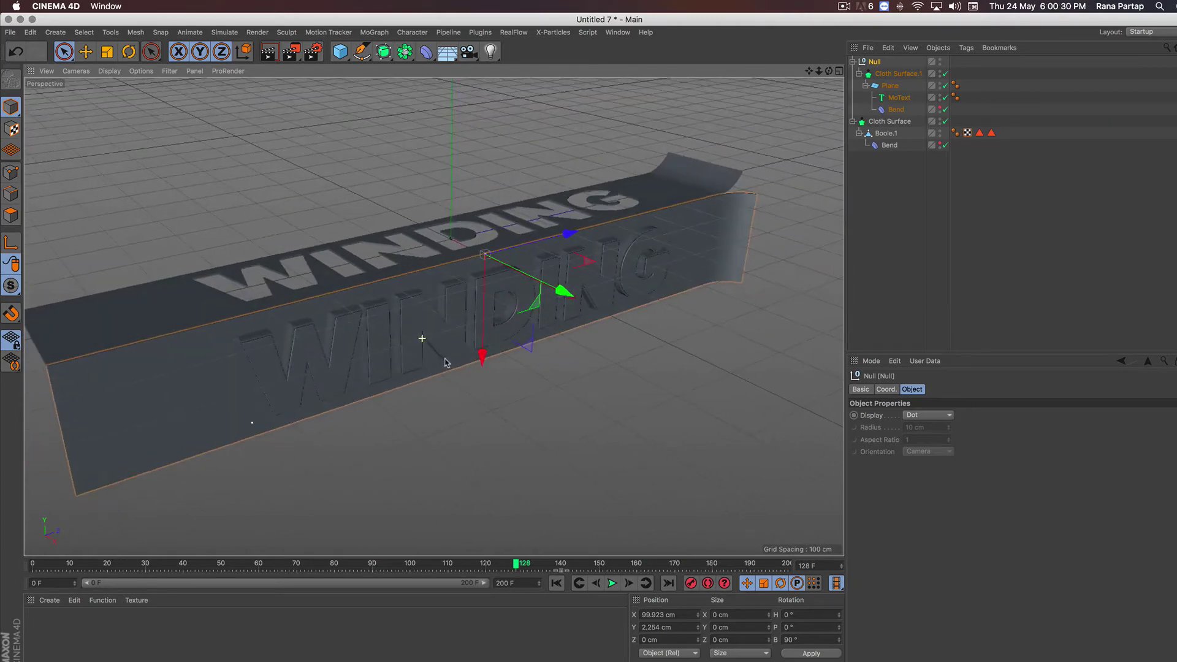
Create a fully saturated red material and apply it to the letters and the back strip
double_click(54, 635)
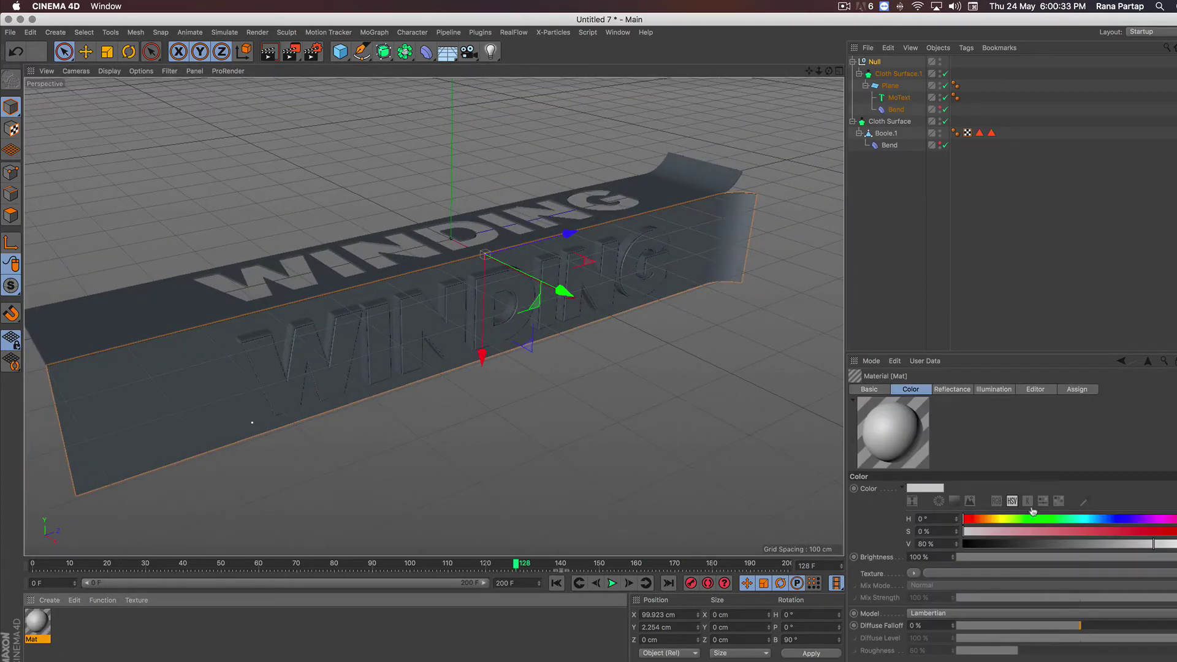
drag(1126, 530, 1176, 531)
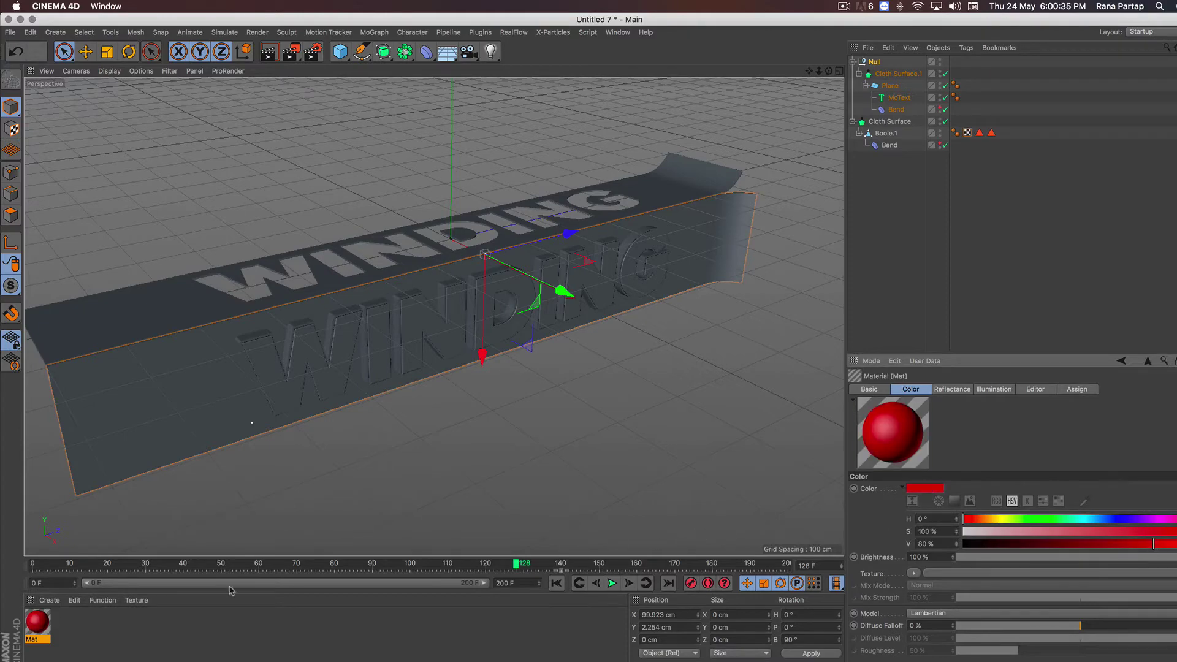
mouse_move(37, 620)
mouse_down()
mouse_move(138, 429)
mouse_move(146, 439)
mouse_up()
click(45, 637)
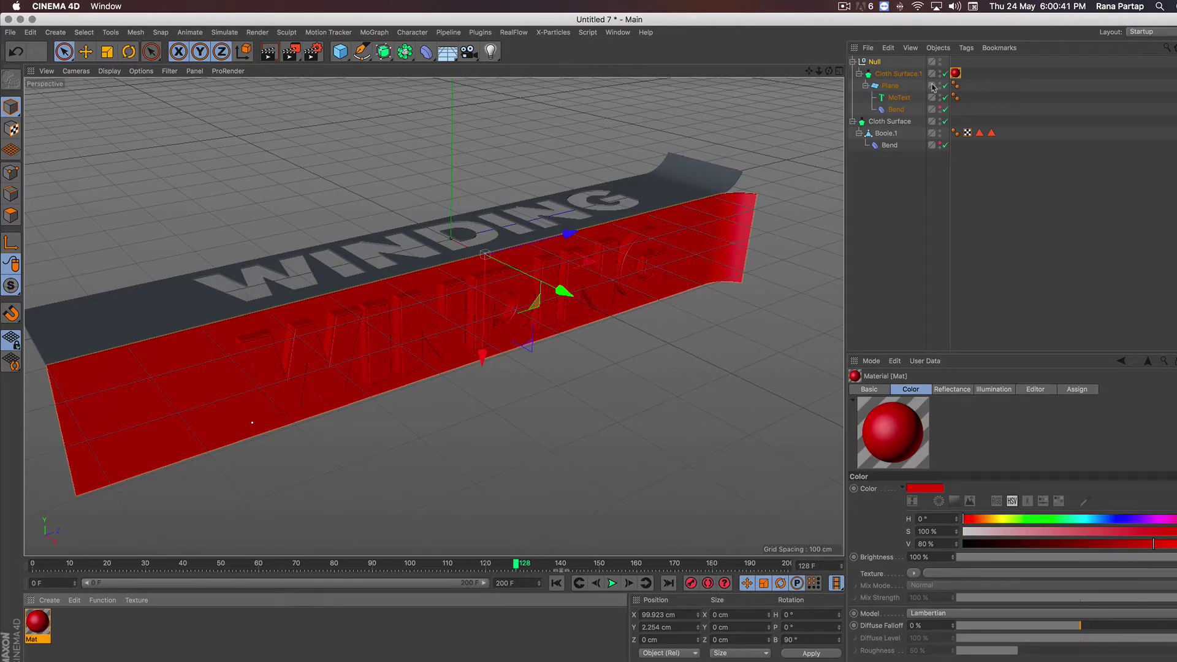
drag(955, 74, 970, 102)
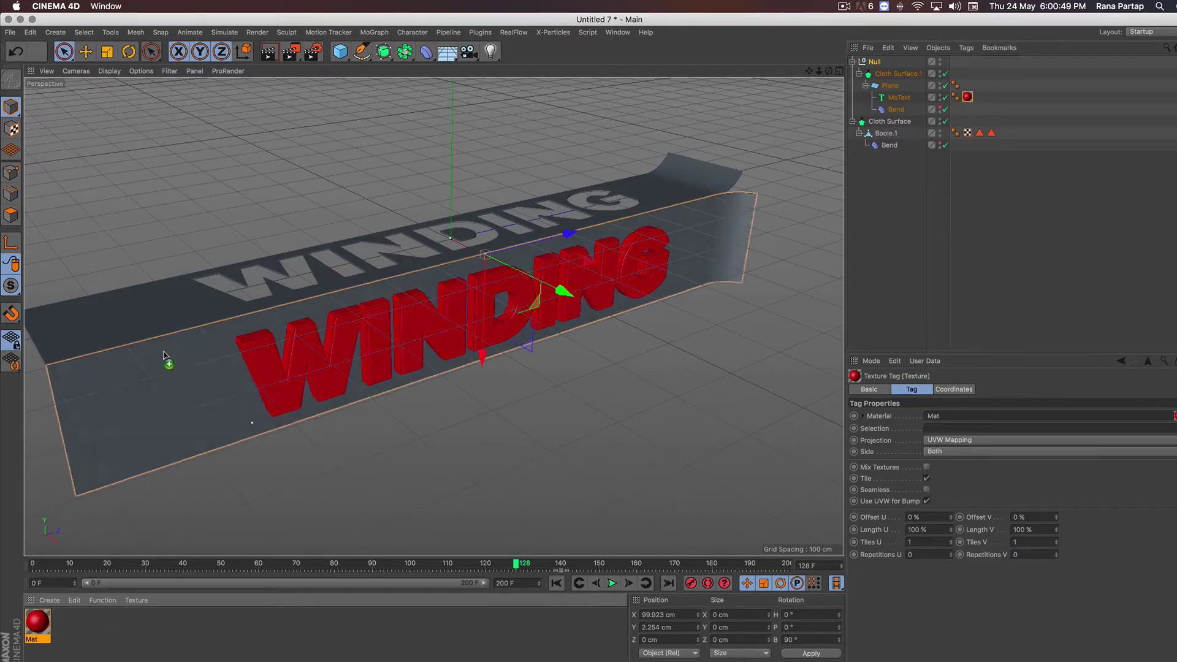
drag(39, 623, 159, 307)
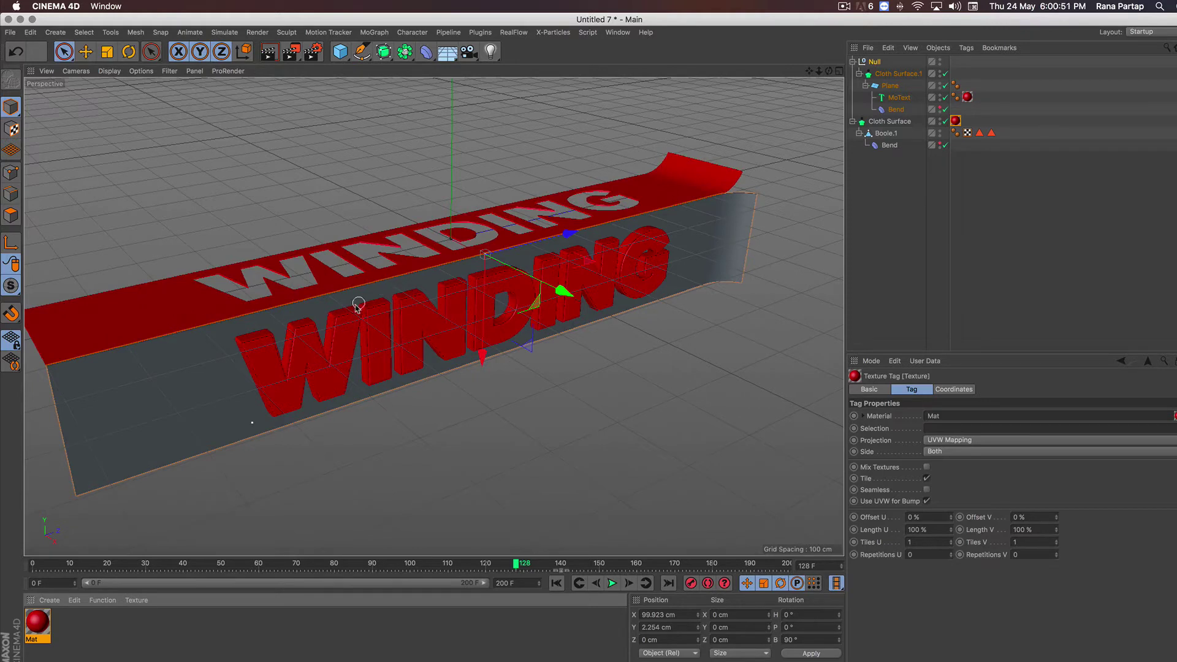
Duplicate it as a desaturated grey material at 64% value and apply it to the front strip
ctrl+drag(42, 625, 75, 633)
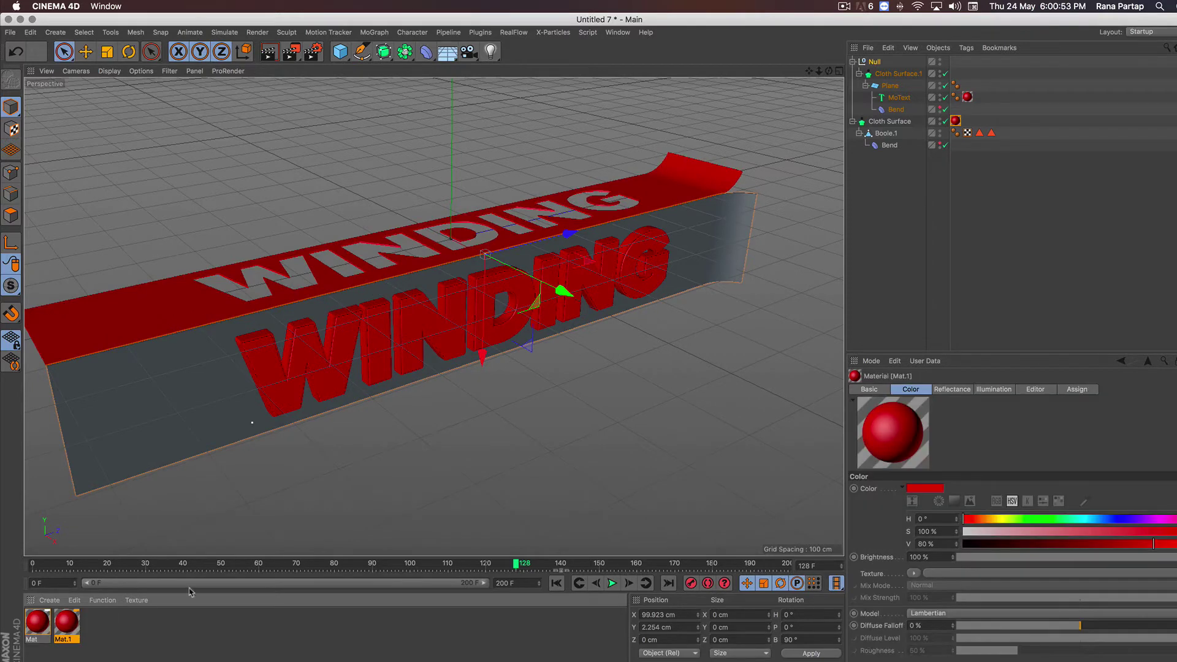
drag(1050, 531, 965, 532)
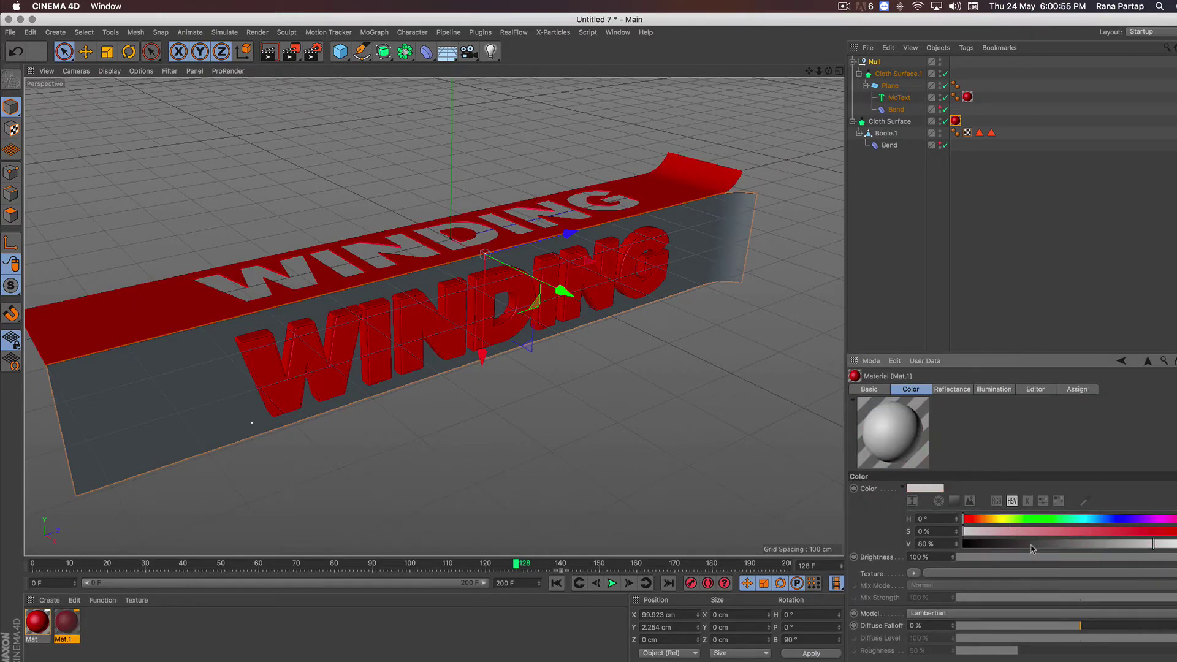
click(1113, 545)
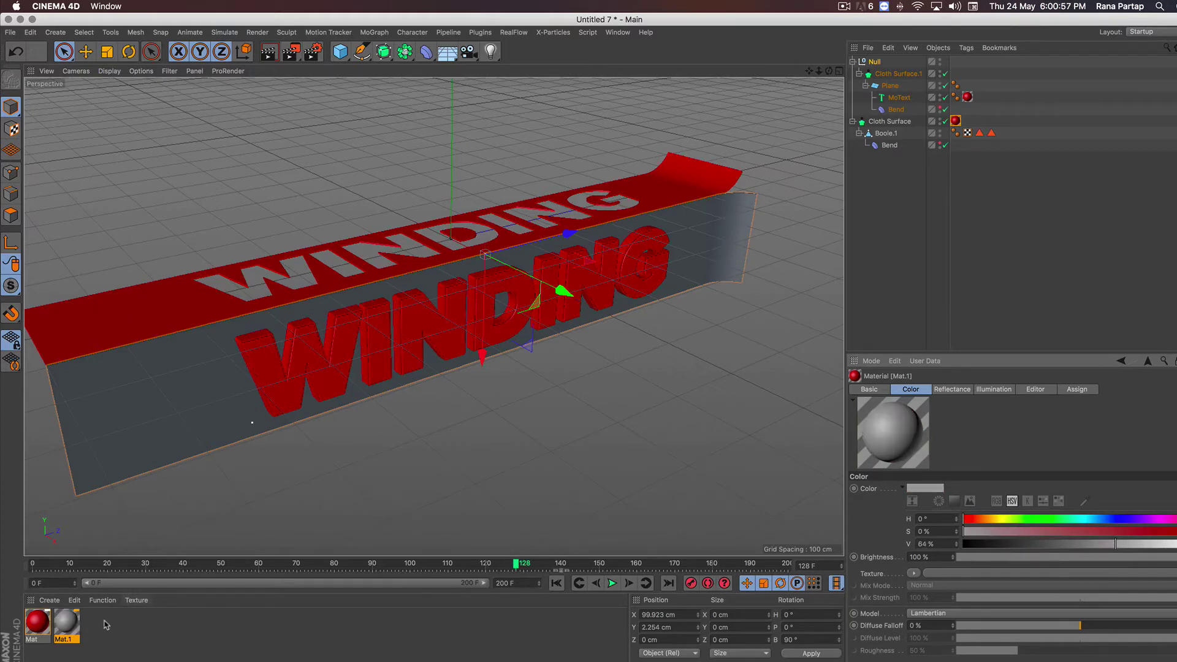
click(73, 624)
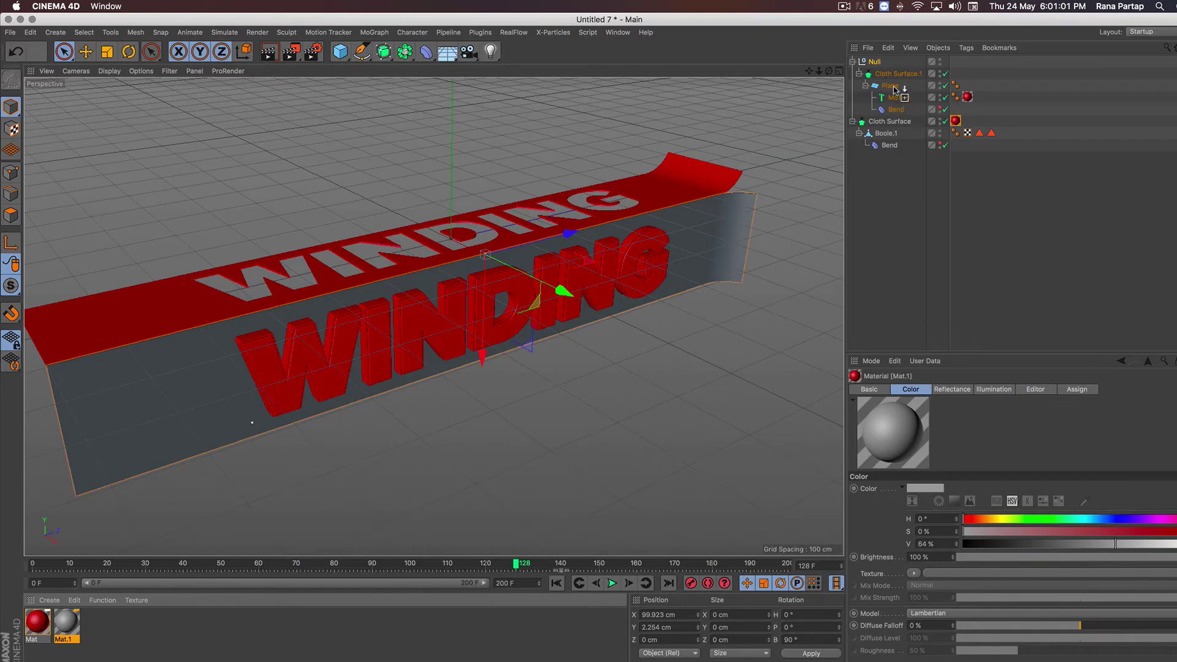
drag(894, 90, 894, 93)
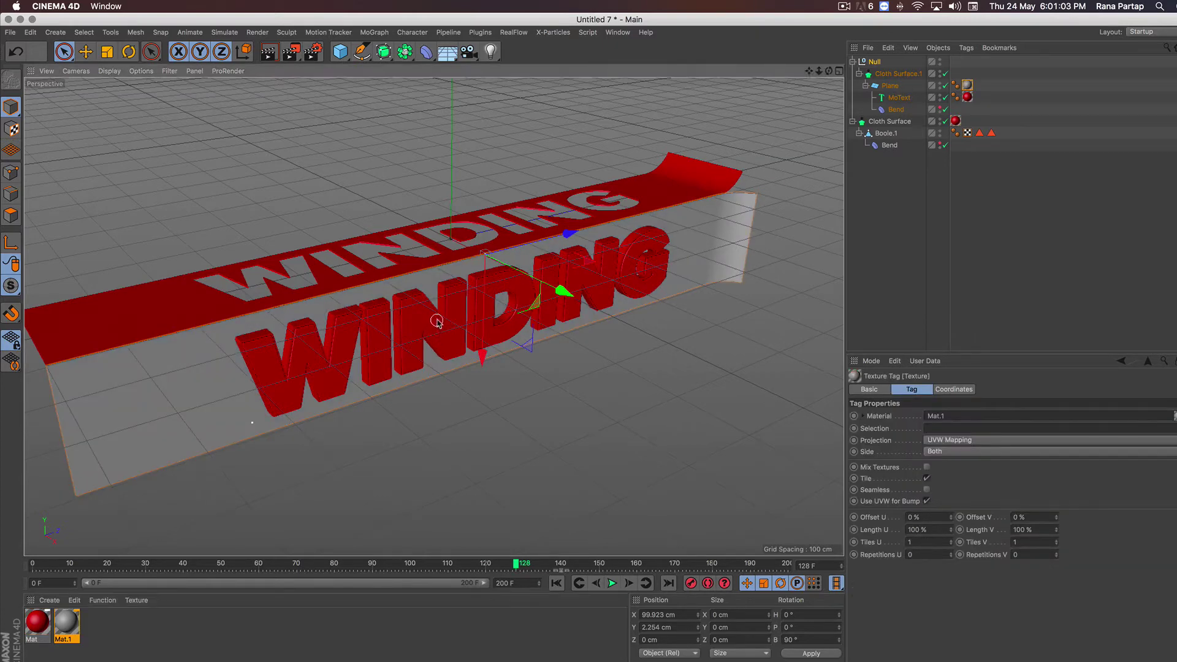
Add a Floor object and lower it beneath the strips
alt+drag(439, 334, 447, 318)
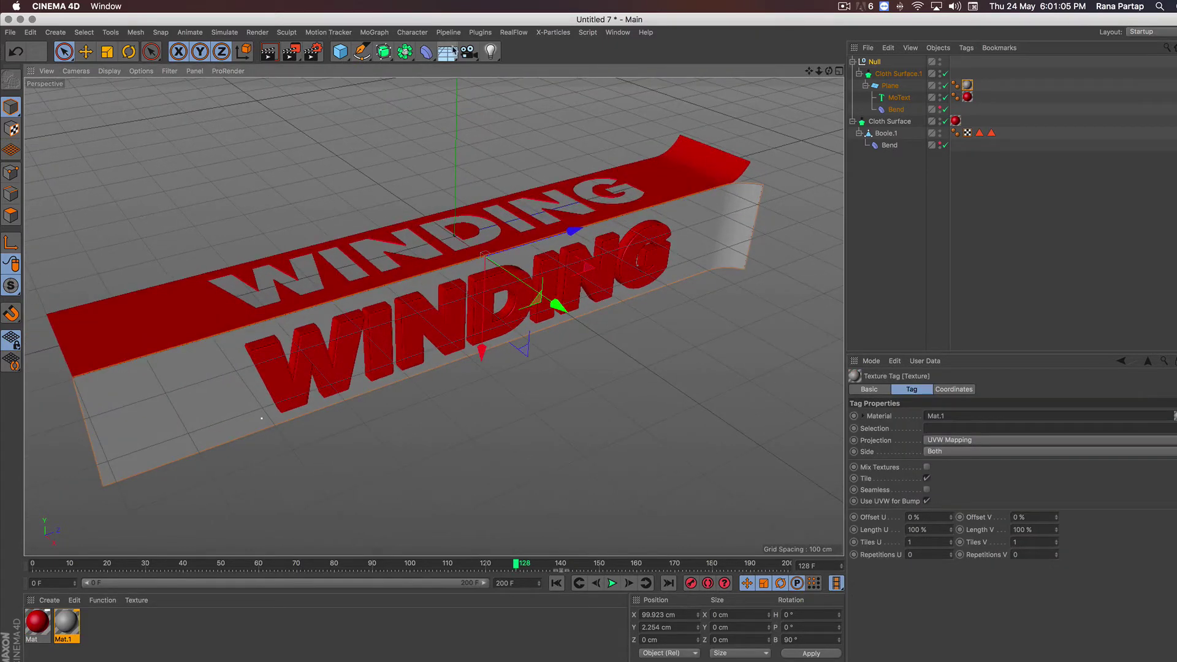
drag(453, 50, 495, 75)
click(496, 69)
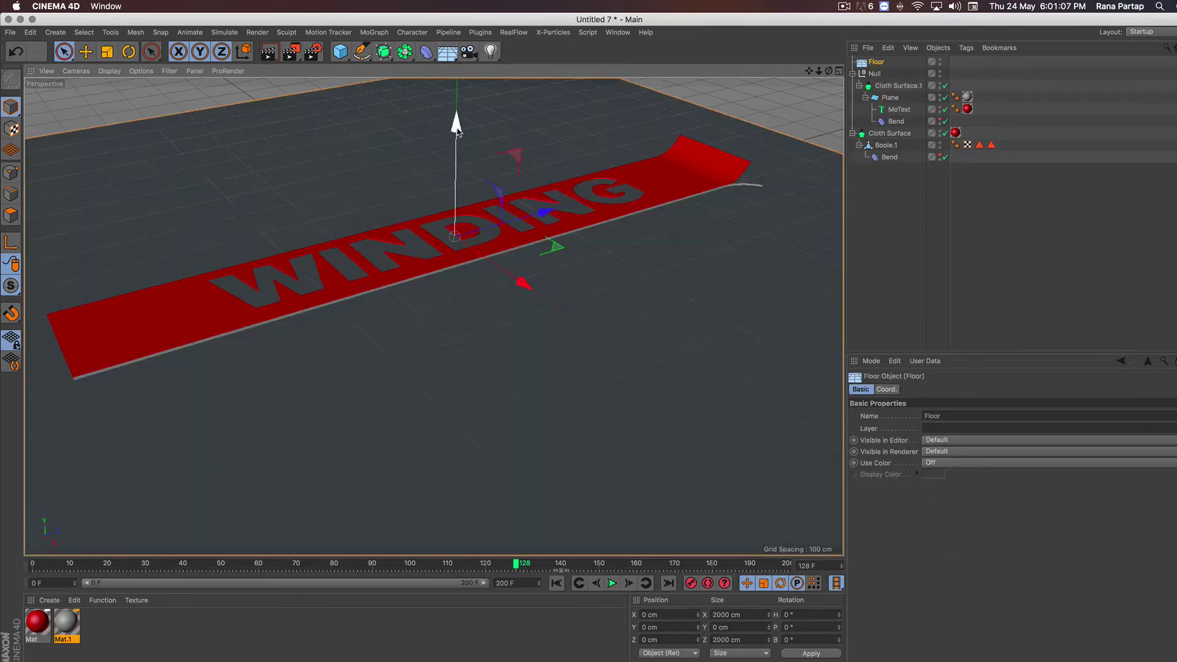
mouse_move(456, 129)
mouse_down()
mouse_move(464, 248)
mouse_move(448, 235)
mouse_up()
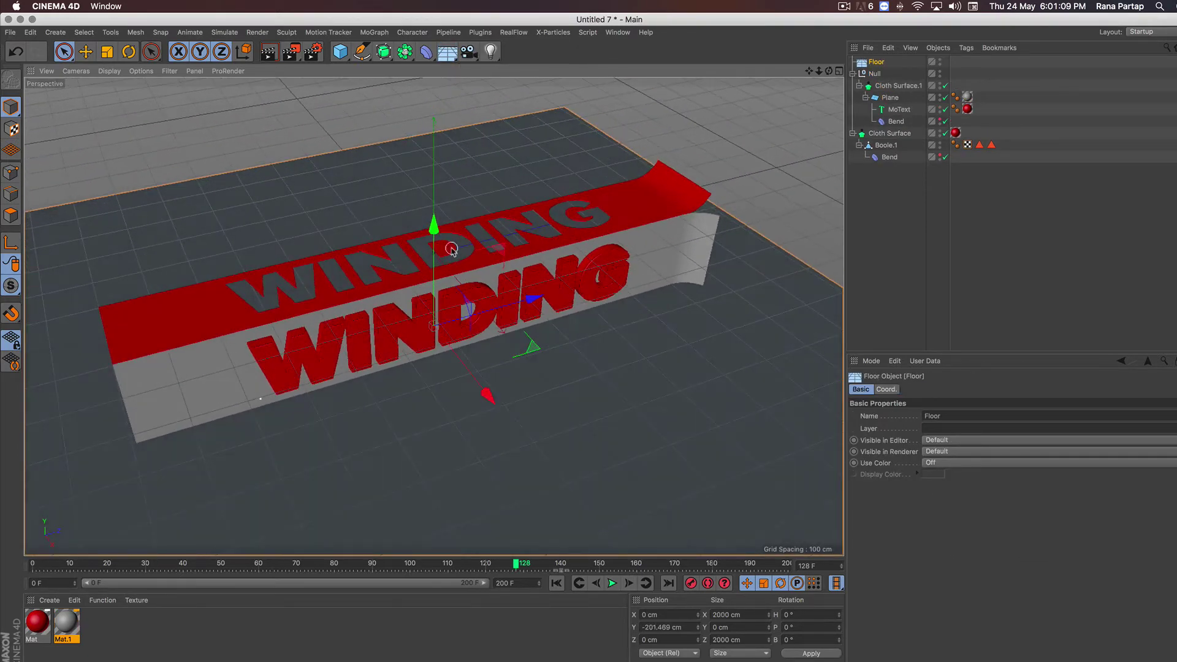
Load The Illuminati lighting preset from the Content Browser into the scene
click(617, 32)
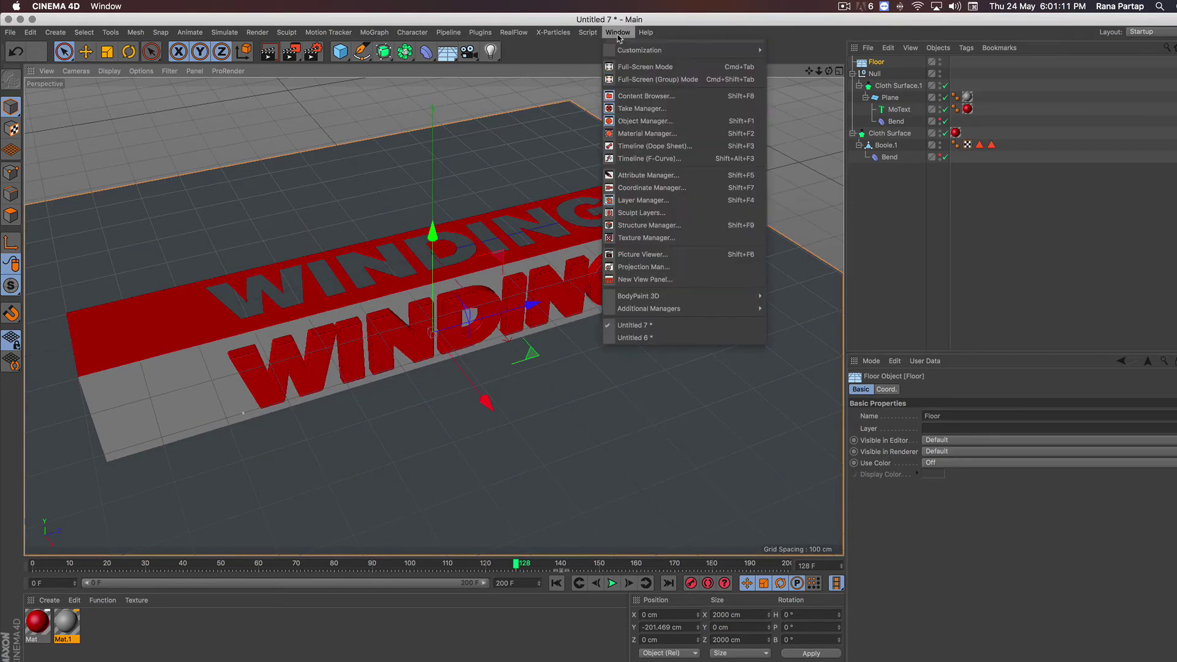
click(672, 98)
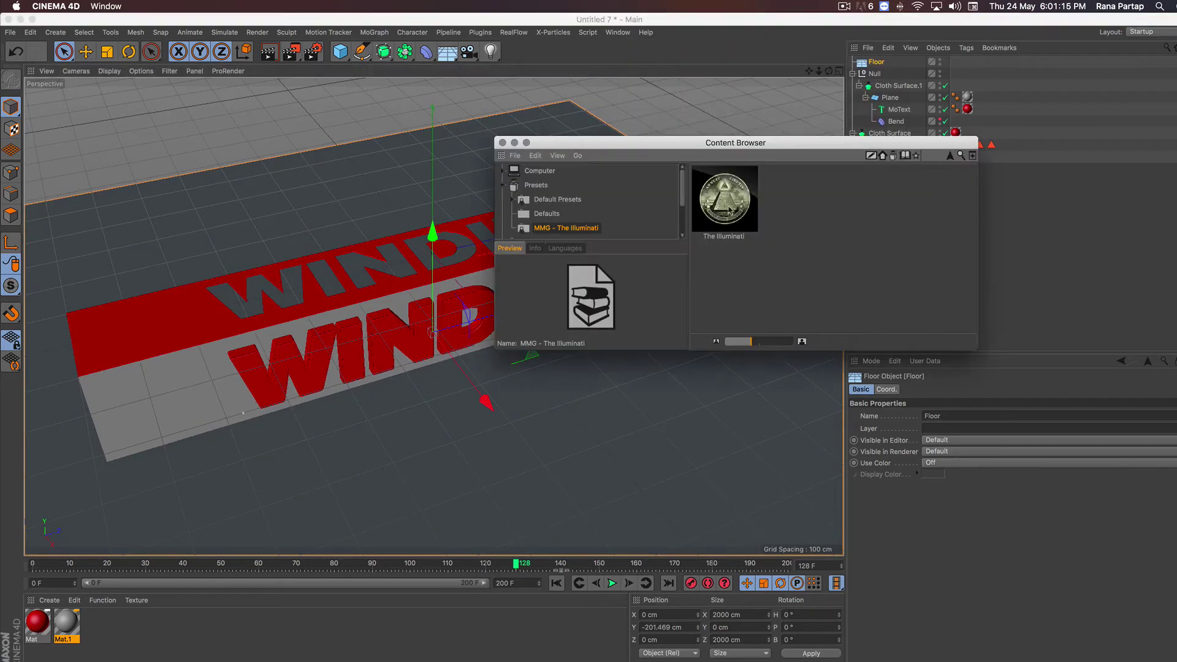
double_click(729, 208)
click(503, 144)
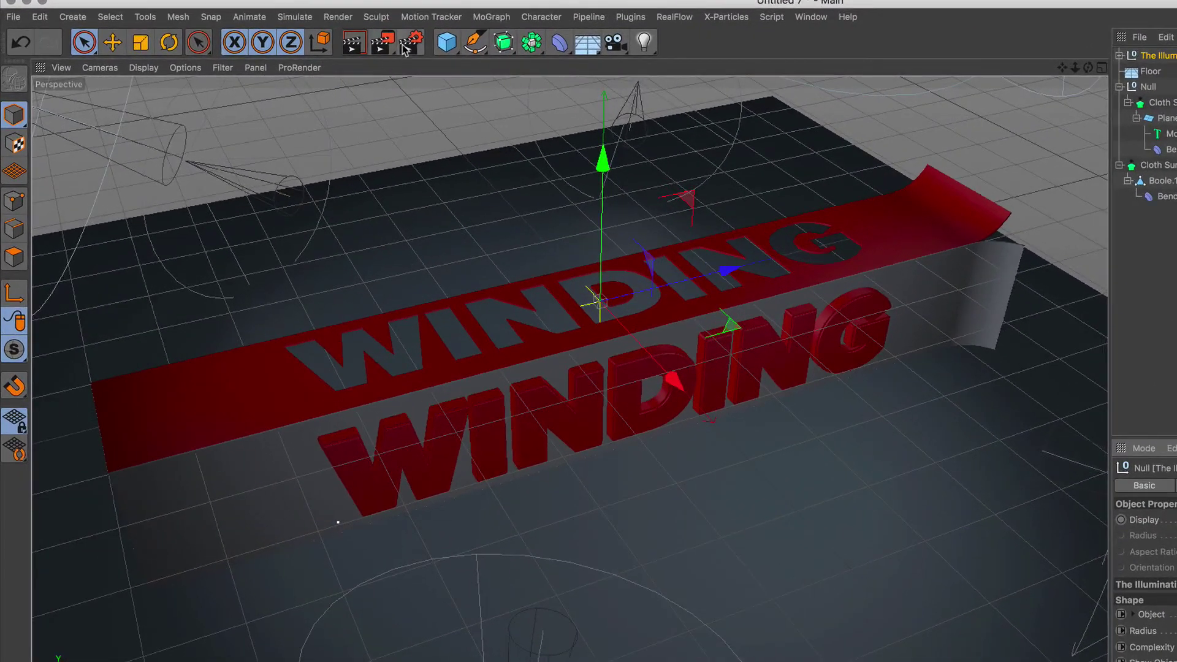
Add an Ambient Occlusion post effect in Render Settings
click(403, 46)
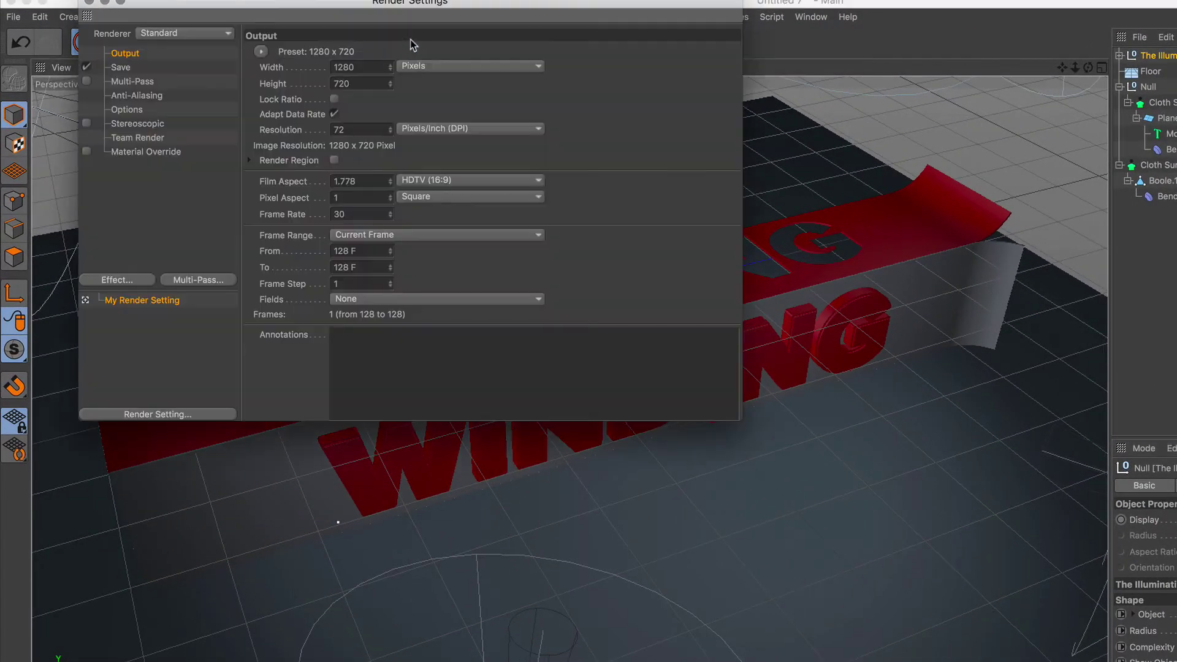
click(119, 280)
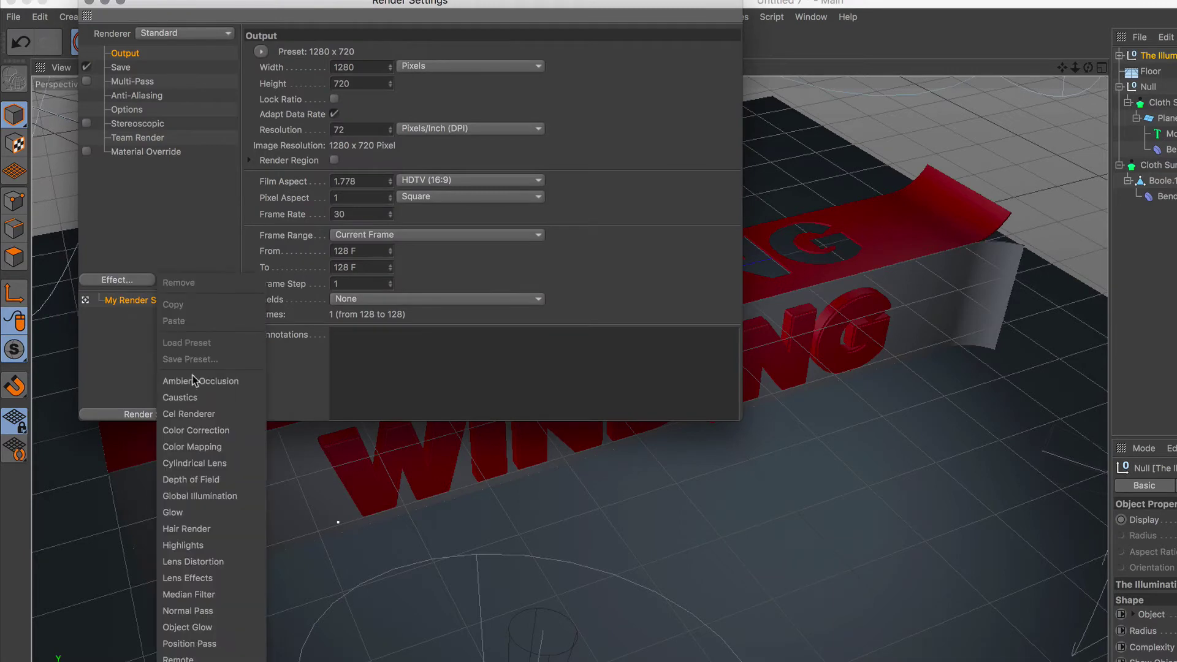
click(236, 381)
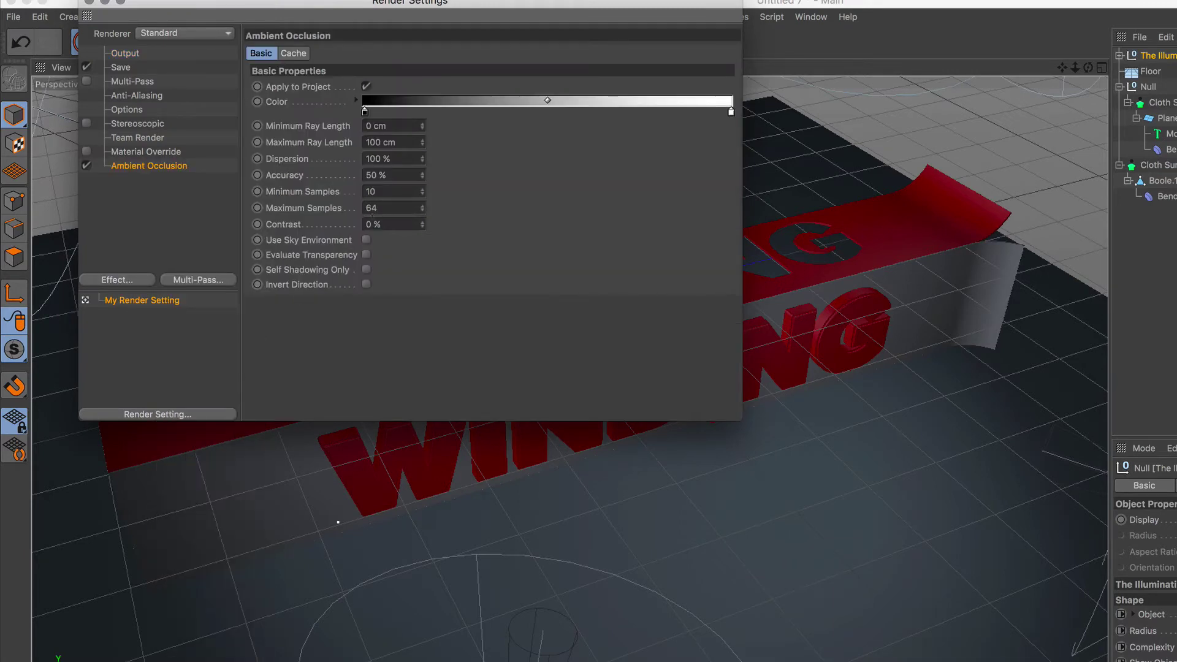
click(89, 4)
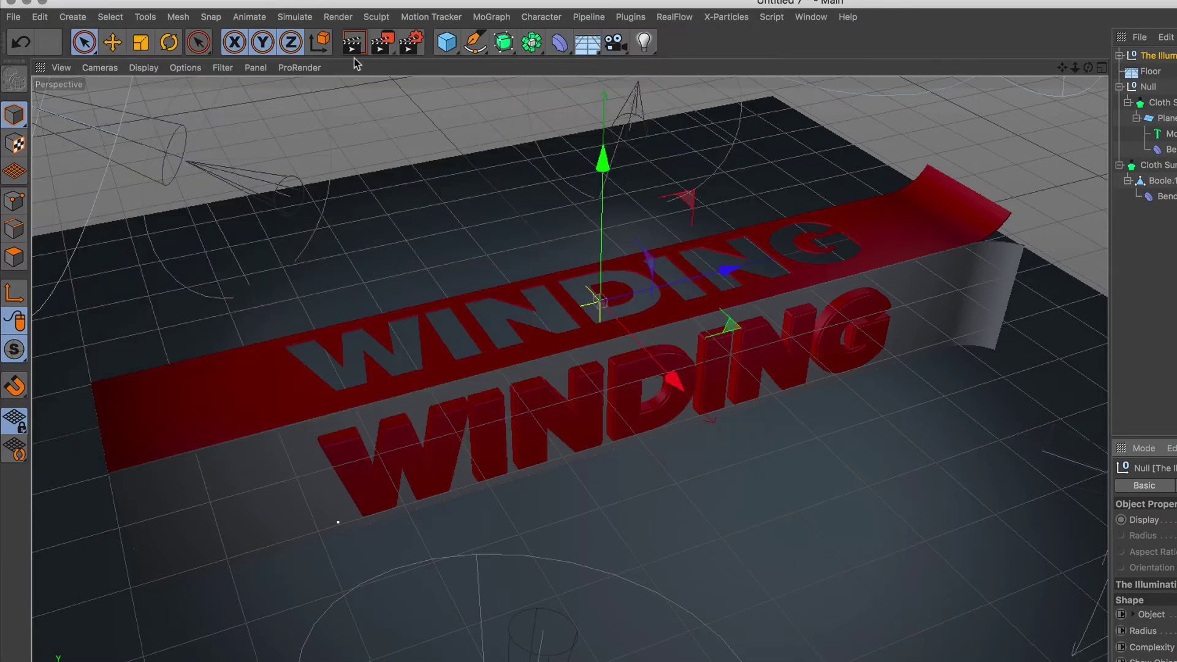
Test-render the ambient-occlusion lighting at frames 93 and 61, then return to the editor view
key(ctrl+r)
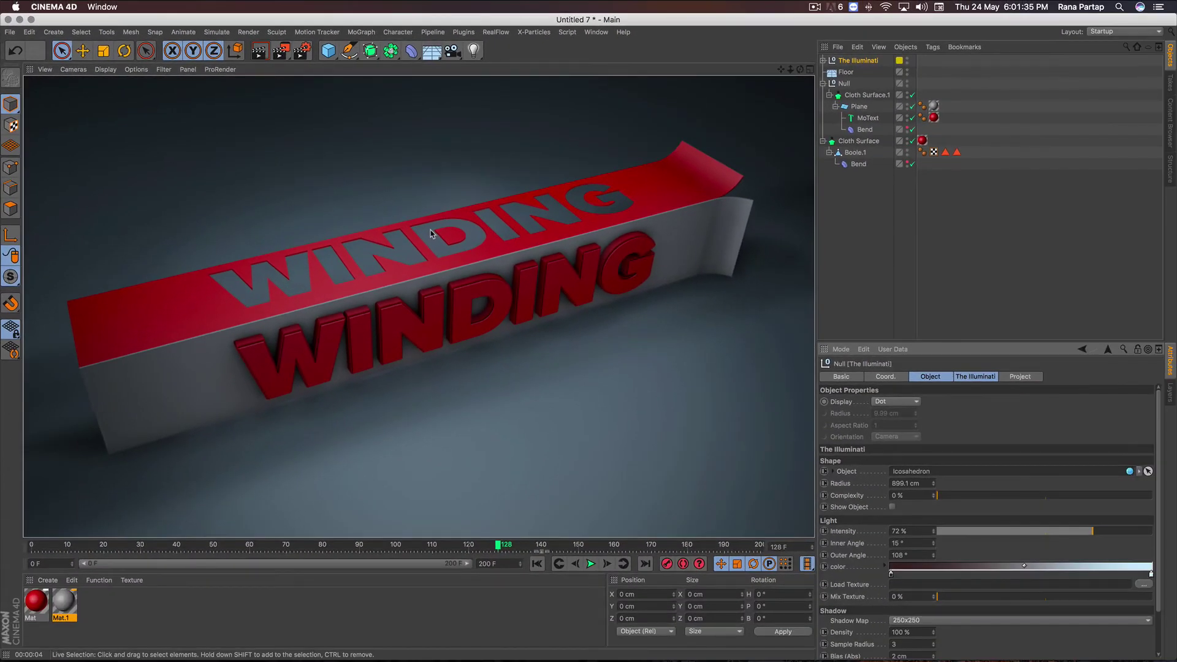
drag(495, 545, 325, 557)
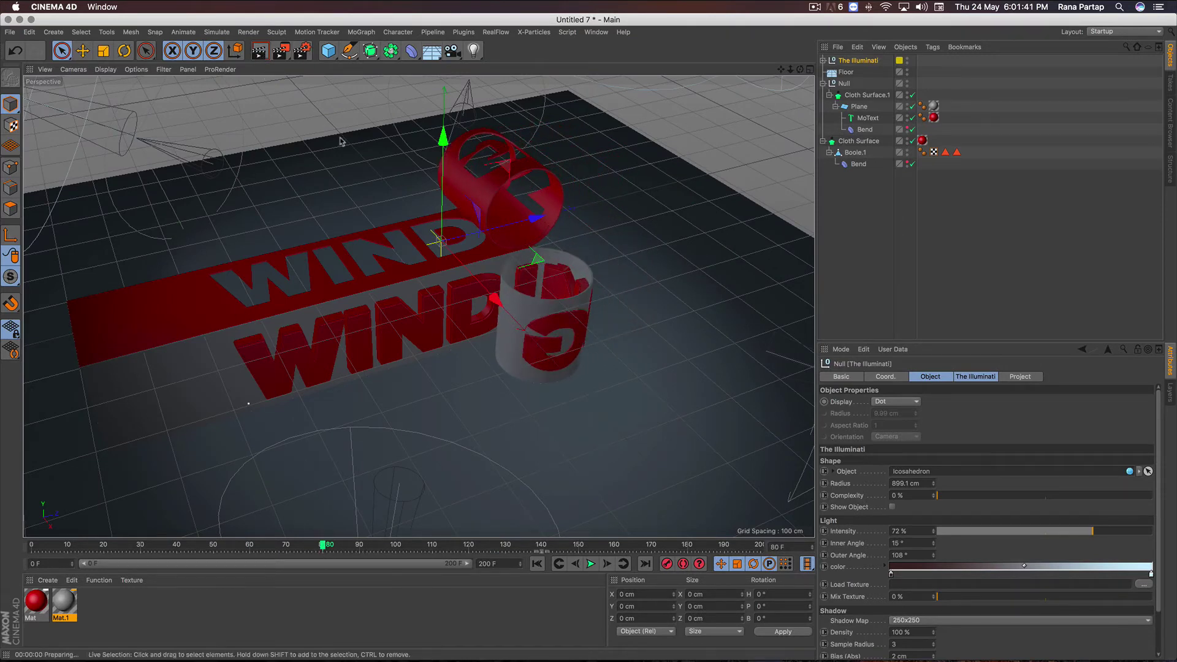
key(alt+r)
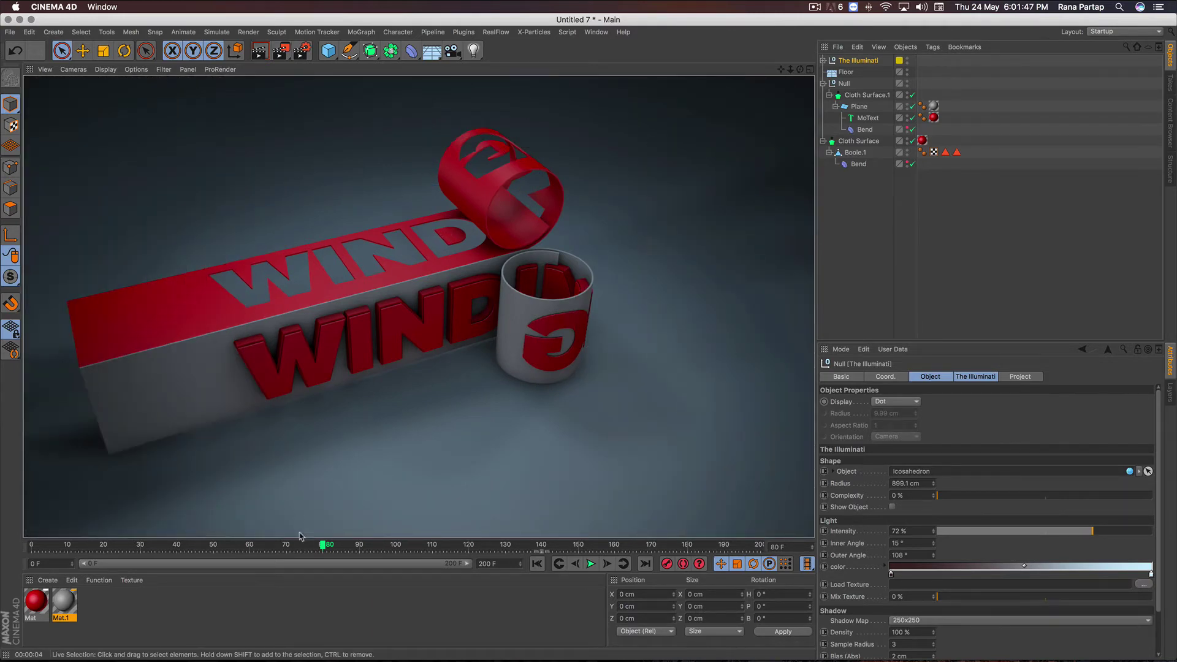
drag(321, 546, 255, 550)
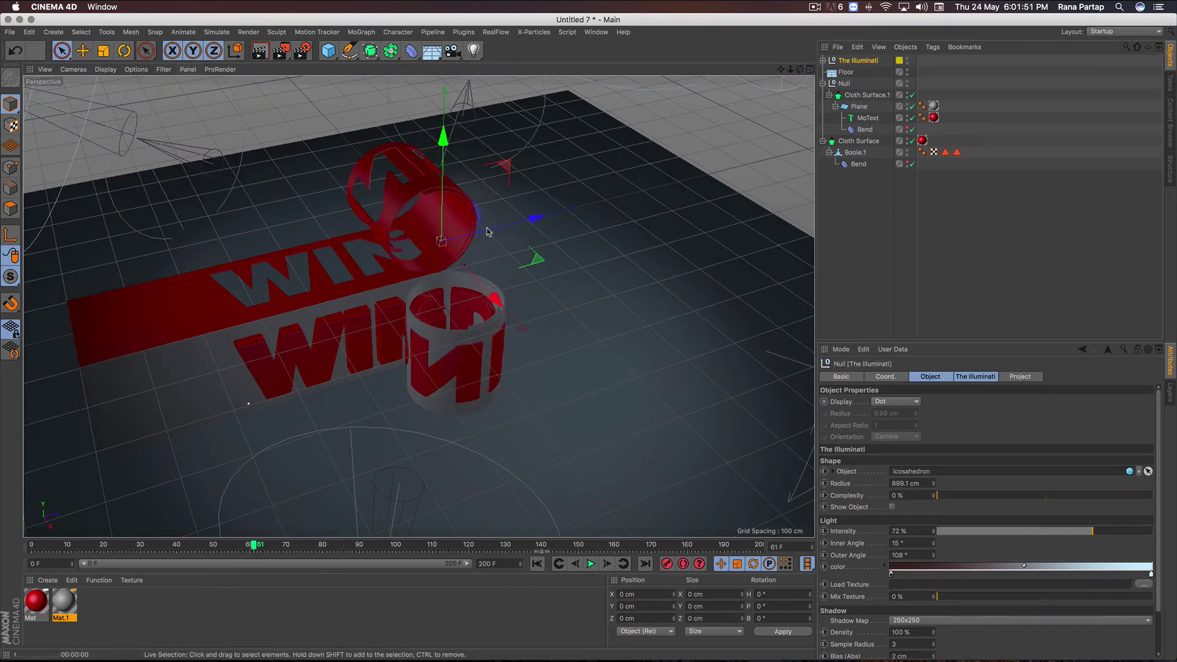
key(ctrl+r)
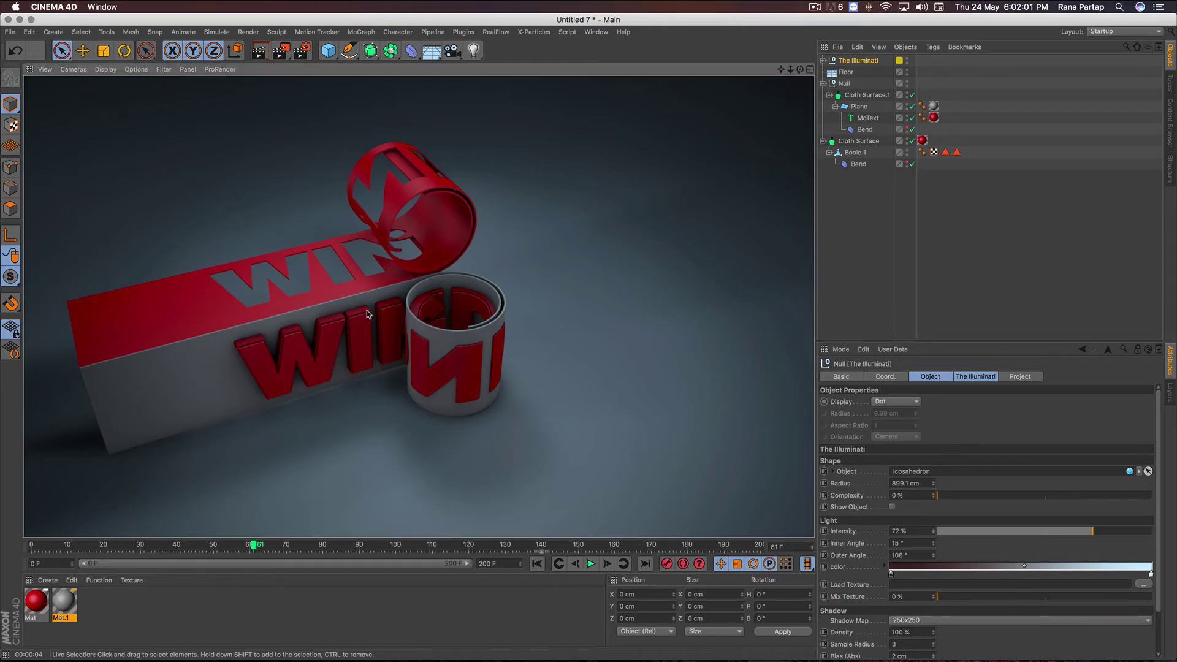
mouse_move(368, 314)
mouse_down()
mouse_move(374, 300)
mouse_move(422, 403)
mouse_up()
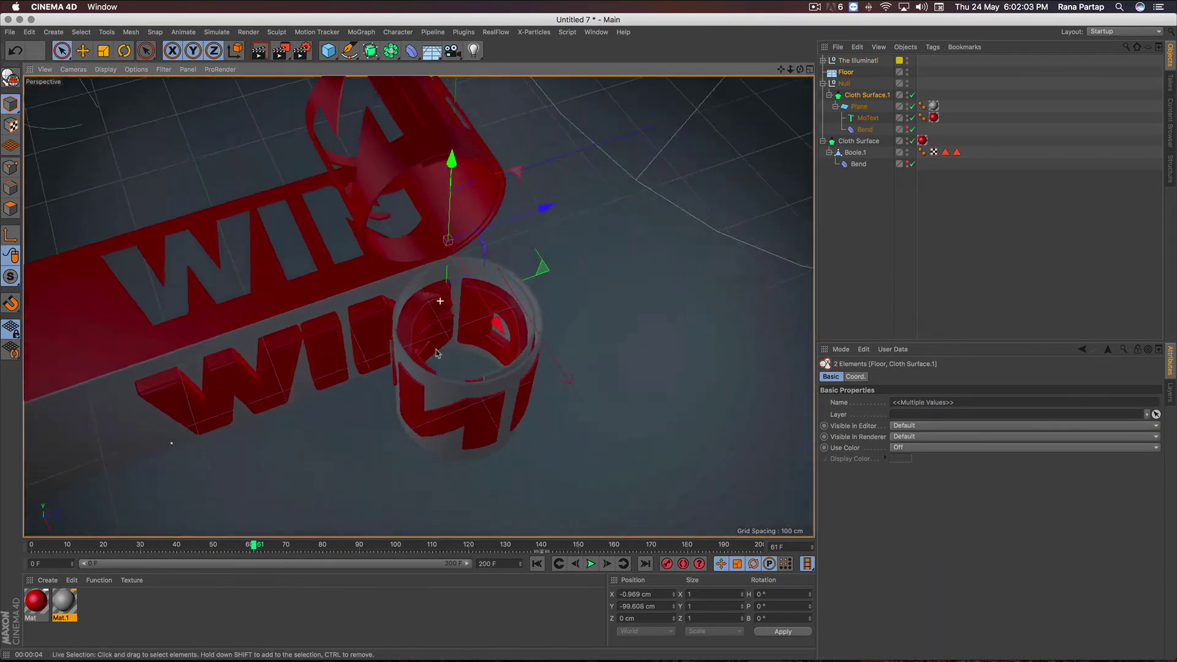
Reduce the MoText extrusion depth from 20 cm to 8 cm, then scrub to frame 80
scroll(513, 380, up, 2)
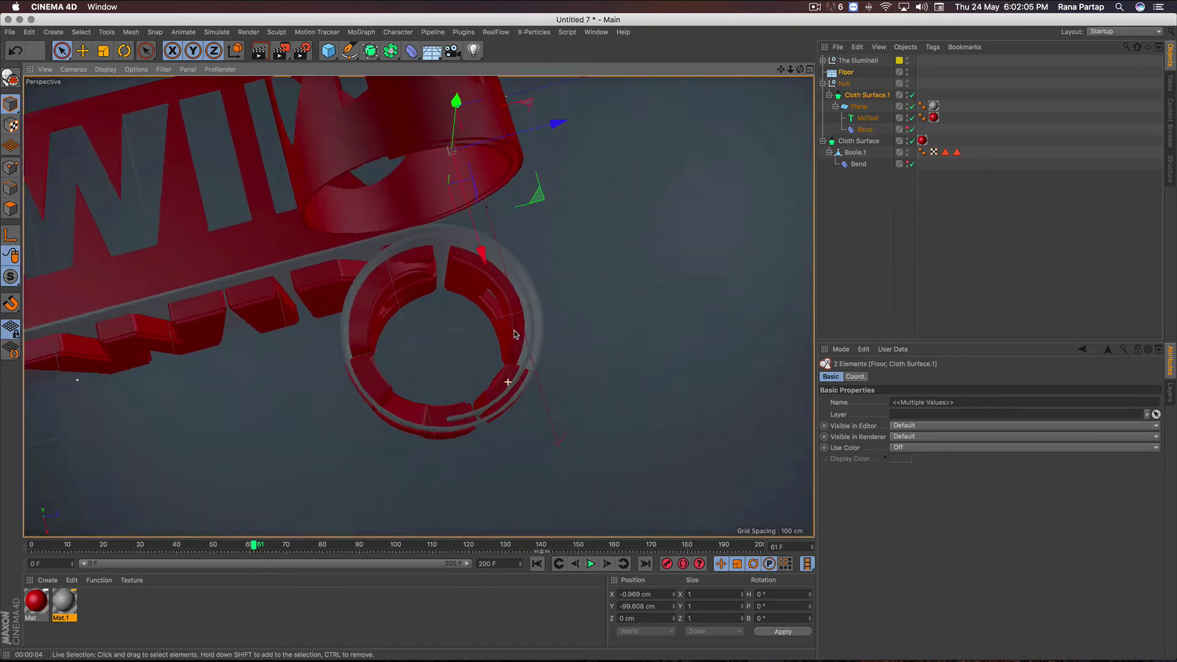
scroll(512, 374, up, 2)
scroll(473, 376, up, 2)
mouse_move(473, 377)
alt+mouse_down()
mouse_move(465, 346)
mouse_move(468, 378)
mouse_move(515, 336)
alt+mouse_up()
click(845, 120)
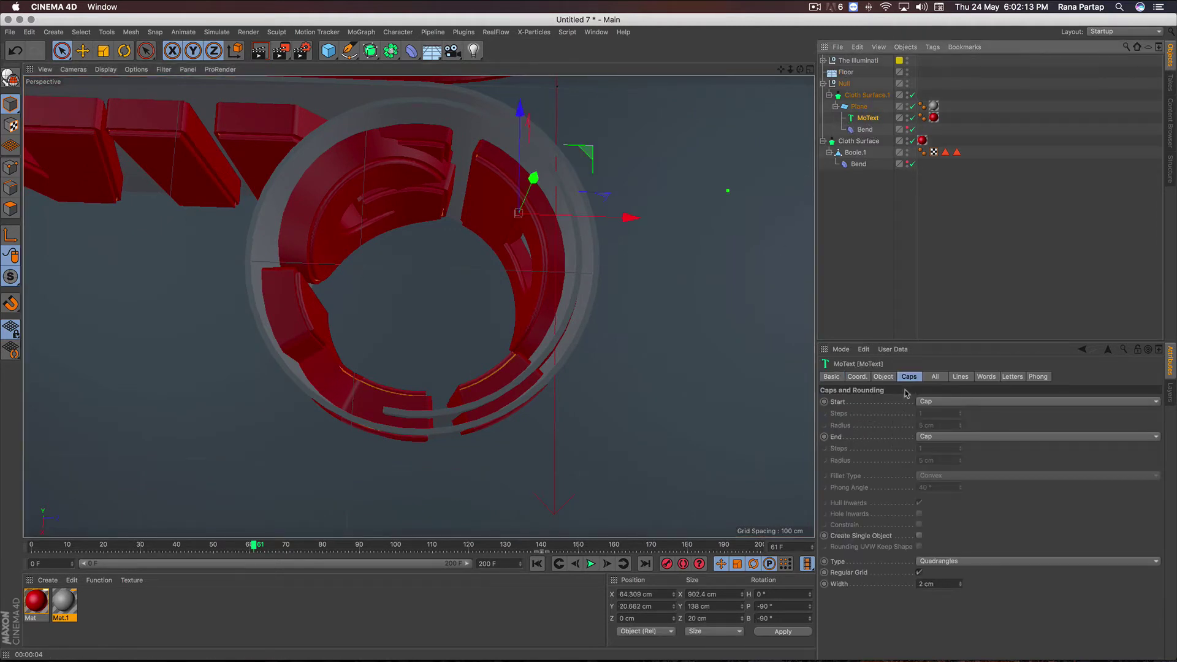
click(883, 376)
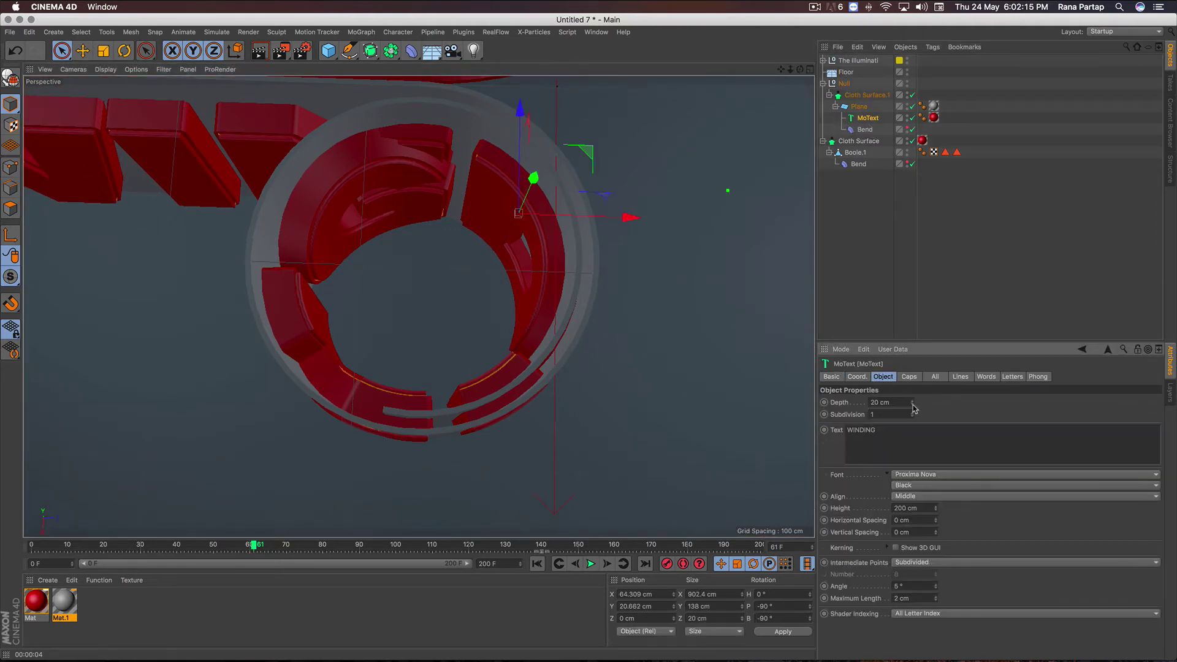
drag(912, 411, 913, 415)
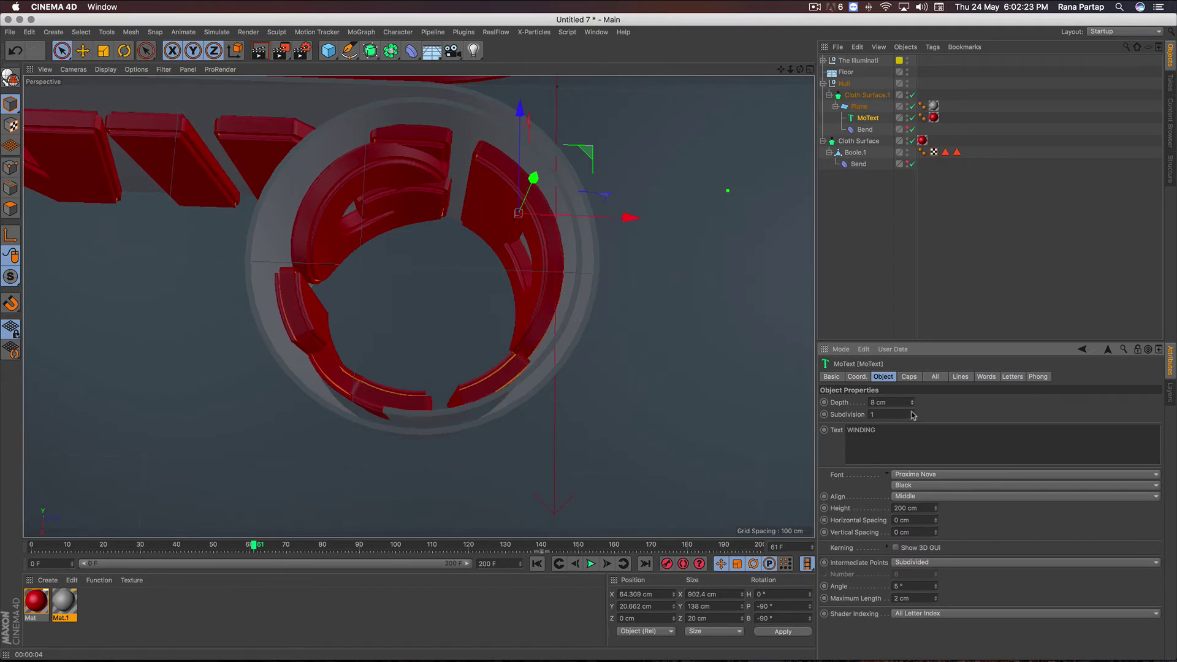
mouse_move(254, 545)
mouse_down()
mouse_move(221, 544)
mouse_move(323, 545)
mouse_up()
mouse_move(362, 384)
alt+mouse_down()
mouse_move(376, 355)
mouse_move(319, 361)
mouse_move(433, 270)
alt+mouse_up()
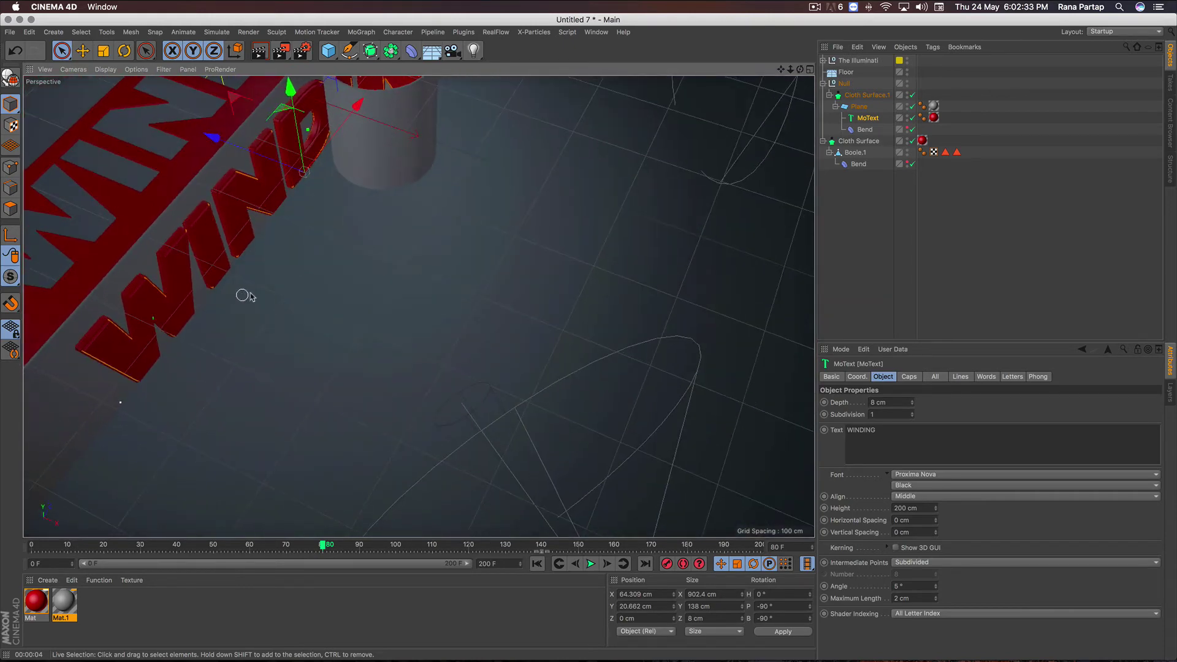
Move the WINDING text down to Position Y 12.99 cm and scrub to check the unrolling
mouse_move(241, 294)
alt+mouse_down()
mouse_move(434, 320)
mouse_move(443, 281)
alt+mouse_up()
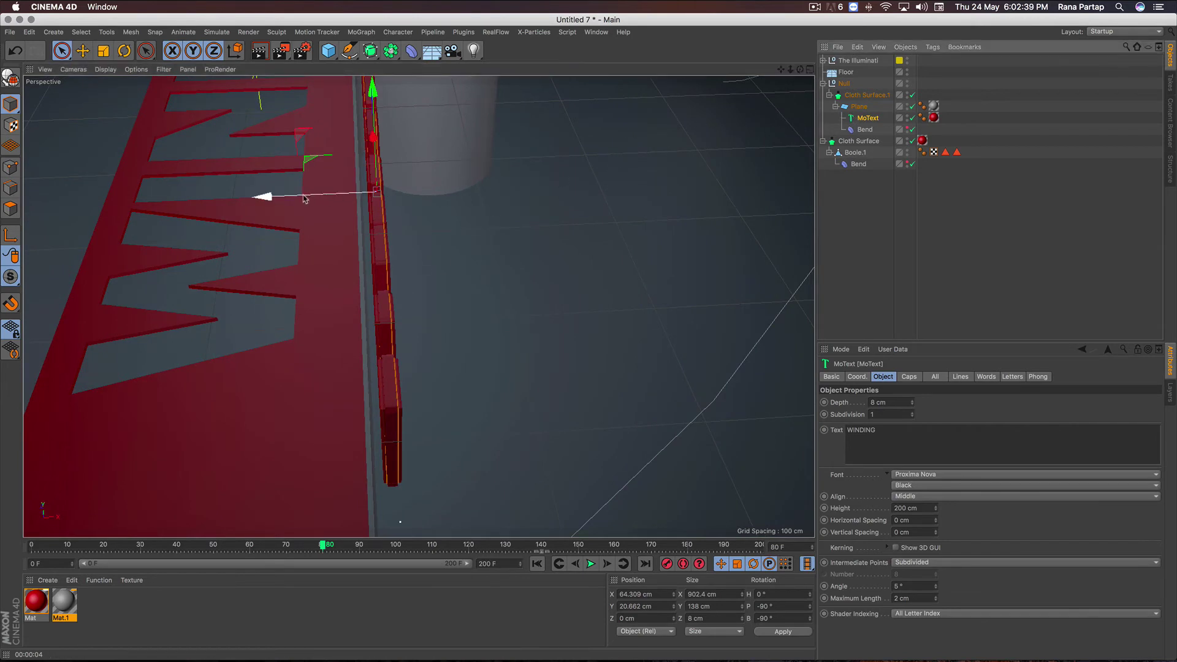
drag(304, 198, 299, 204)
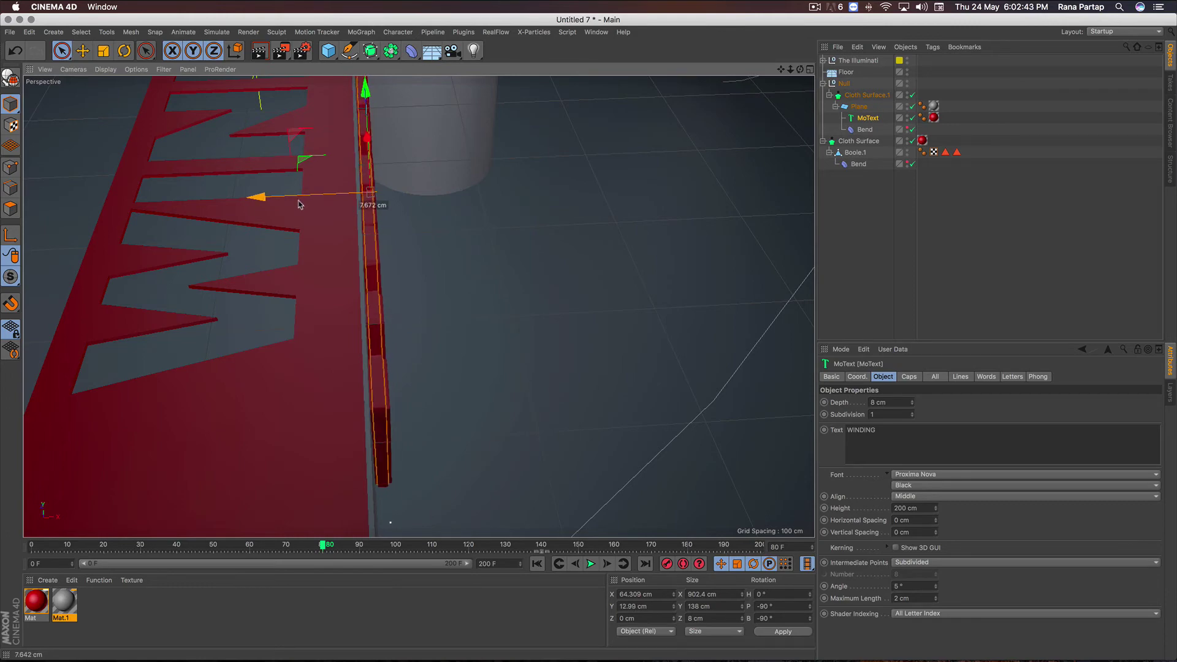
mouse_move(394, 203)
alt+mouse_down()
mouse_move(280, 186)
mouse_move(424, 303)
alt+mouse_up()
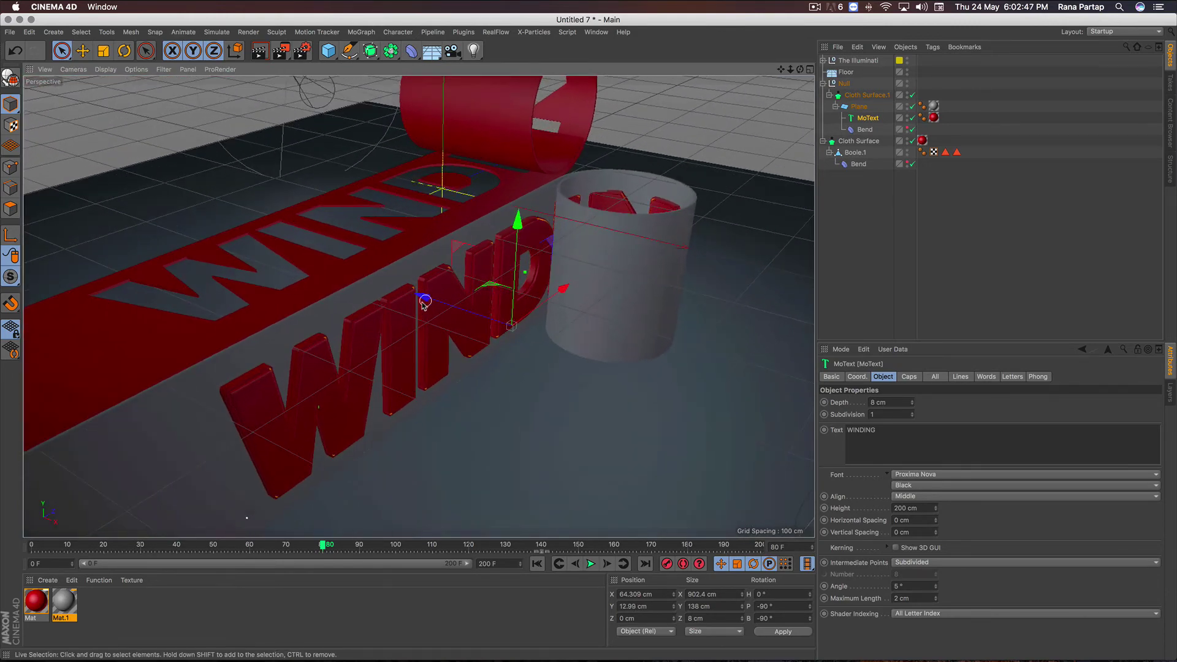
alt+drag(381, 340, 400, 322)
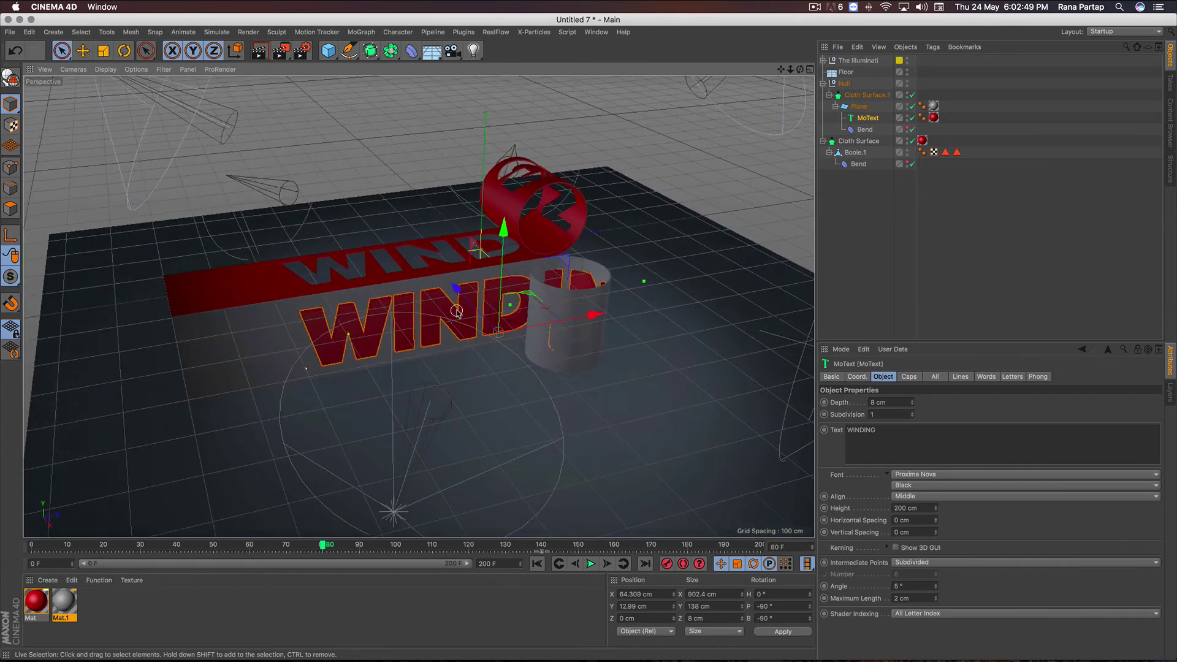
alt+drag(400, 325, 420, 394)
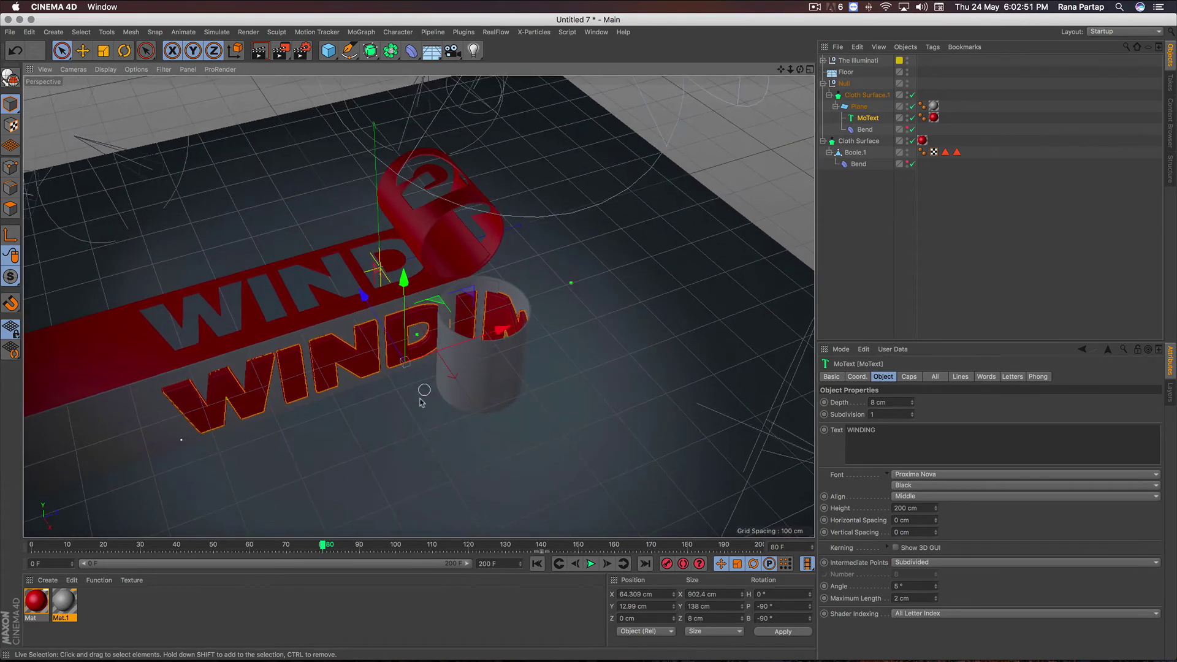
mouse_move(325, 545)
mouse_down()
mouse_move(362, 537)
mouse_move(154, 554)
mouse_move(512, 544)
mouse_up()
mouse_move(384, 380)
alt+mouse_down()
mouse_move(387, 411)
mouse_move(389, 349)
mouse_move(389, 394)
mouse_move(413, 336)
alt+mouse_up()
Play the rolling animation from frame 0 and pause it at frame 85
click(537, 563)
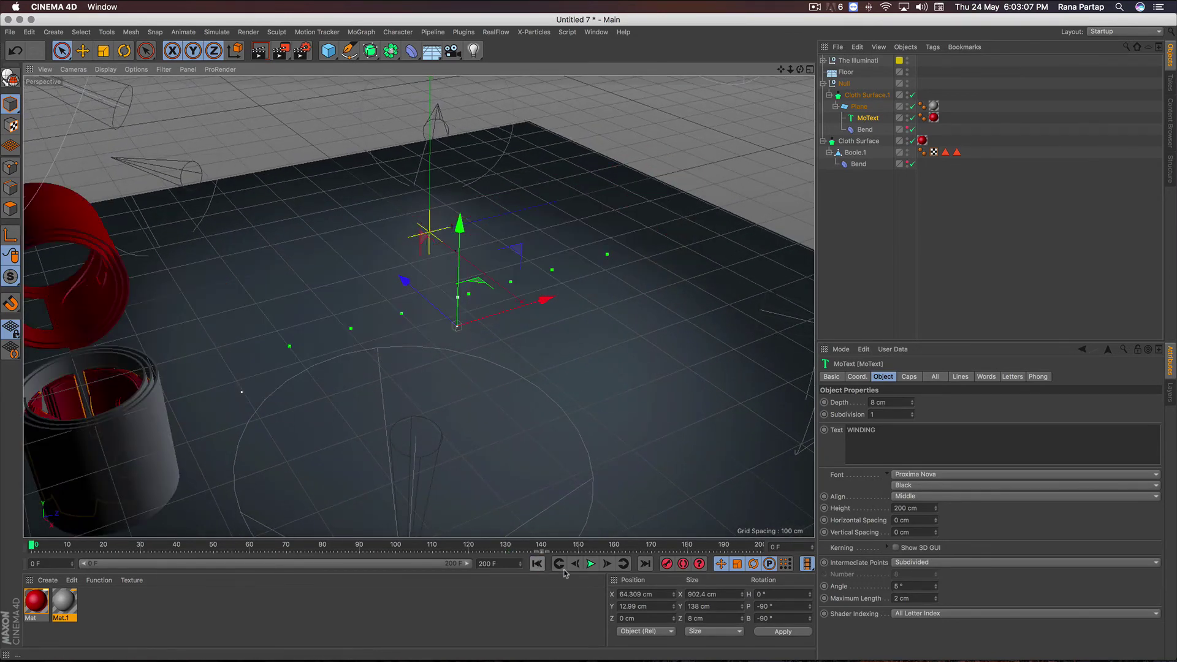
click(591, 563)
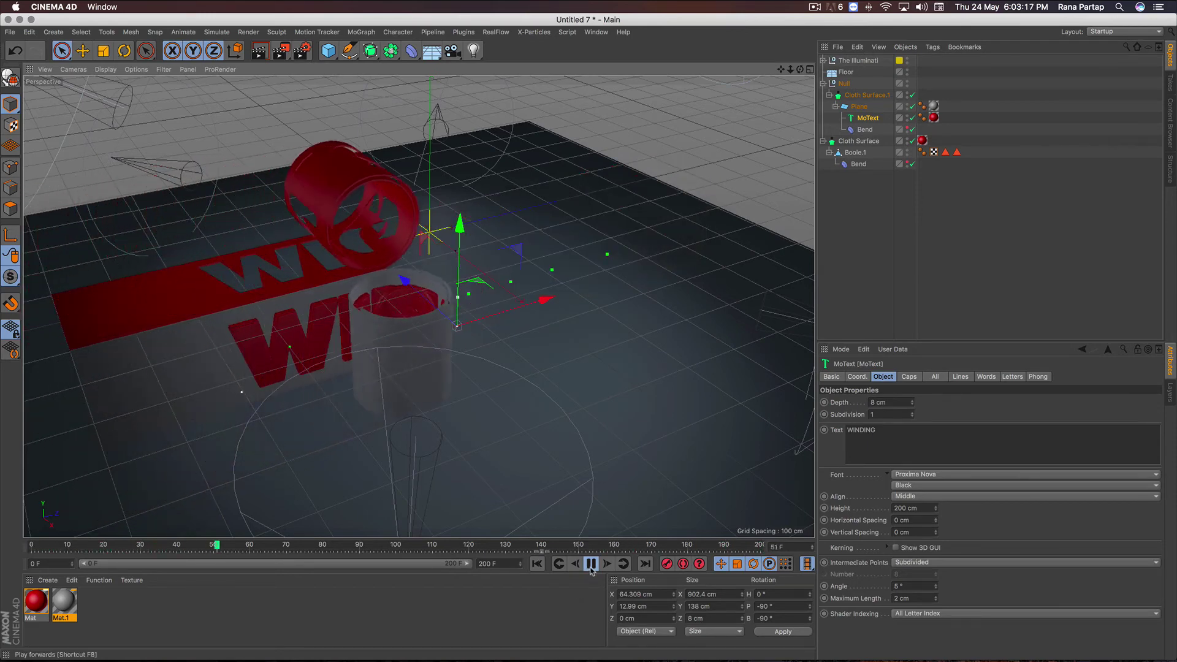
click(590, 566)
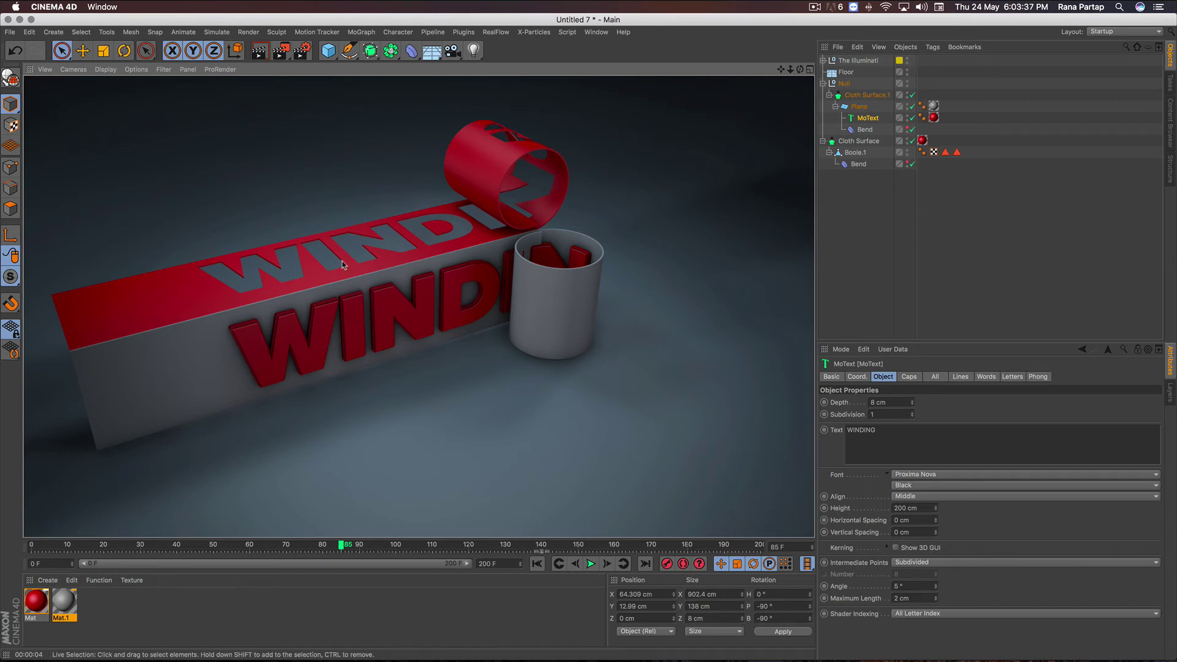
Set the Save format to MP4 with output file WINDING on the Desktop
click(303, 51)
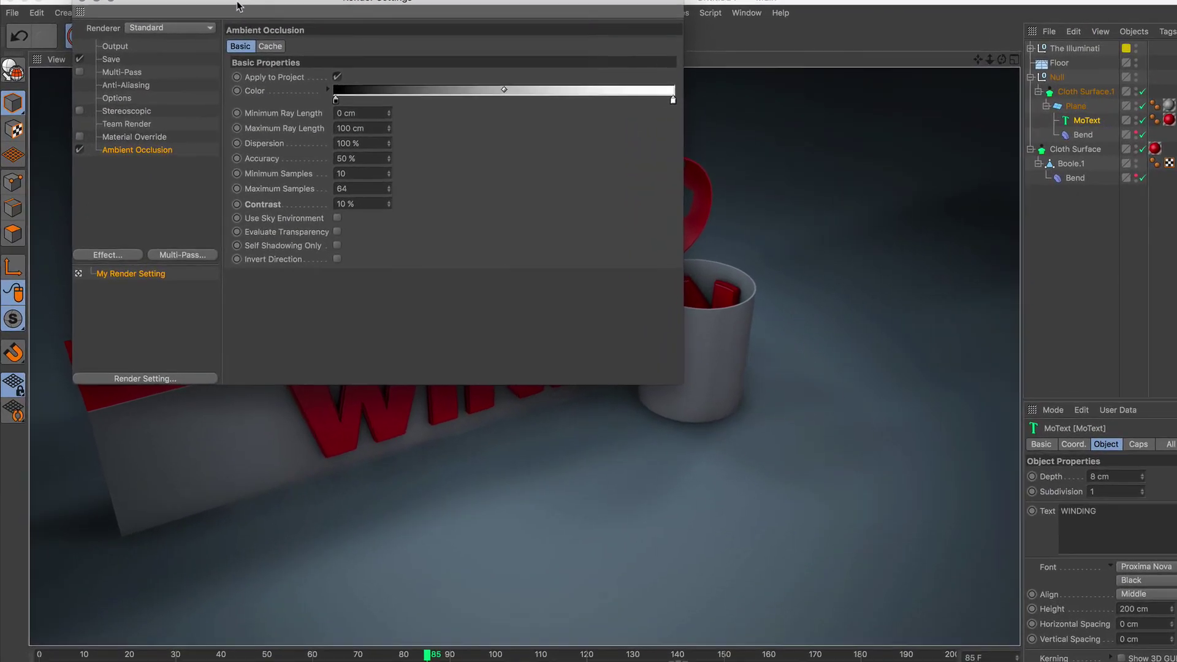
drag(200, 22, 432, 168)
click(398, 234)
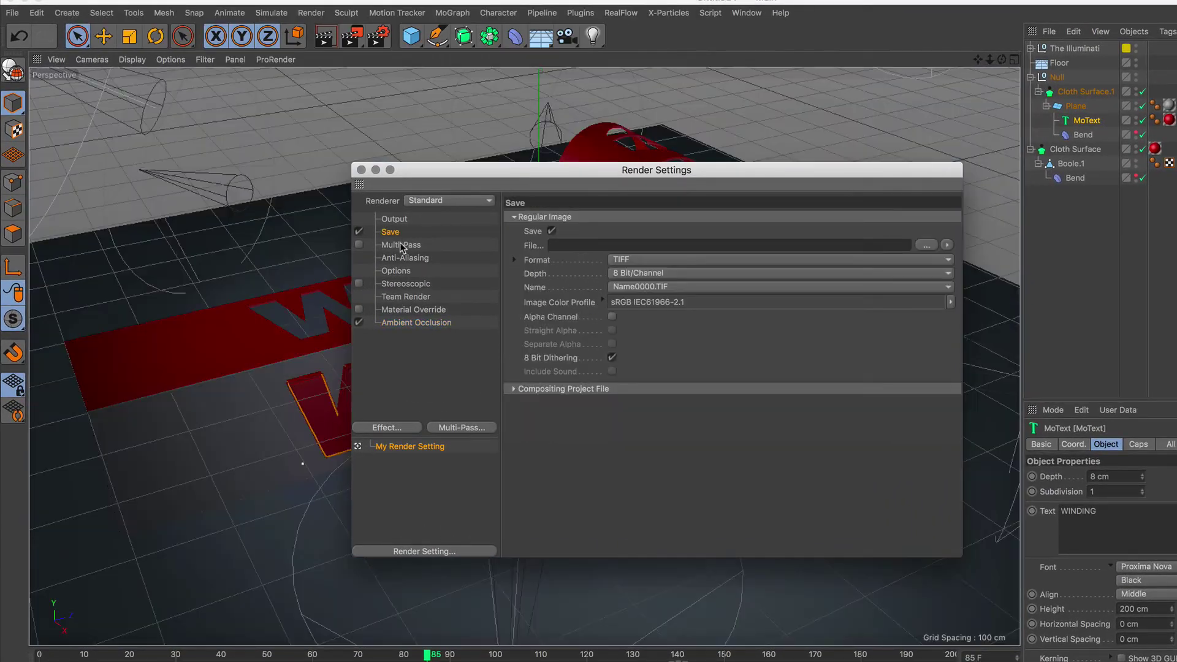
click(646, 259)
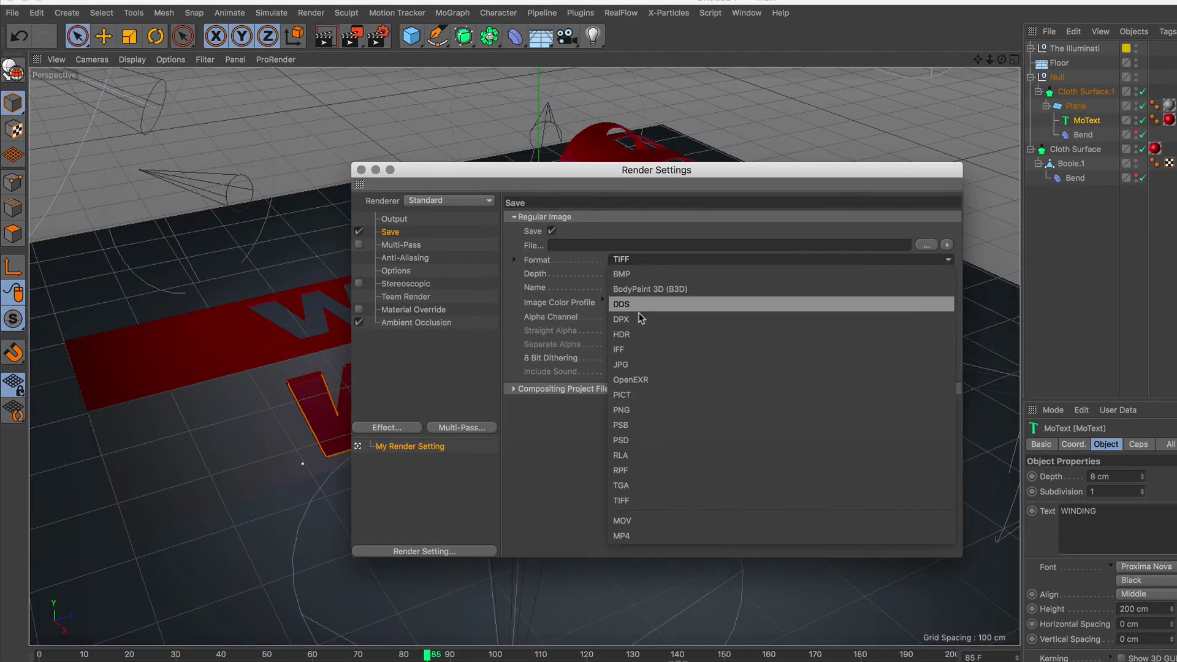
click(667, 538)
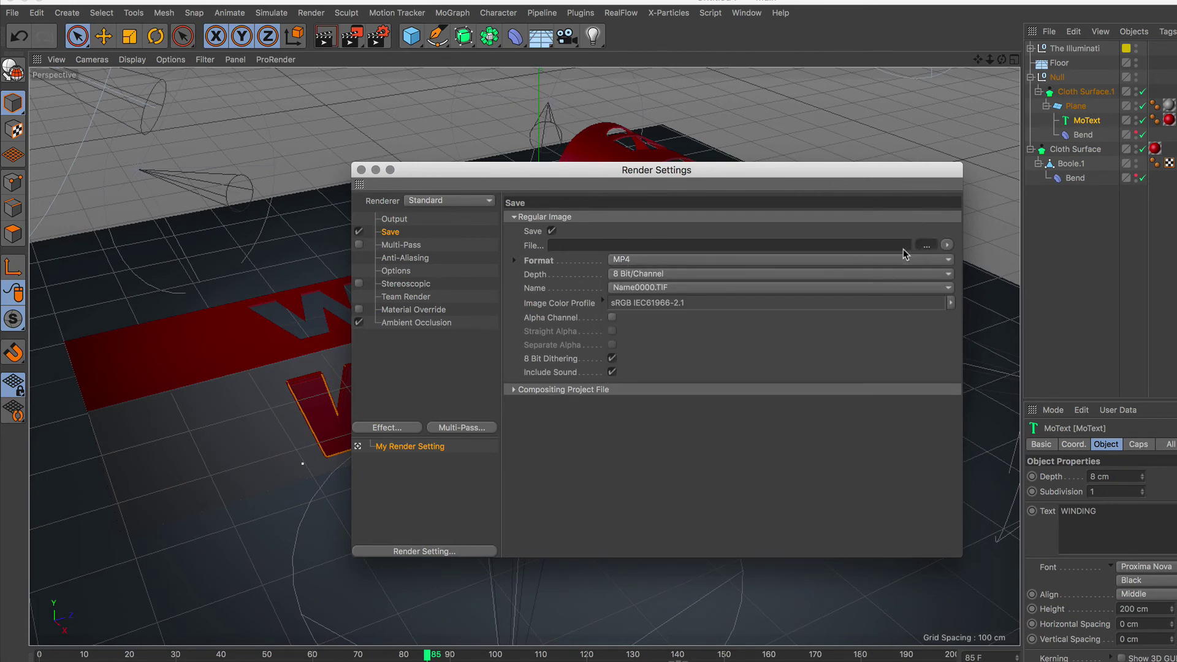
click(926, 245)
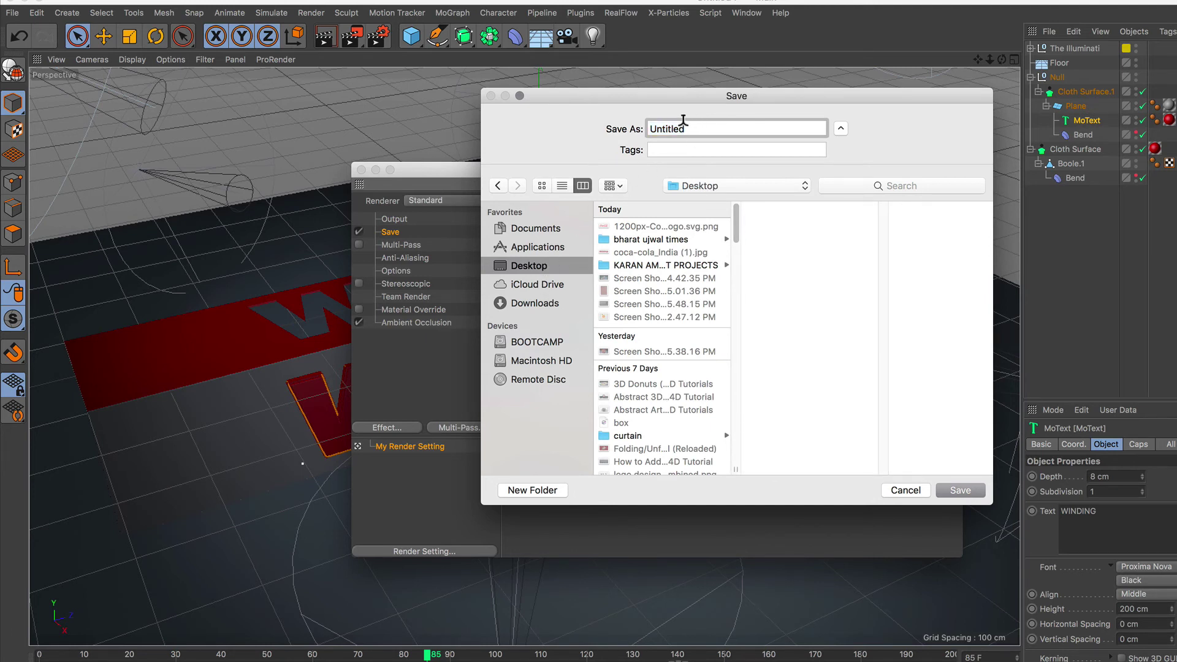
text(WINDING)
click(969, 491)
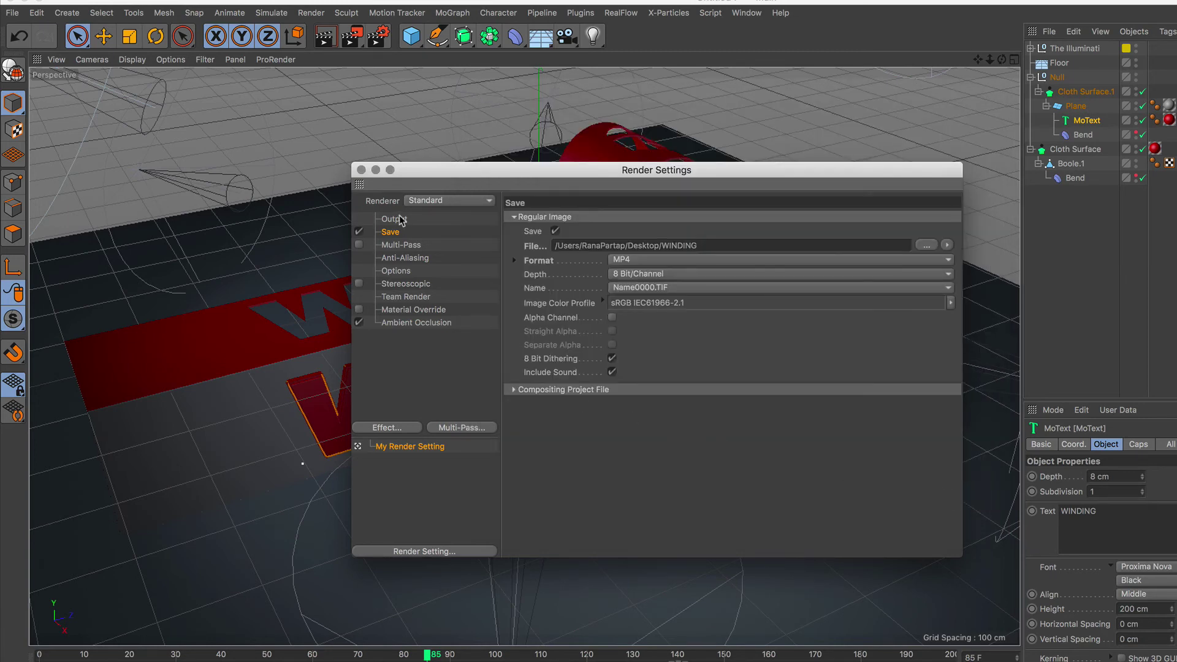
Apply the HDTV 1080 25 output preset (1920x1080) and set Frame Range to All Frames
click(402, 219)
click(519, 217)
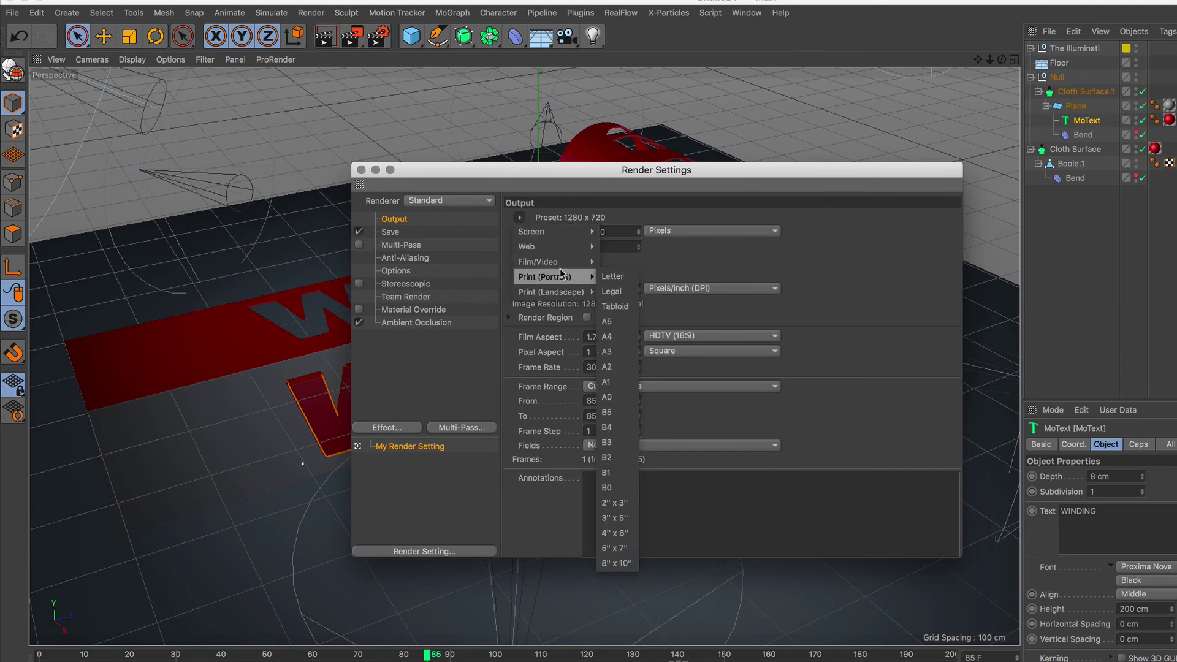
mouse_move(543, 261)
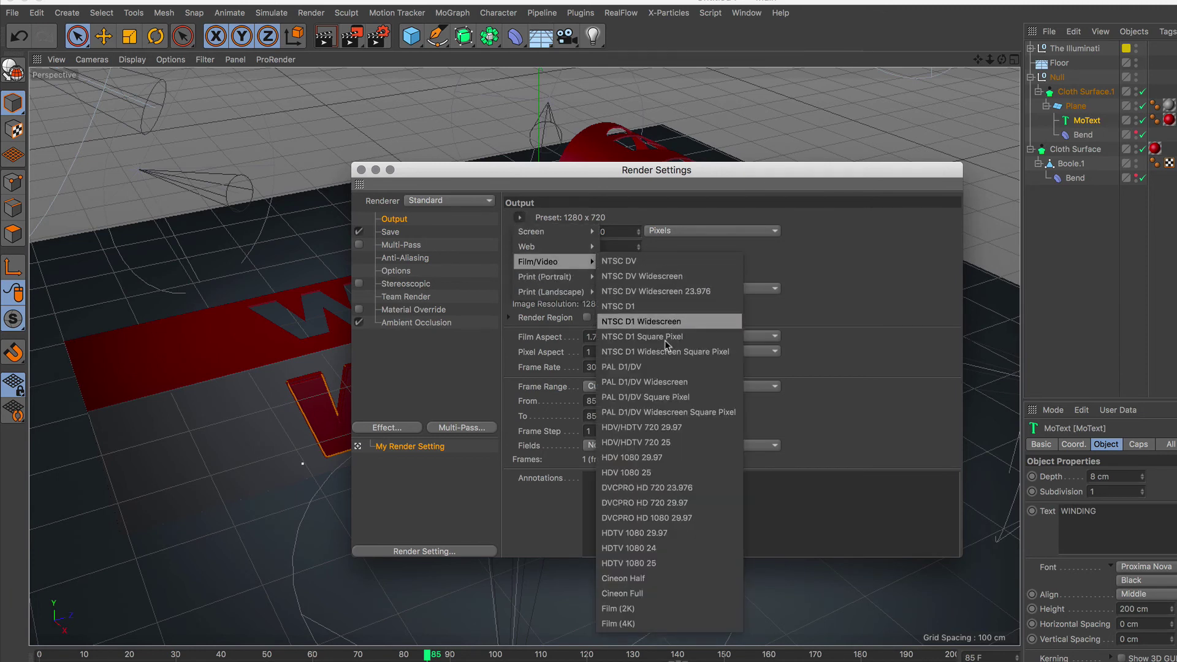
click(690, 562)
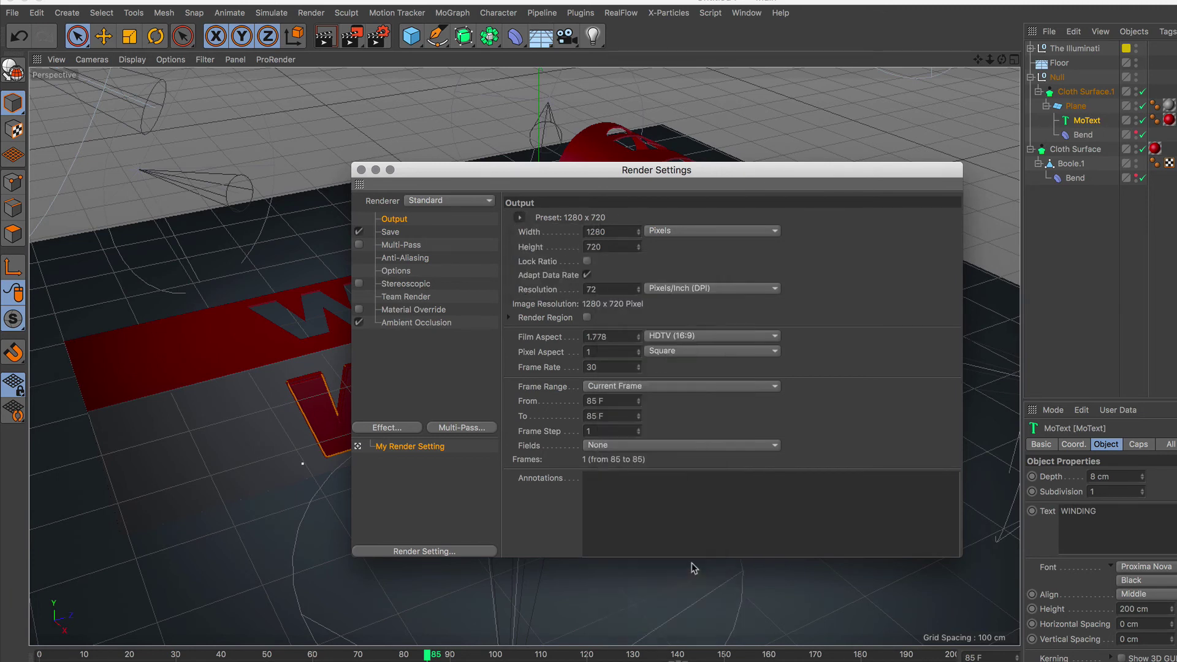
click(617, 395)
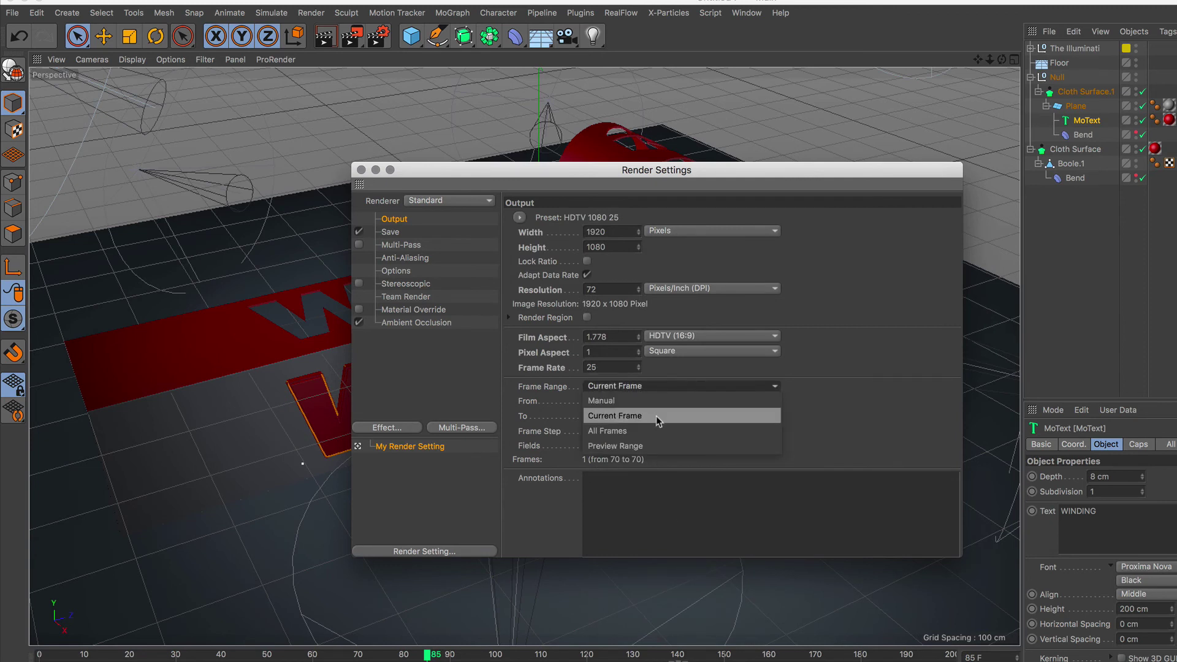
click(655, 431)
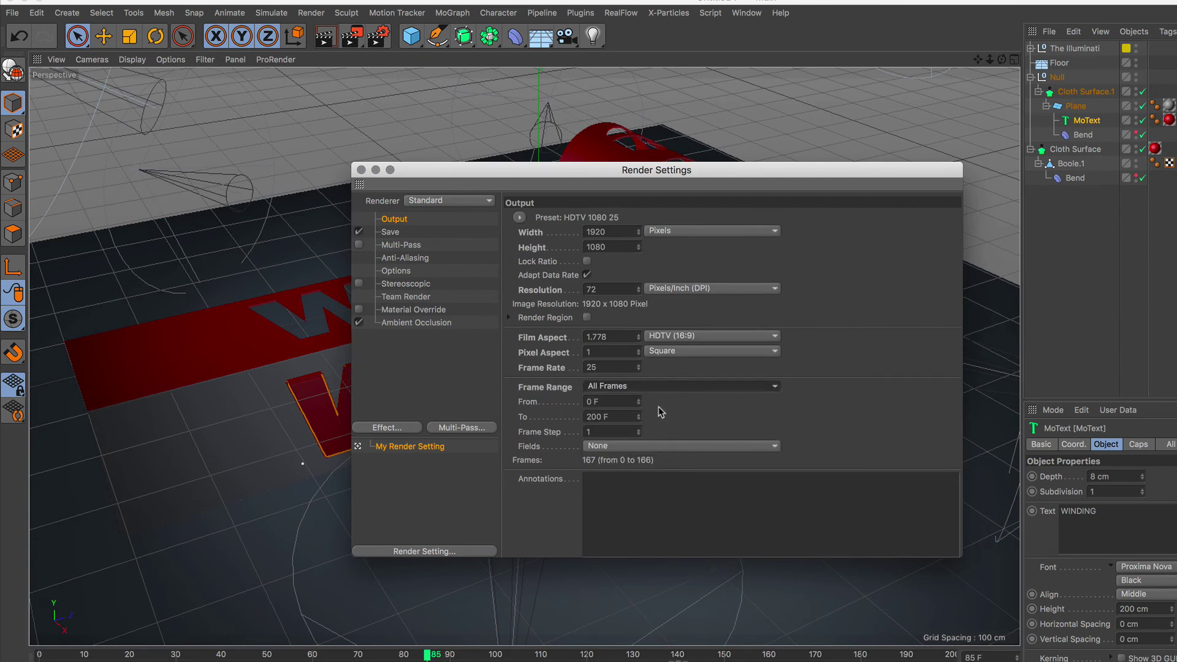
click(362, 170)
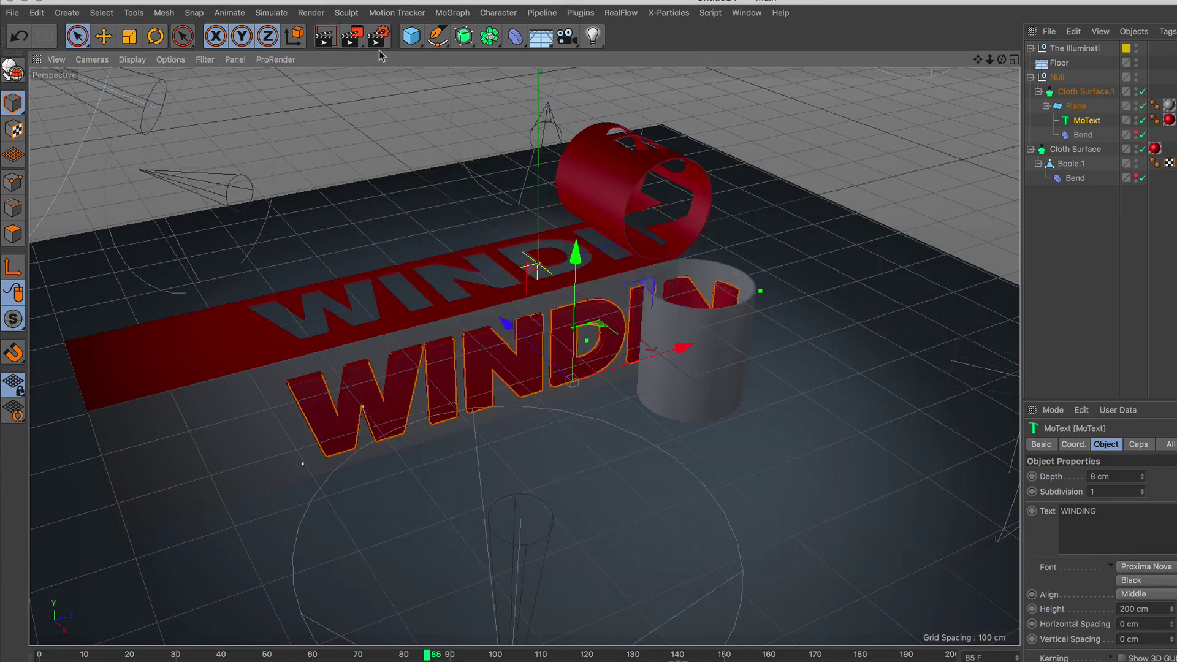
Start rendering to the Picture Viewer and shrink its preview zoom to 55%
click(360, 43)
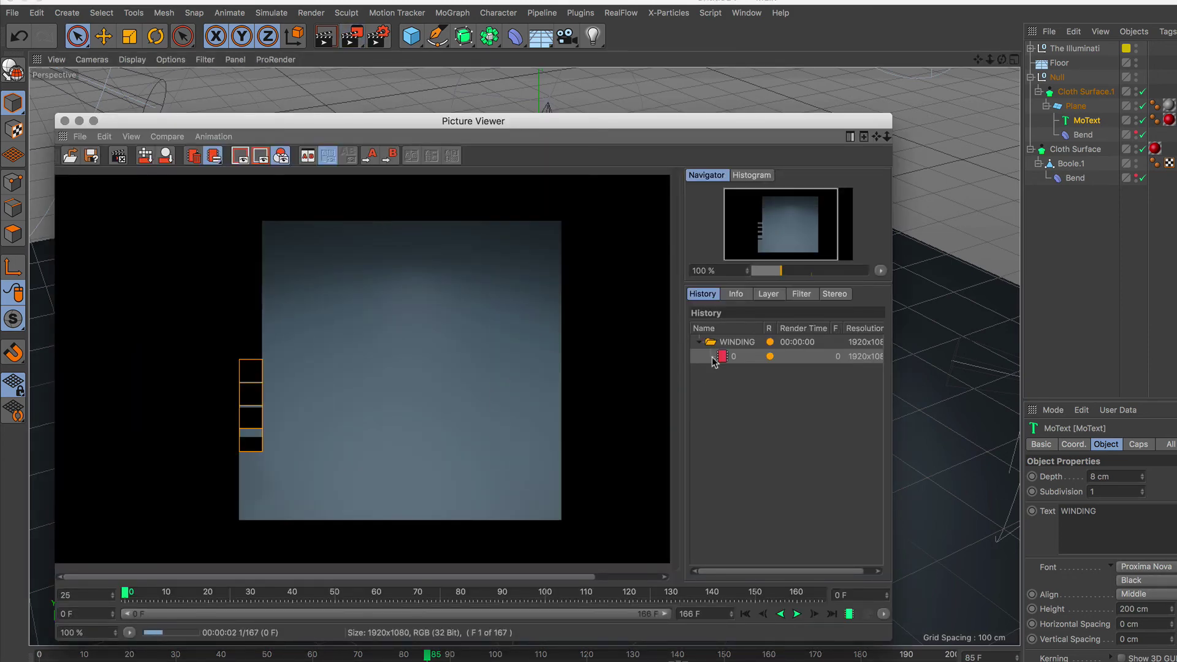
drag(778, 270, 773, 270)
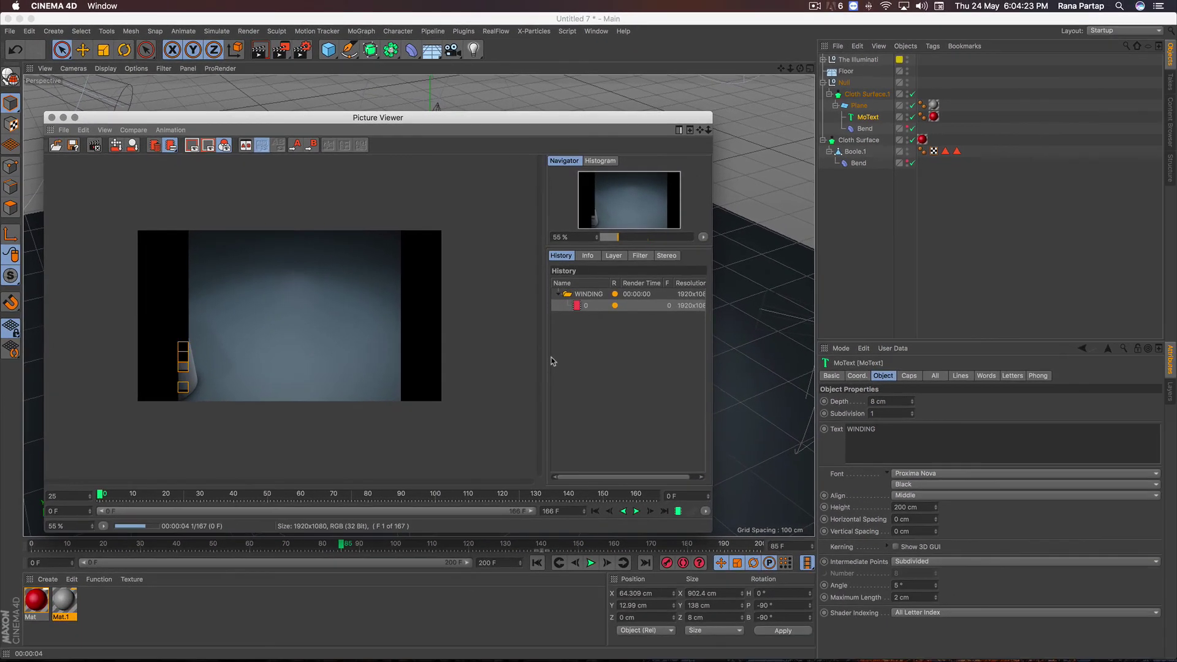